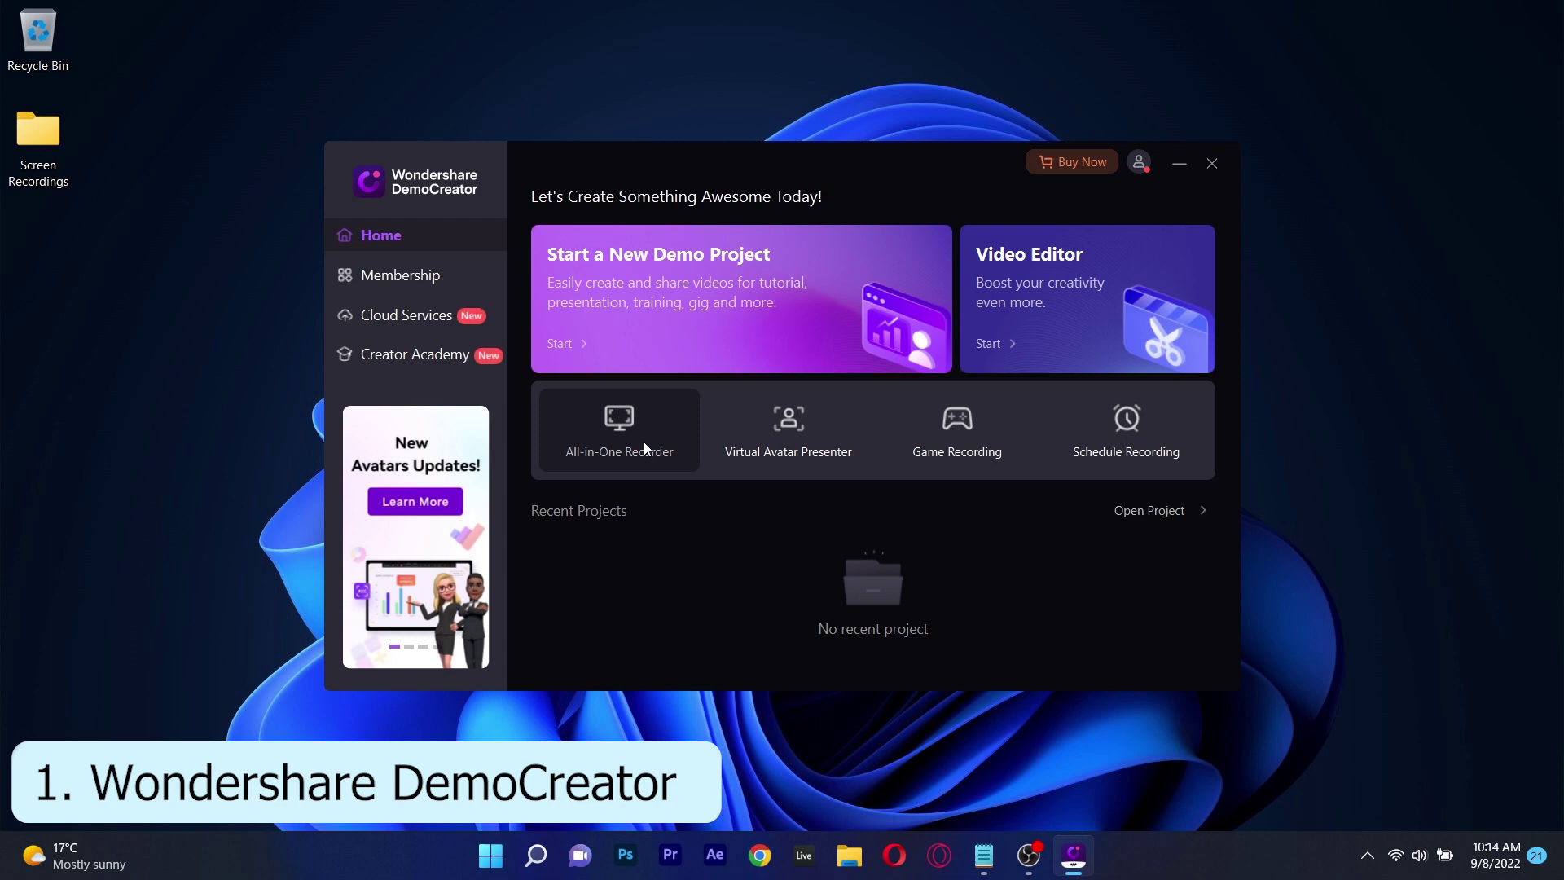
In All-in-One Recorder, try the Full HD preset, then set a custom 1302 × 956 area and move the webcam up-left.
left_click(636, 438)
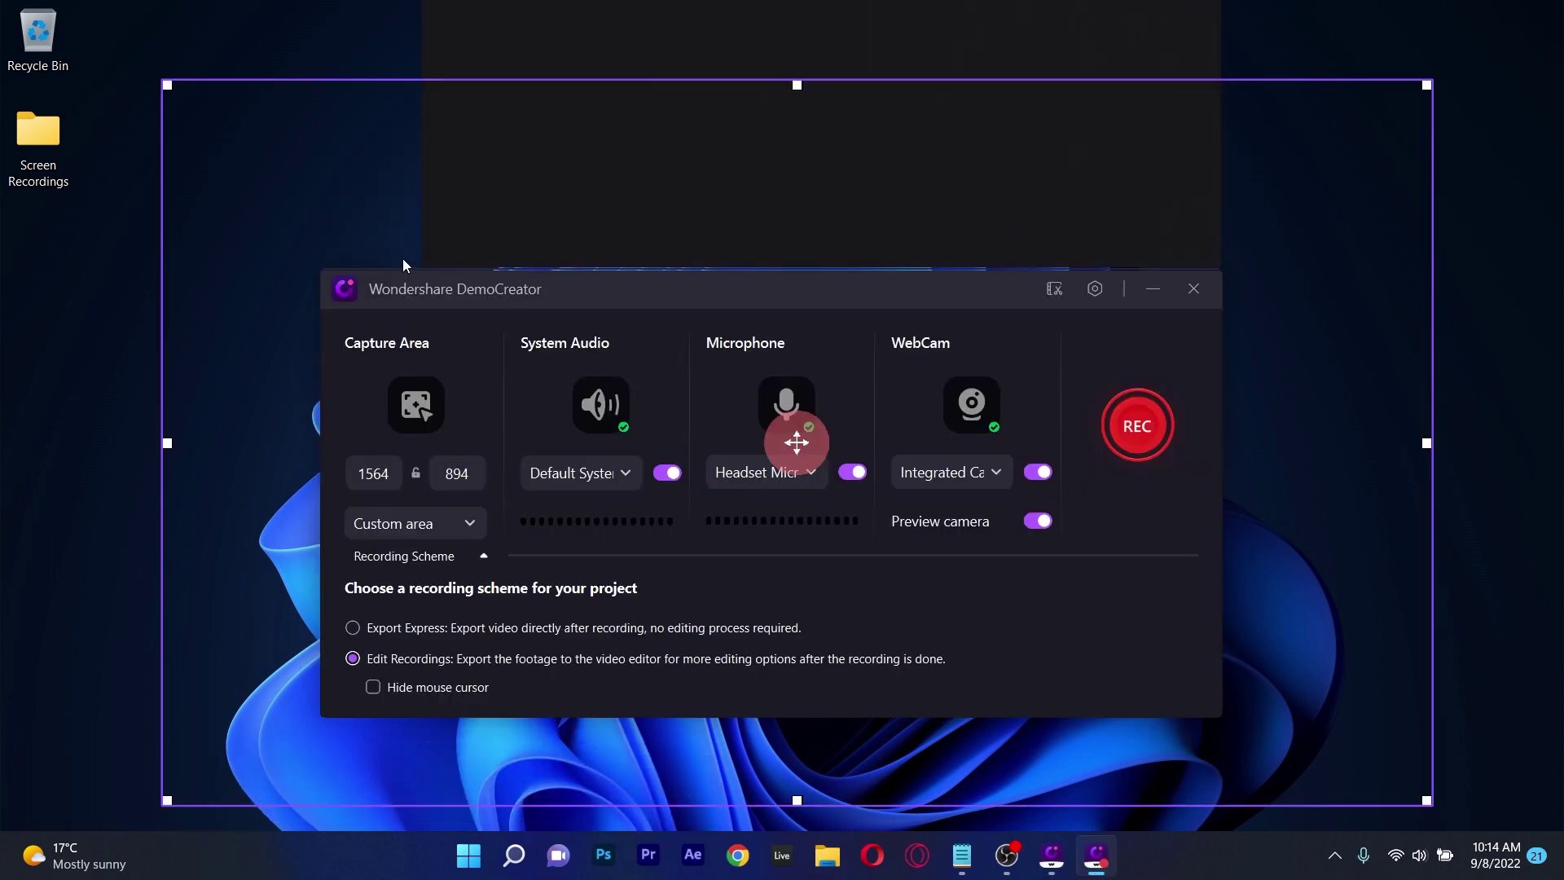
left_click(471, 524)
left_click(455, 599)
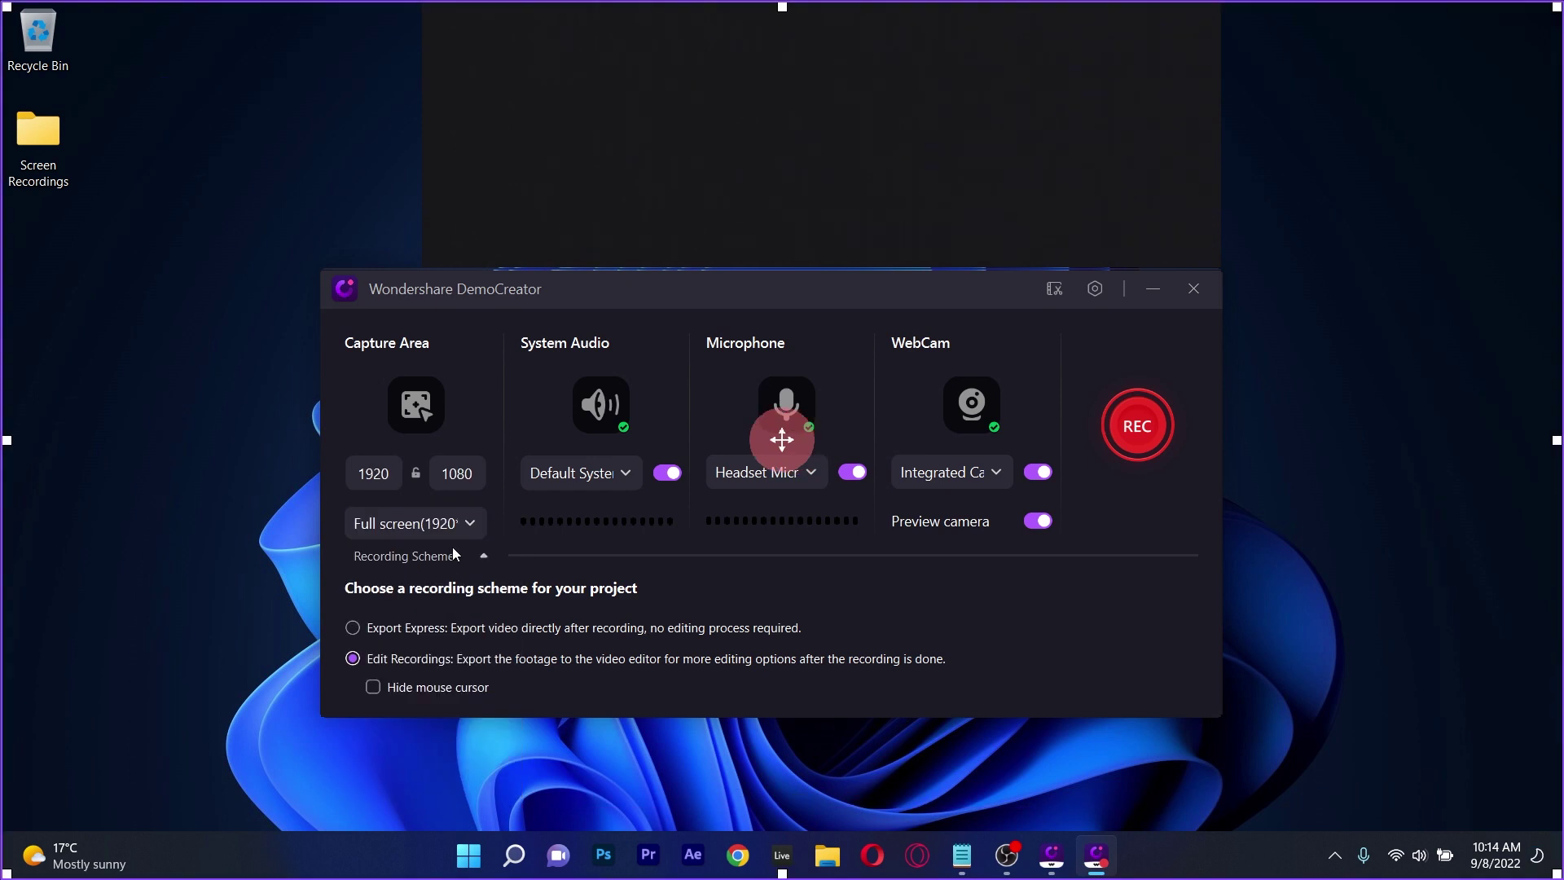
left_click(454, 525)
left_click(460, 624)
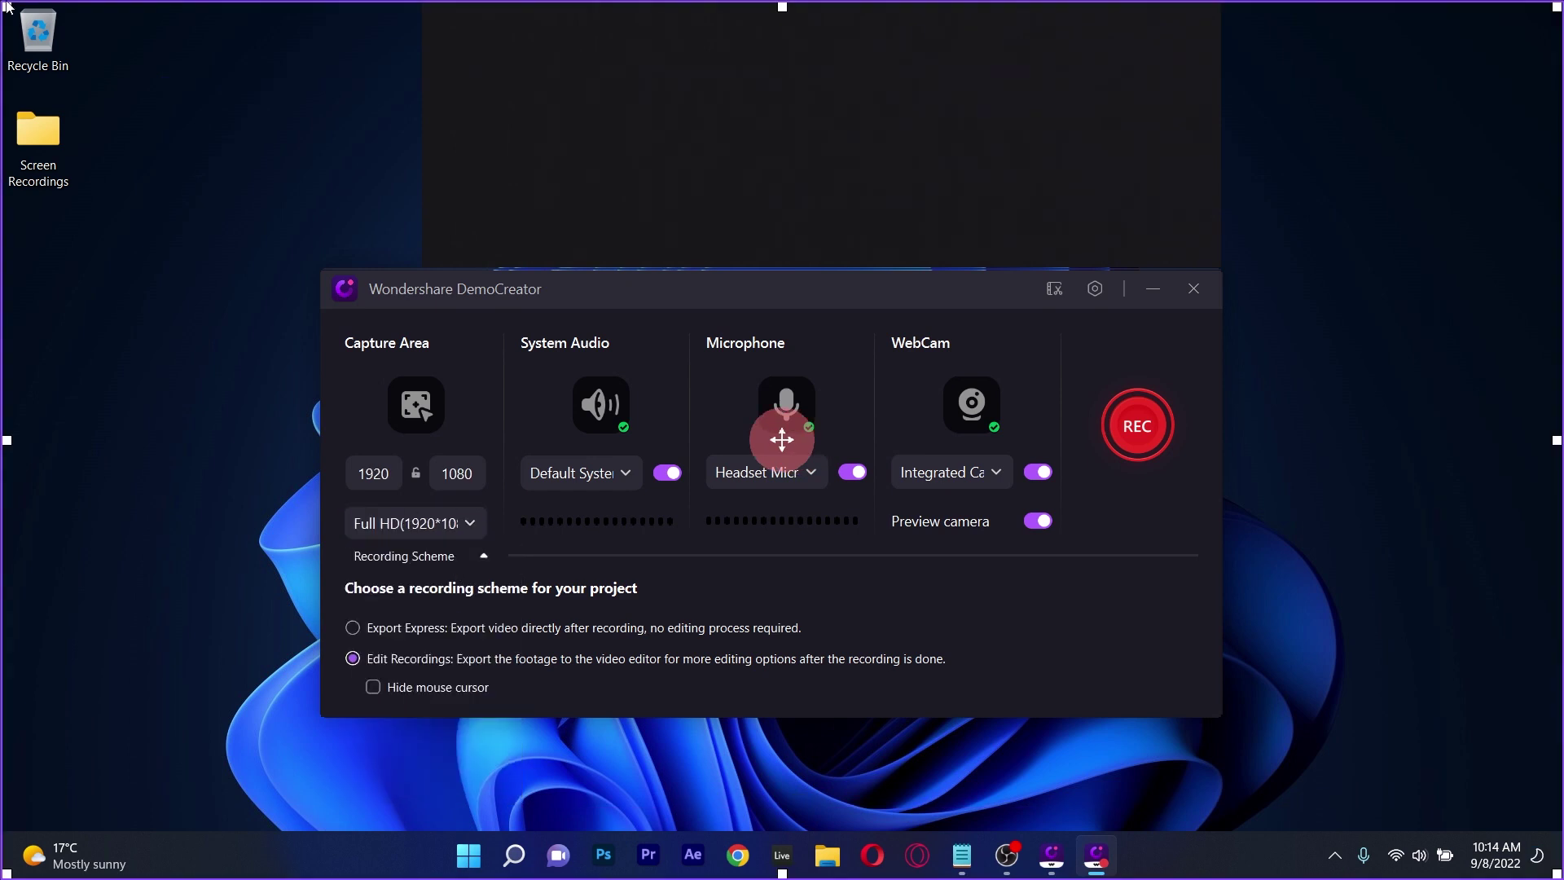
left_click_drag(7, 6, 1301, 818)
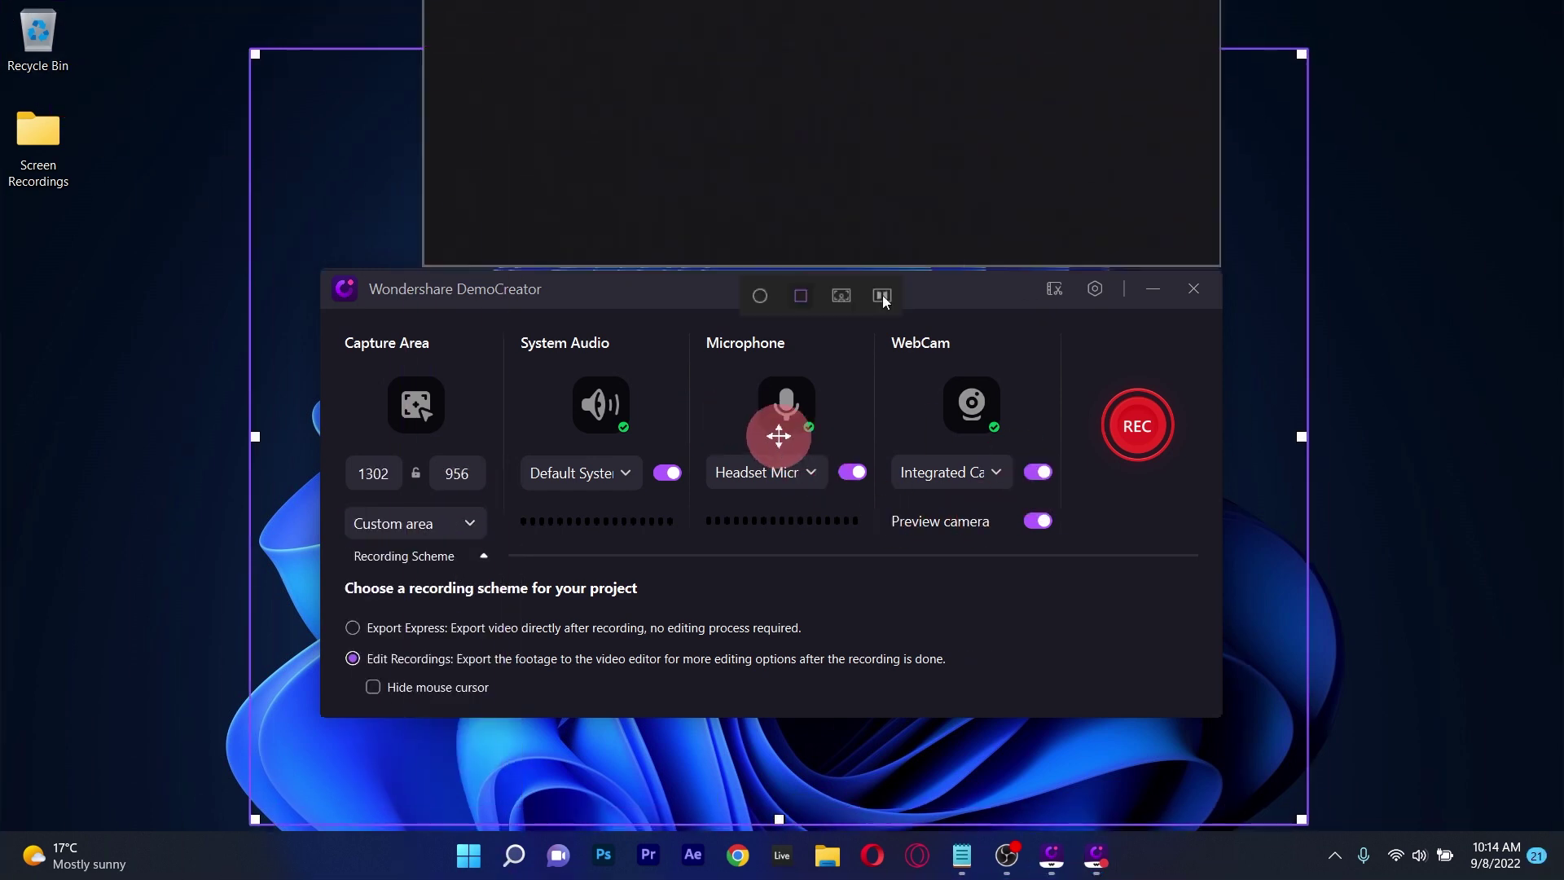
left_click_drag(861, 170, 796, 82)
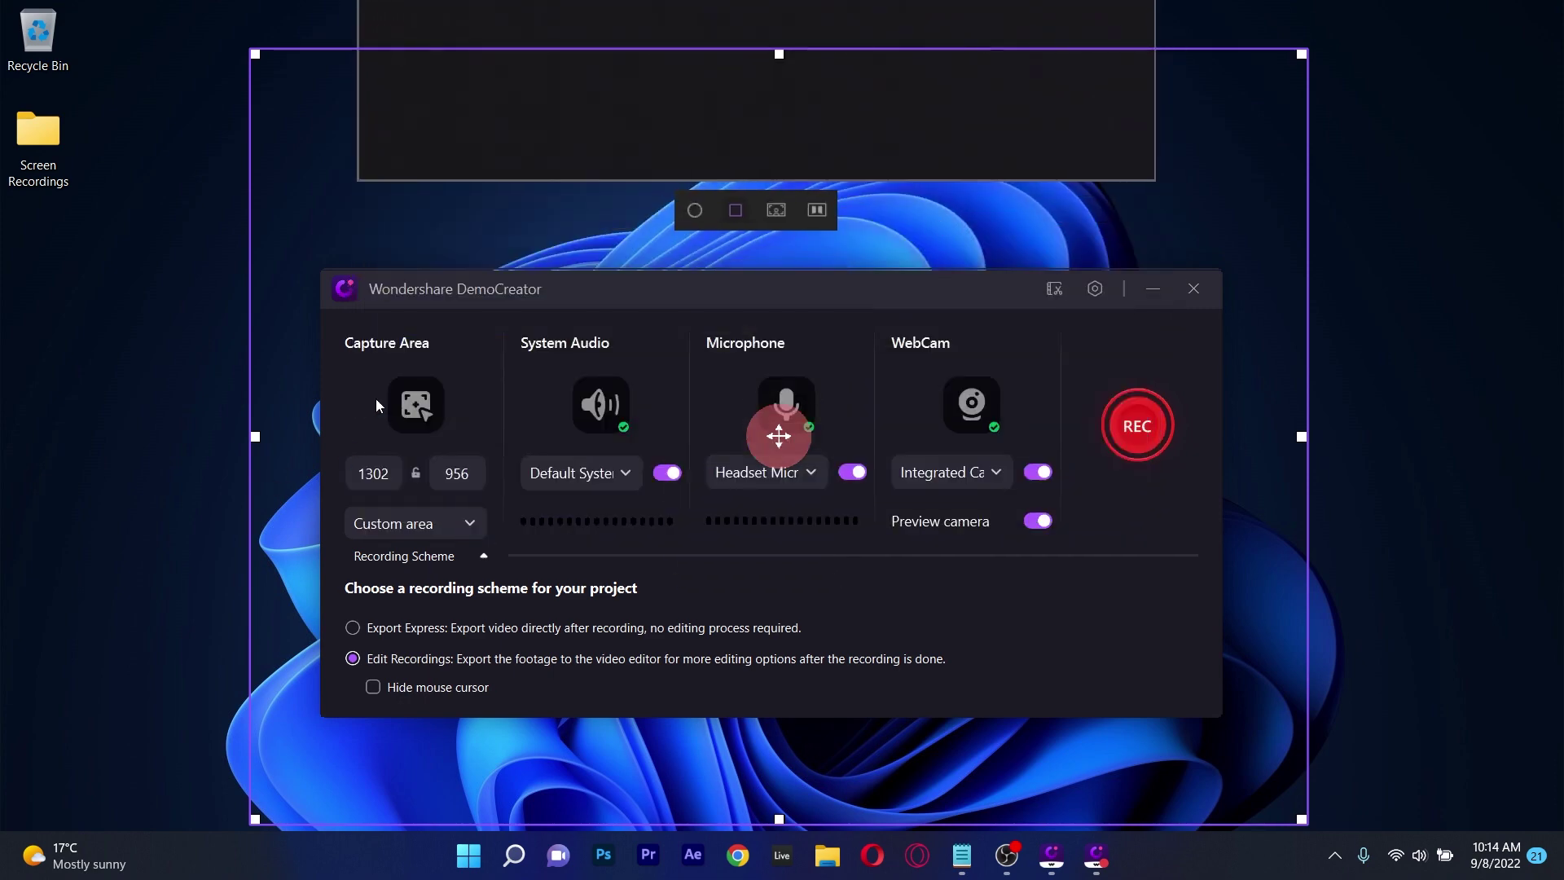
Start recording, then draw a red up-right arrow and add the text HELLO! on the wallpaper.
left_click(1138, 422)
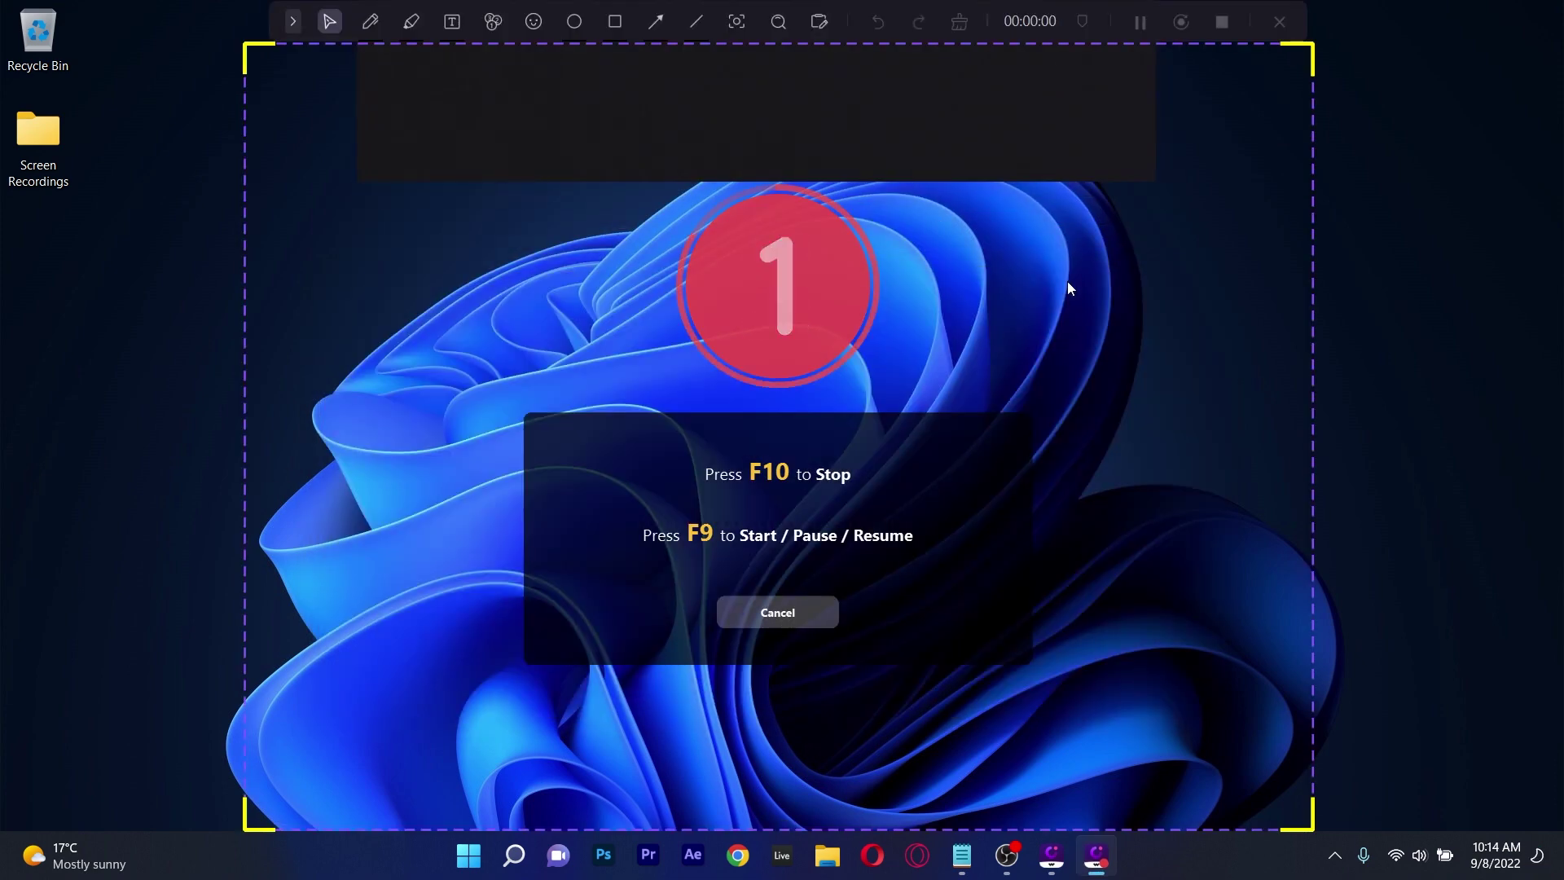
left_click(656, 22)
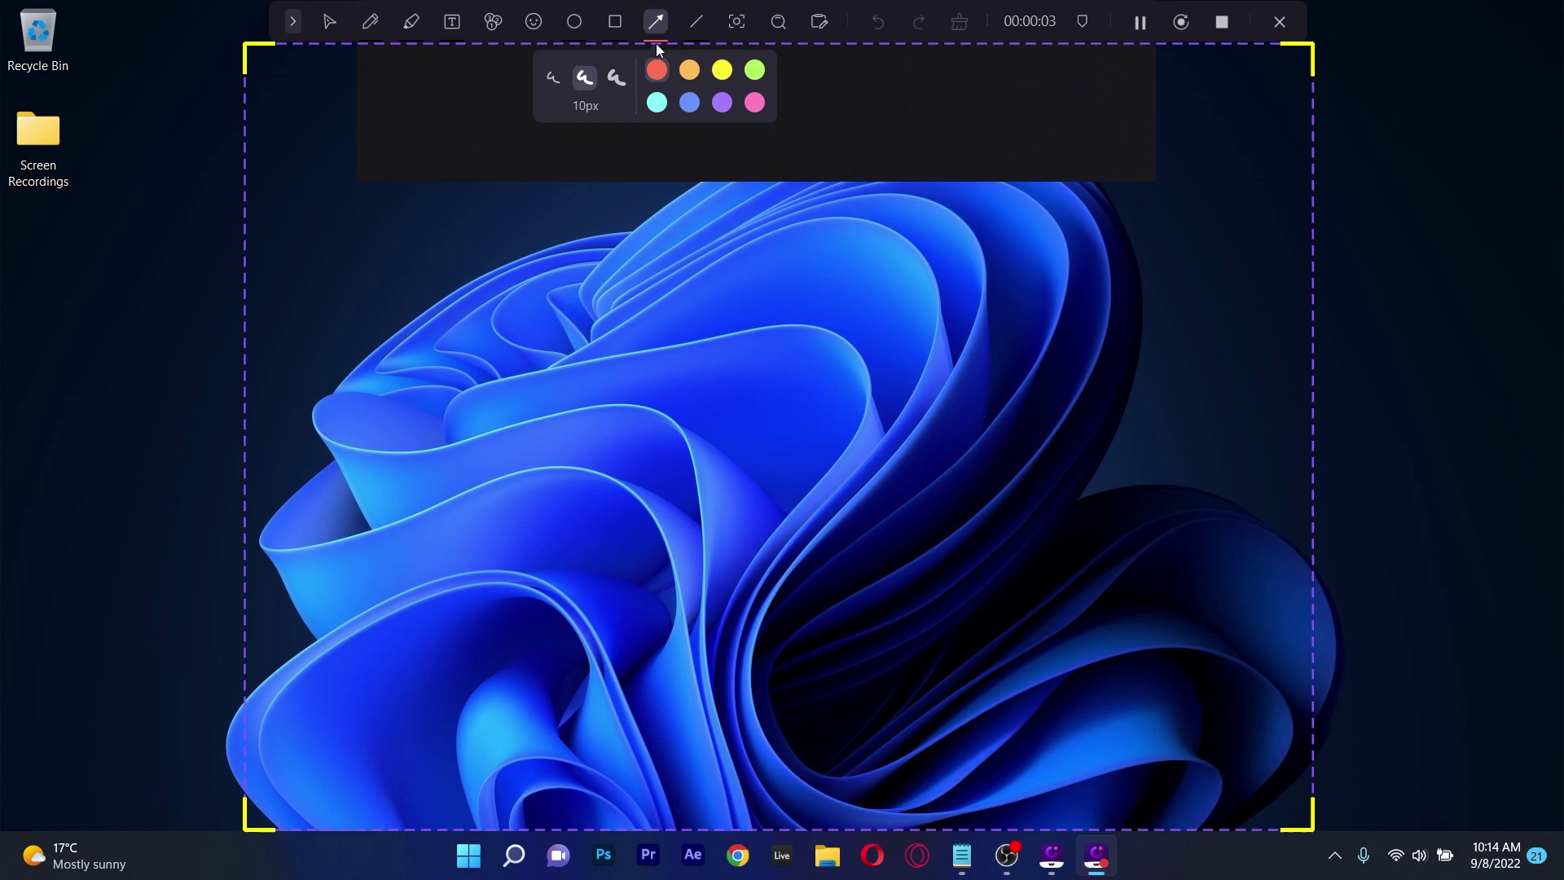
mouse_move(682, 415)
left_mouse_down()
mouse_move(454, 548)
mouse_move(1051, 257)
left_mouse_up()
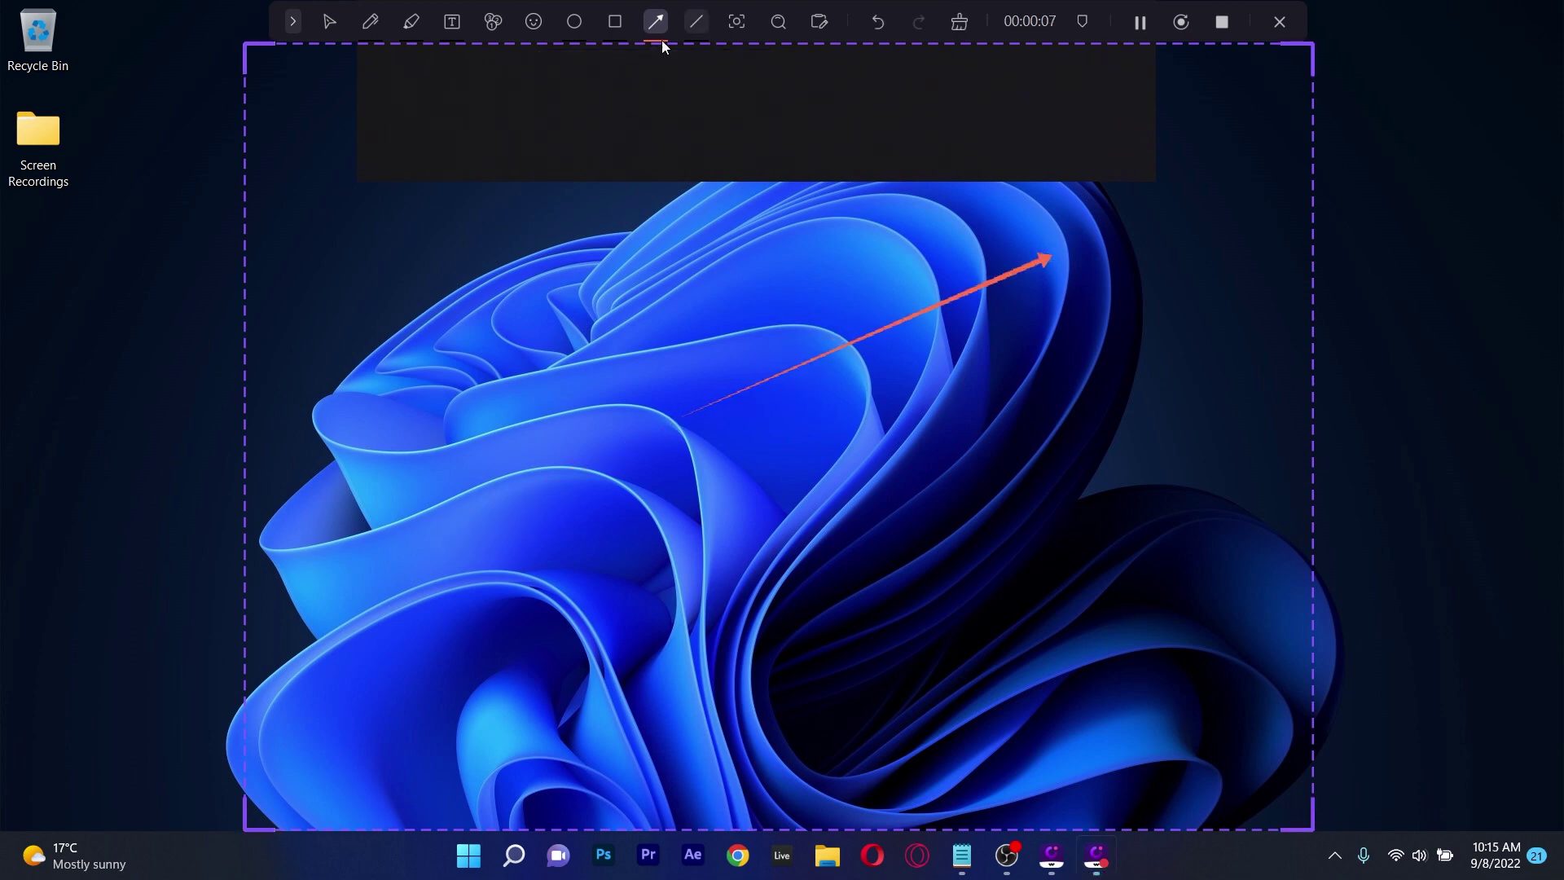
left_click(450, 23)
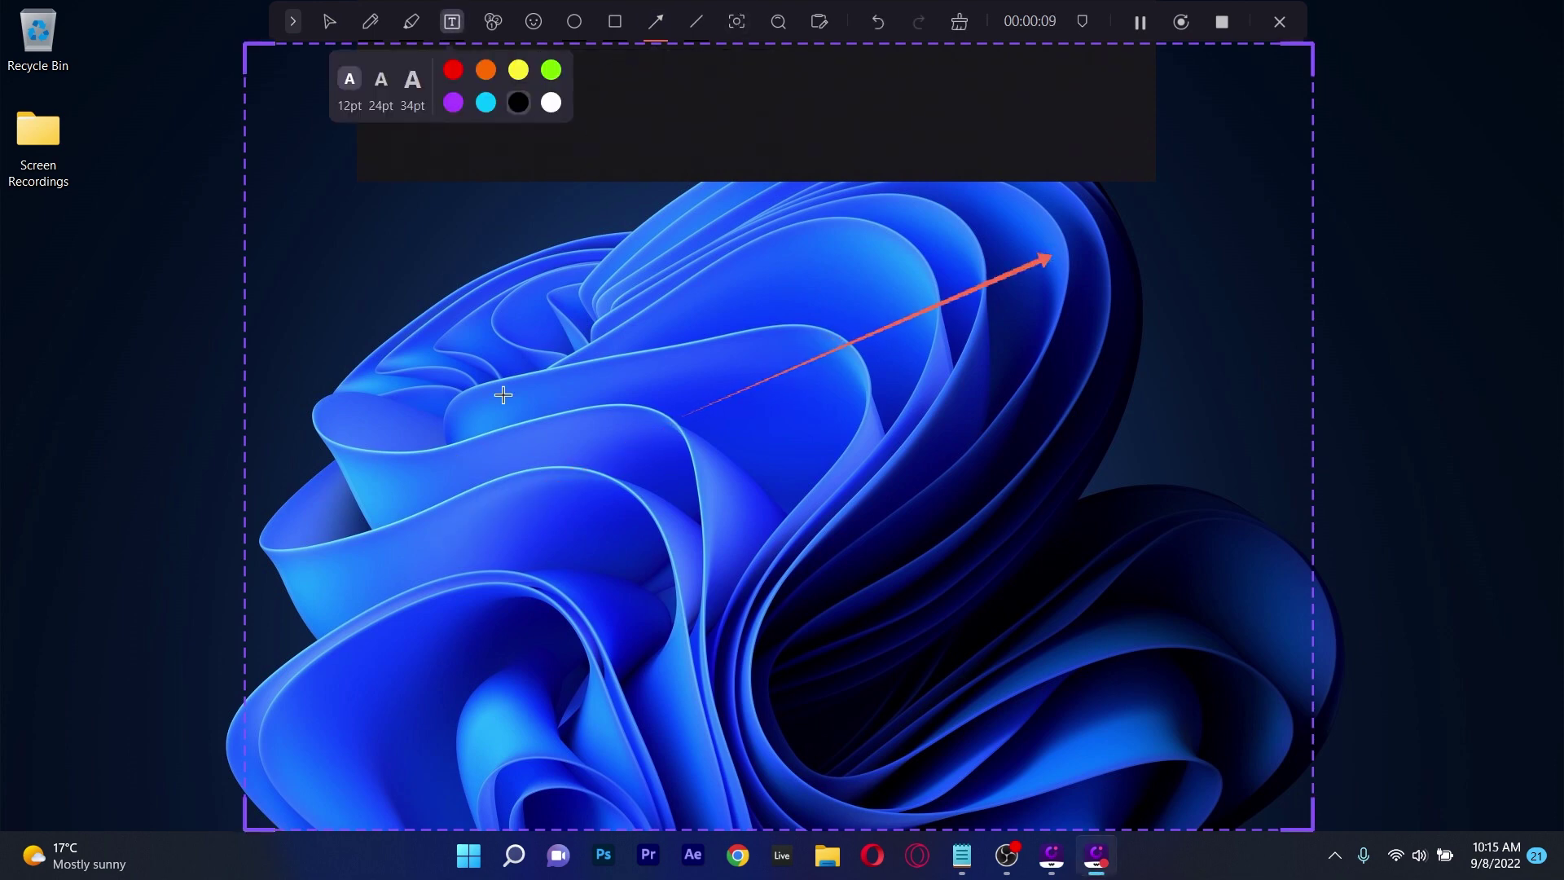
left_click(514, 360)
type("HELLO!")
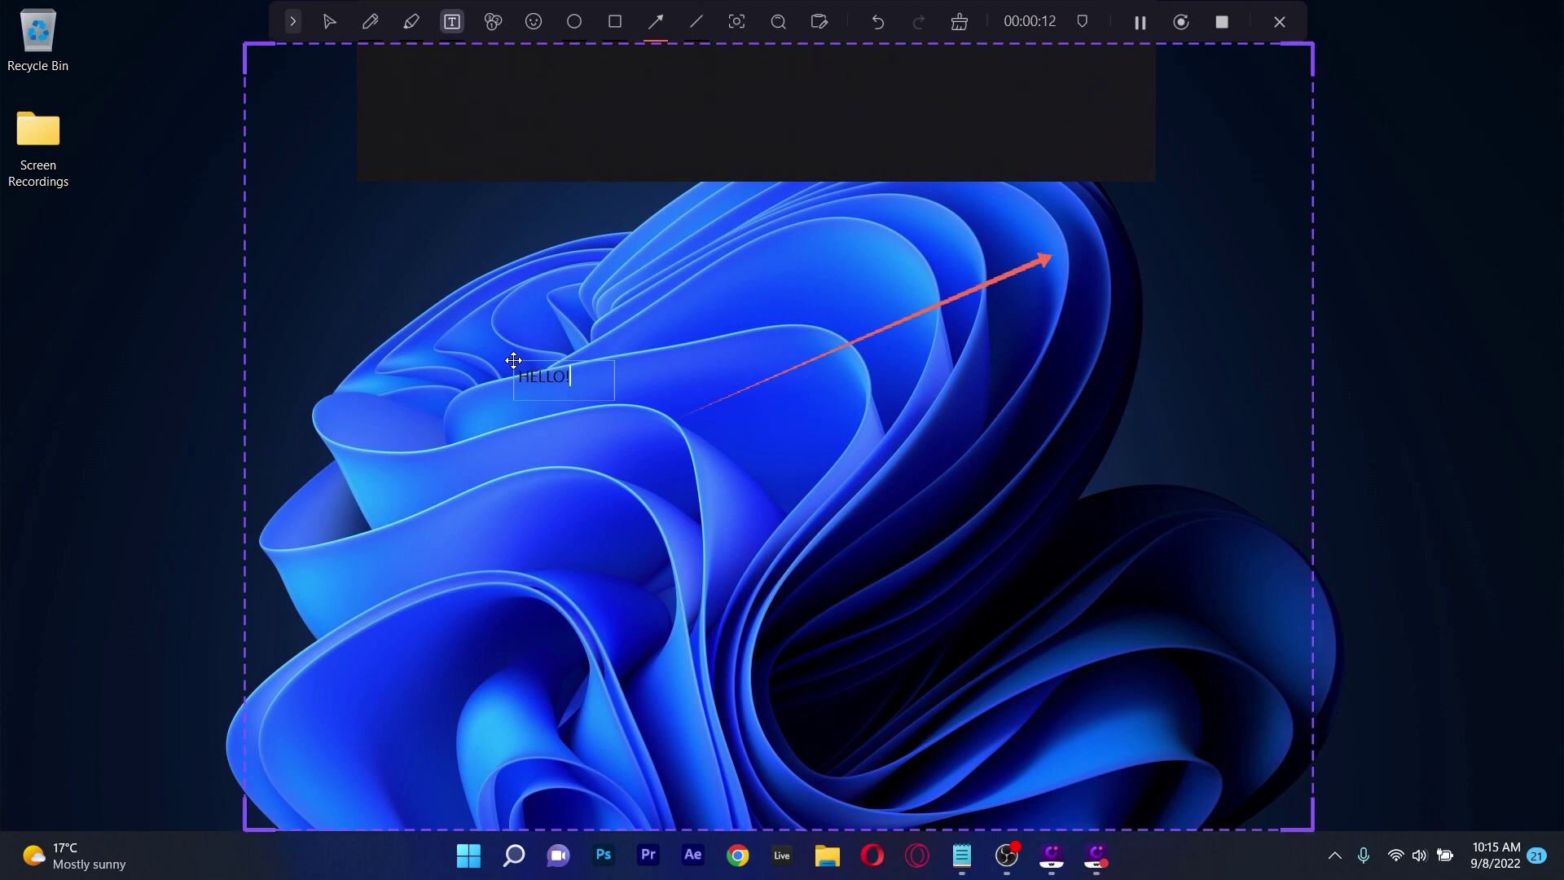
left_click(522, 236)
Place numbered step markers 1 to 4 around the wallpaper swirl.
left_click(493, 22)
left_click(593, 217)
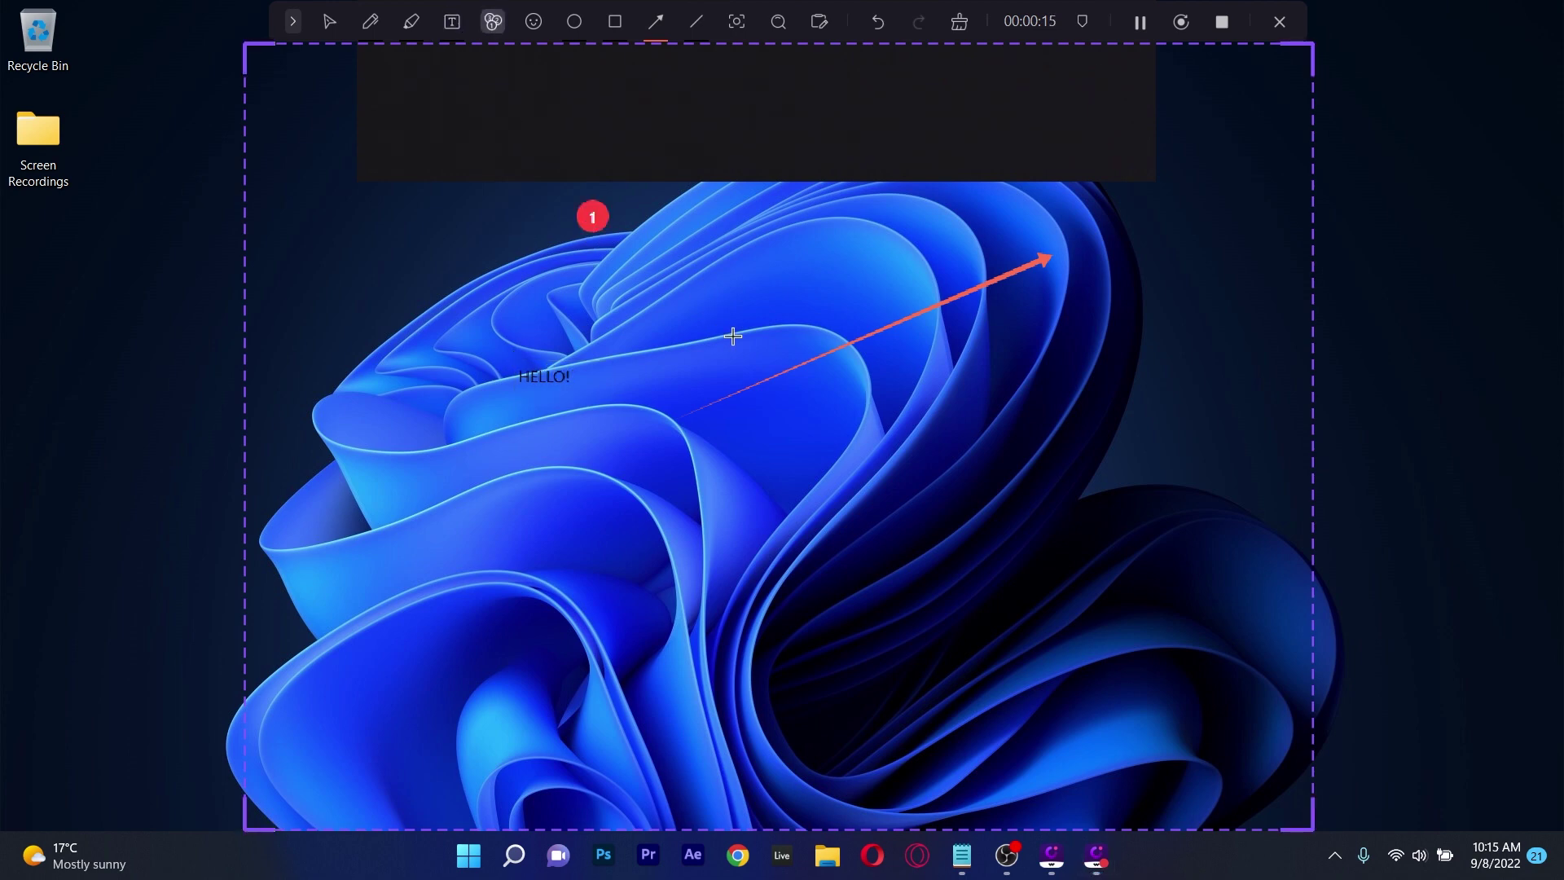
left_click(721, 293)
left_click(813, 435)
left_click(625, 462)
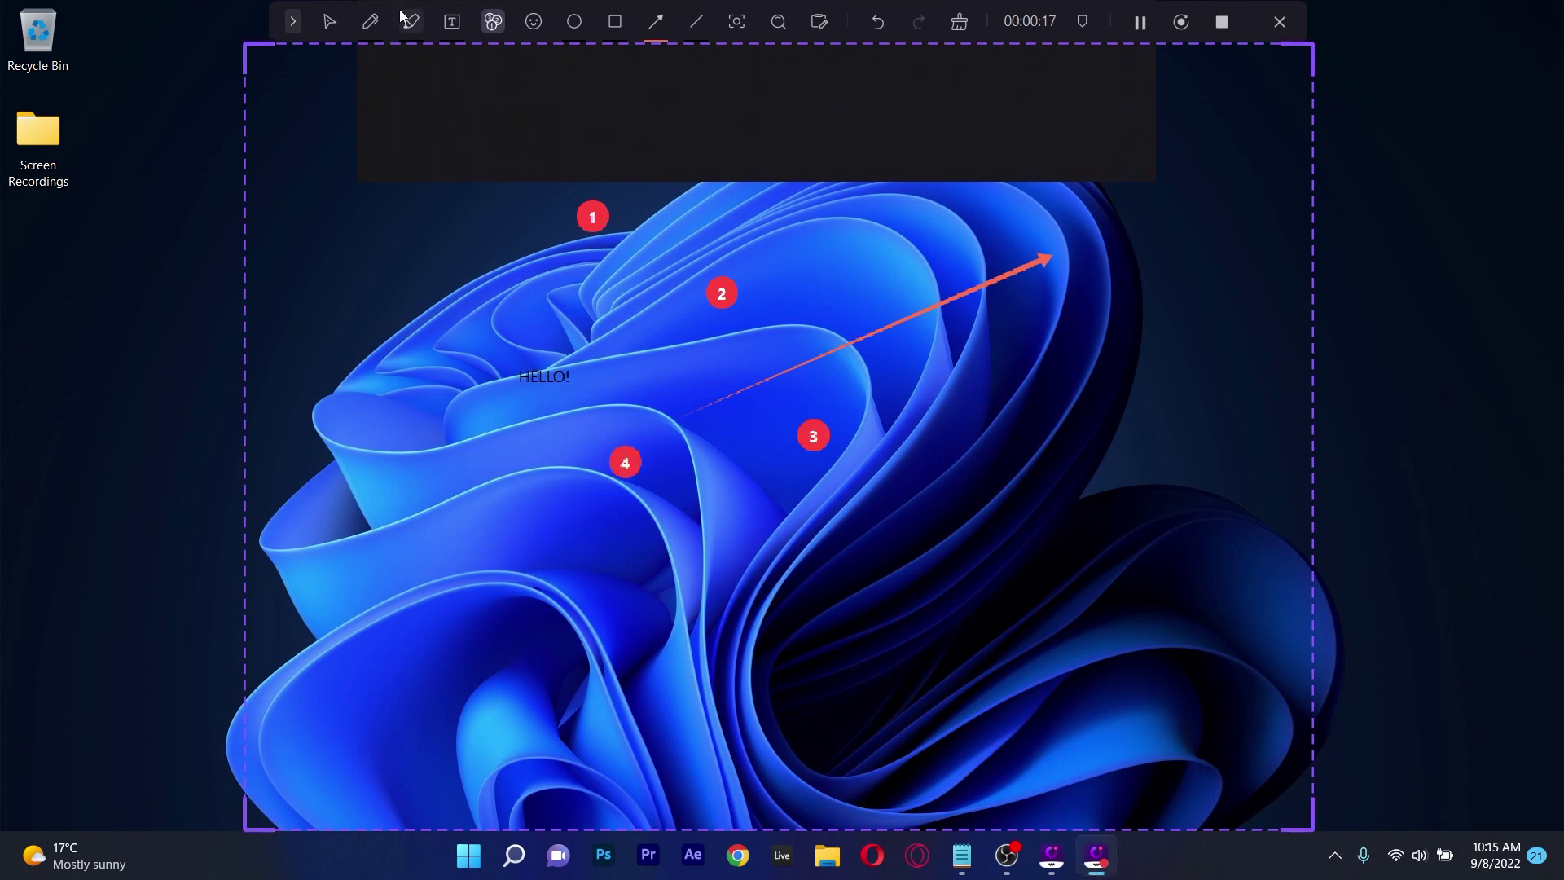
Draw a red freehand stroke near marker 2, then scrub the editor preview to about nine seconds.
left_click(334, 24)
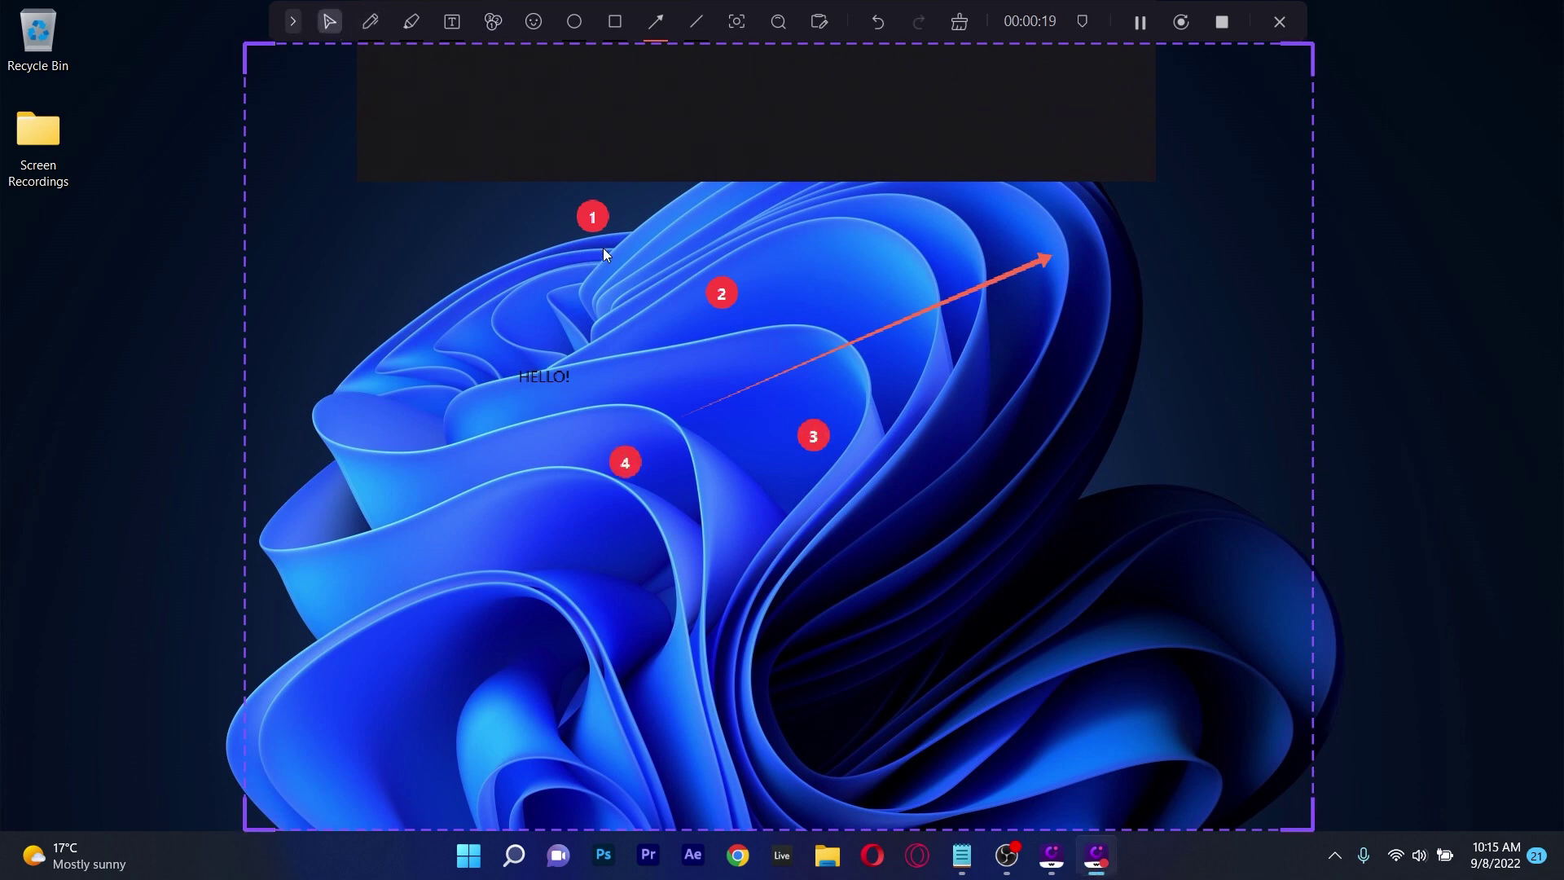
left_click(370, 25)
left_click_drag(726, 205, 785, 272)
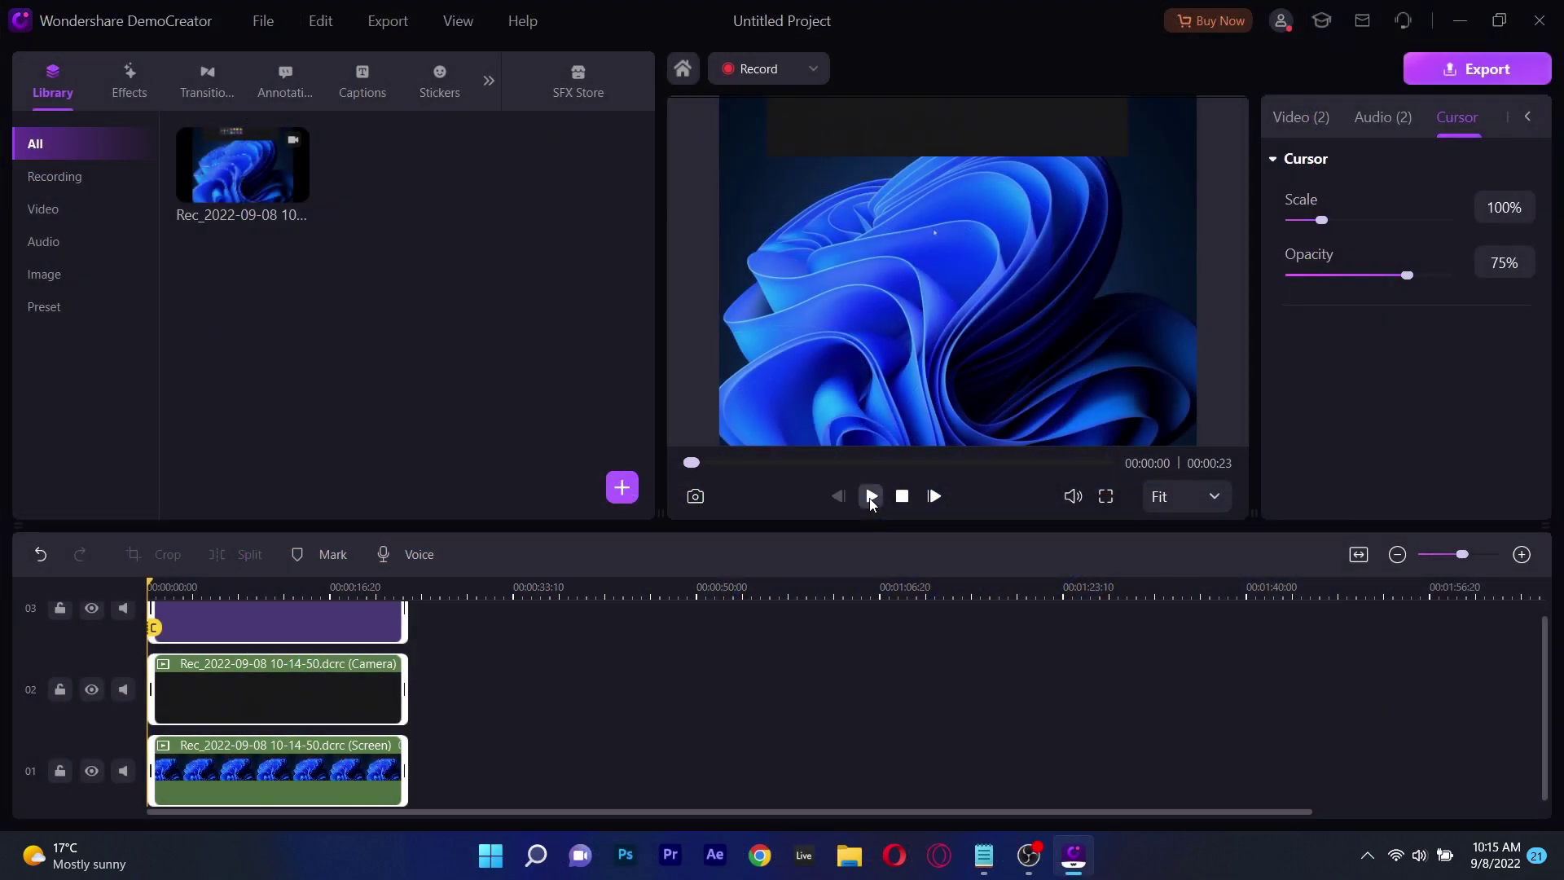
left_click_drag(691, 462, 1007, 455)
Play back the recording and browse the Library's Video and All items, Advanced effects, Captions and Stickers.
key("space")
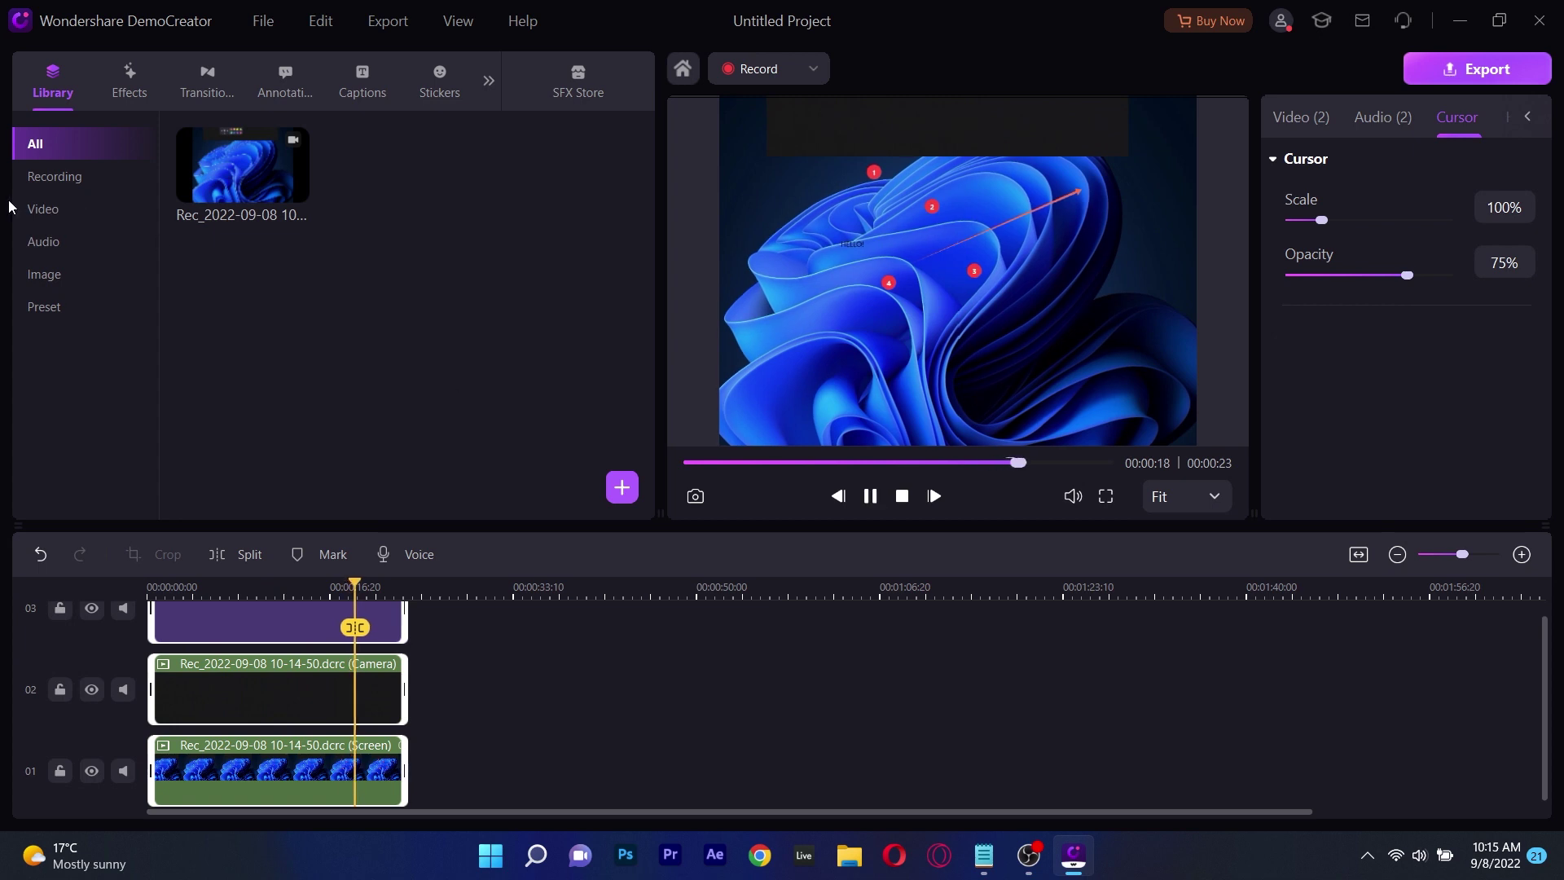
left_click(44, 208)
left_click(55, 147)
left_click(129, 82)
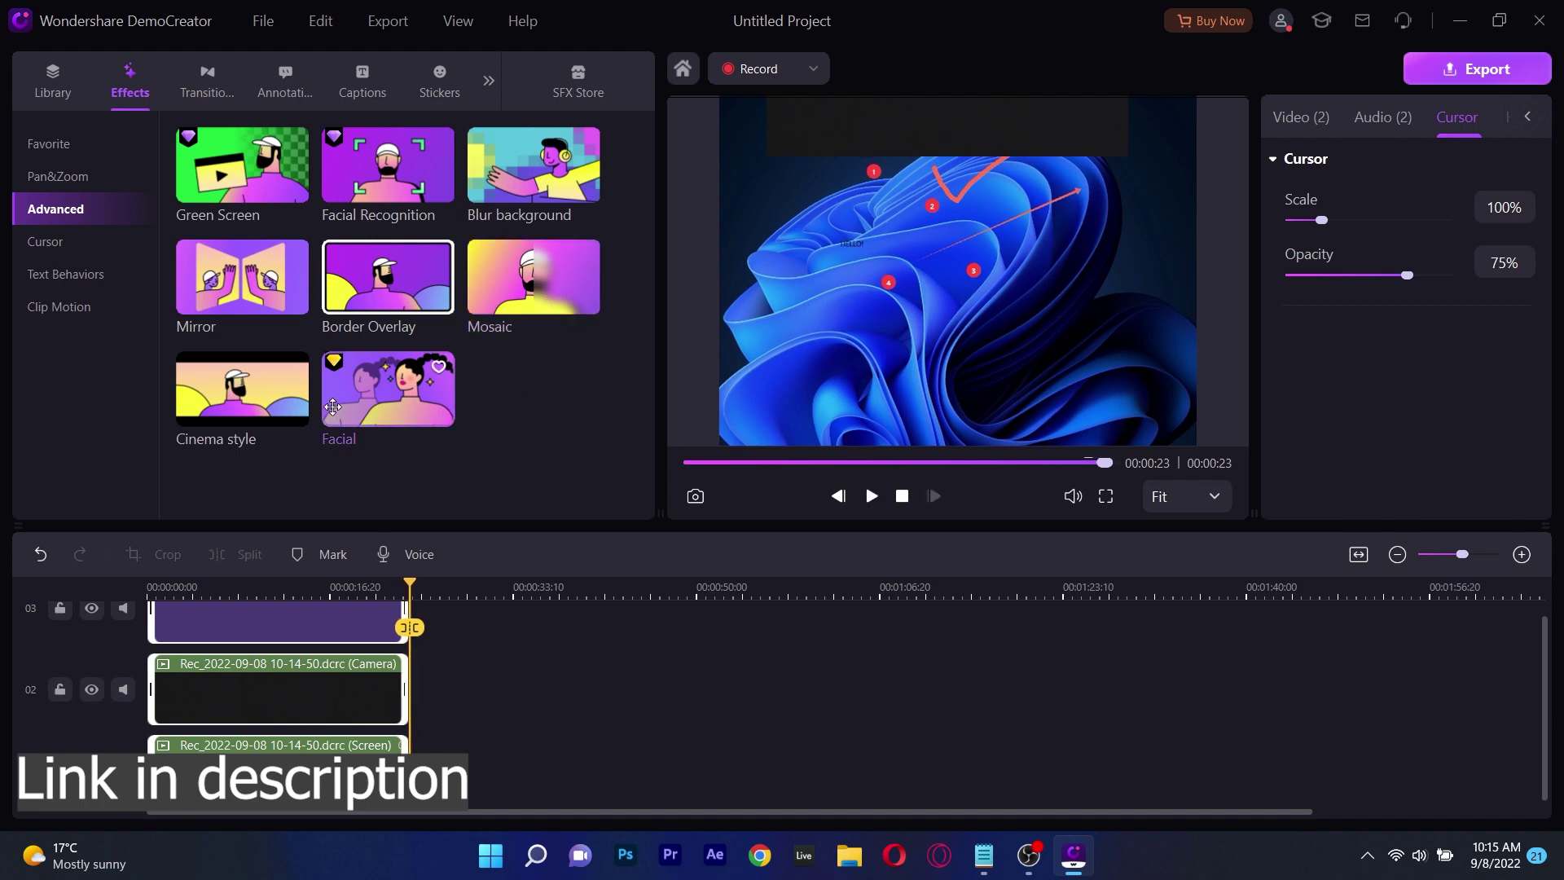
left_click(362, 79)
left_click(440, 79)
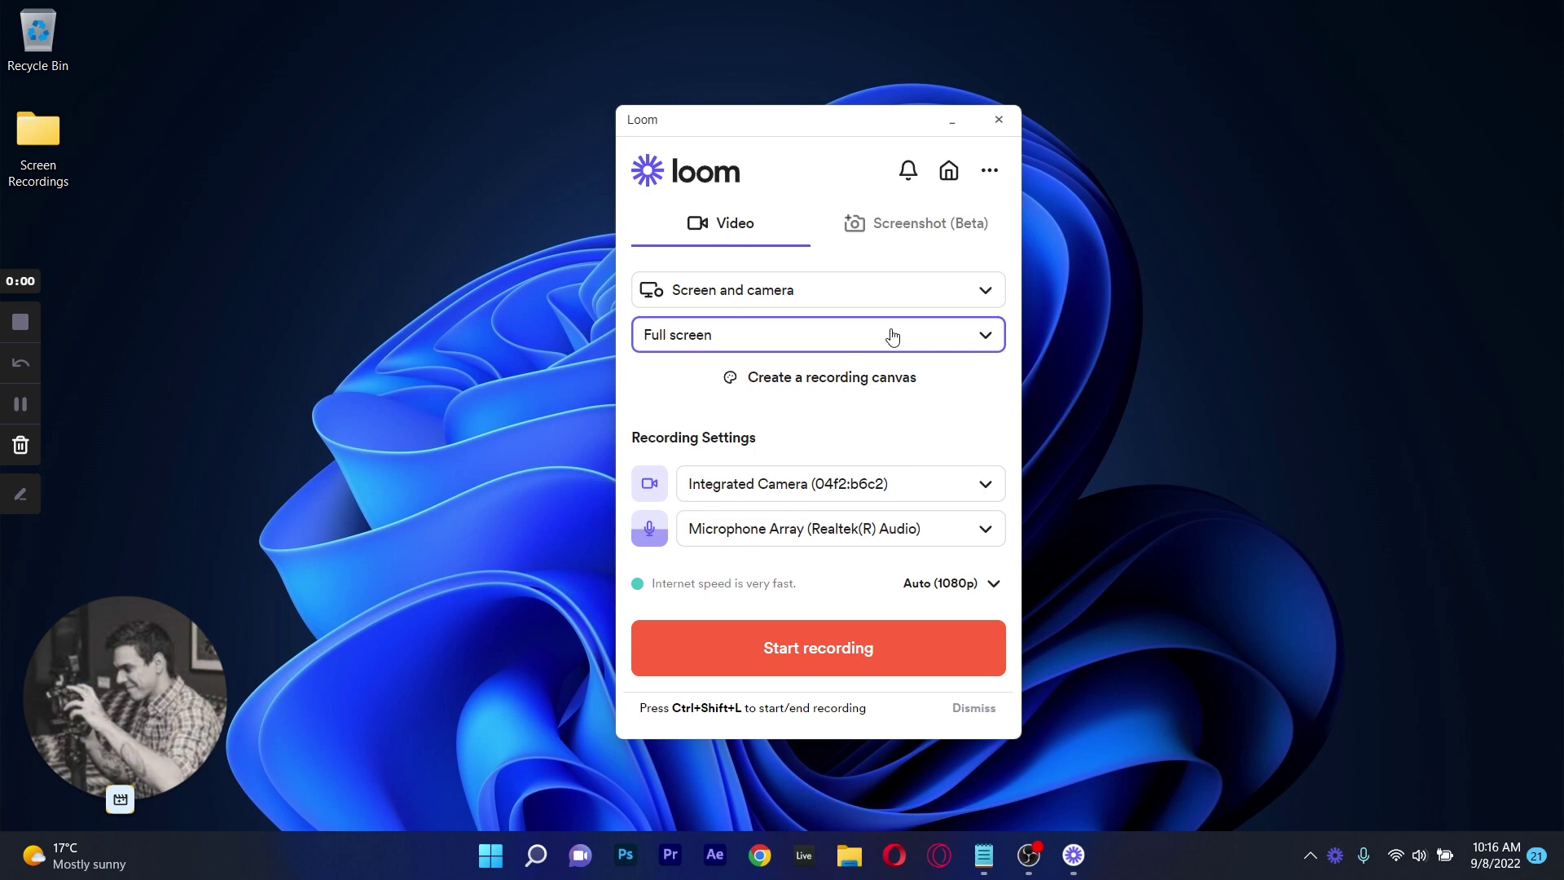
Keep Loom on Screen and camera mode and bring up the capture size choices.
left_click(890, 293)
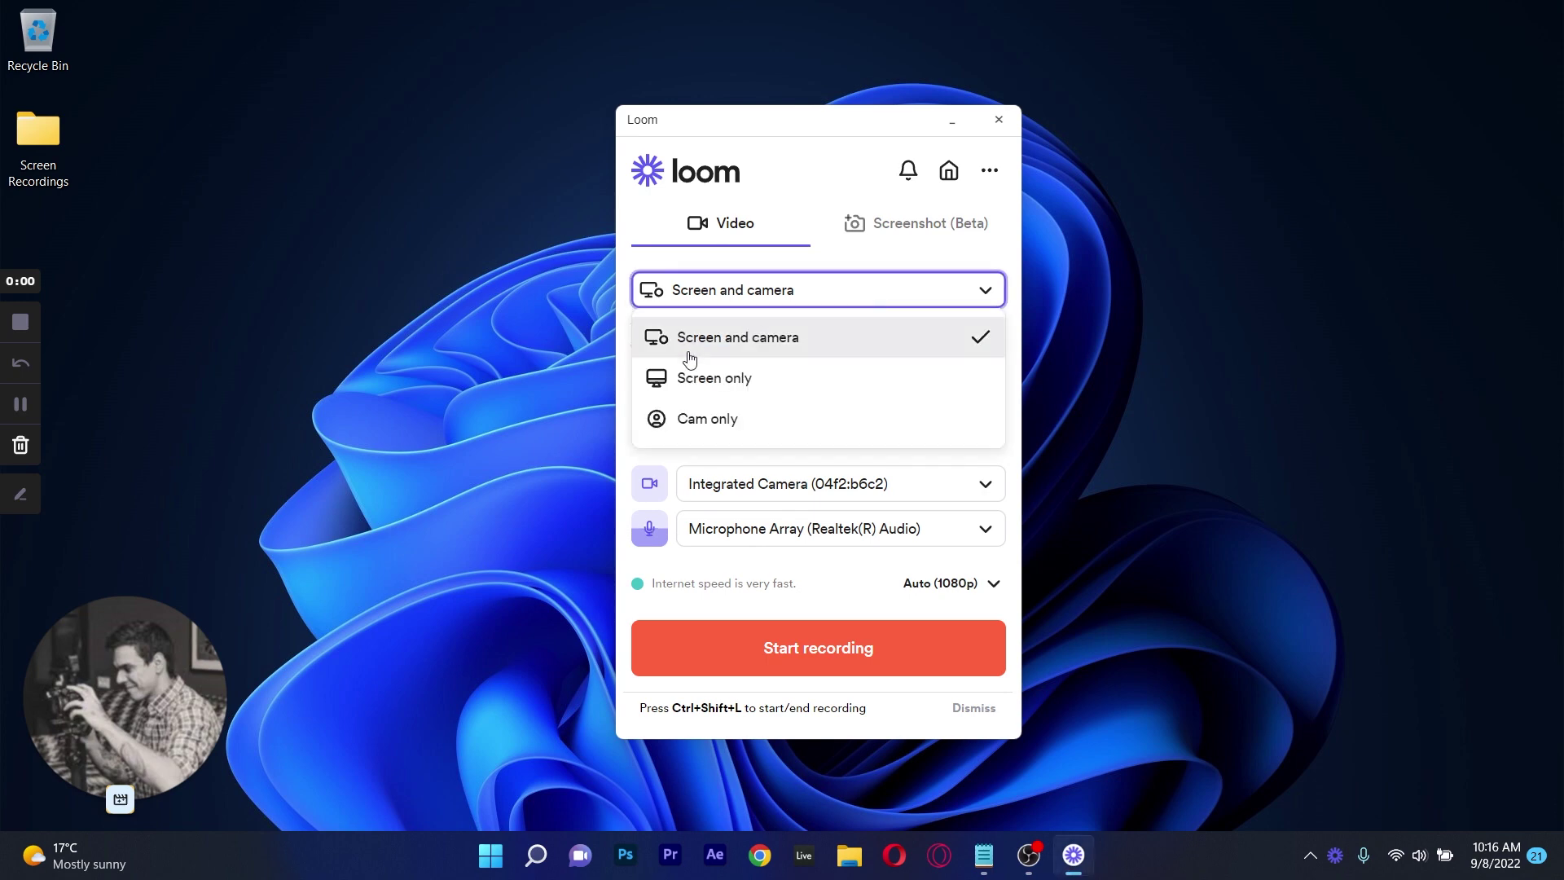
left_click(776, 289)
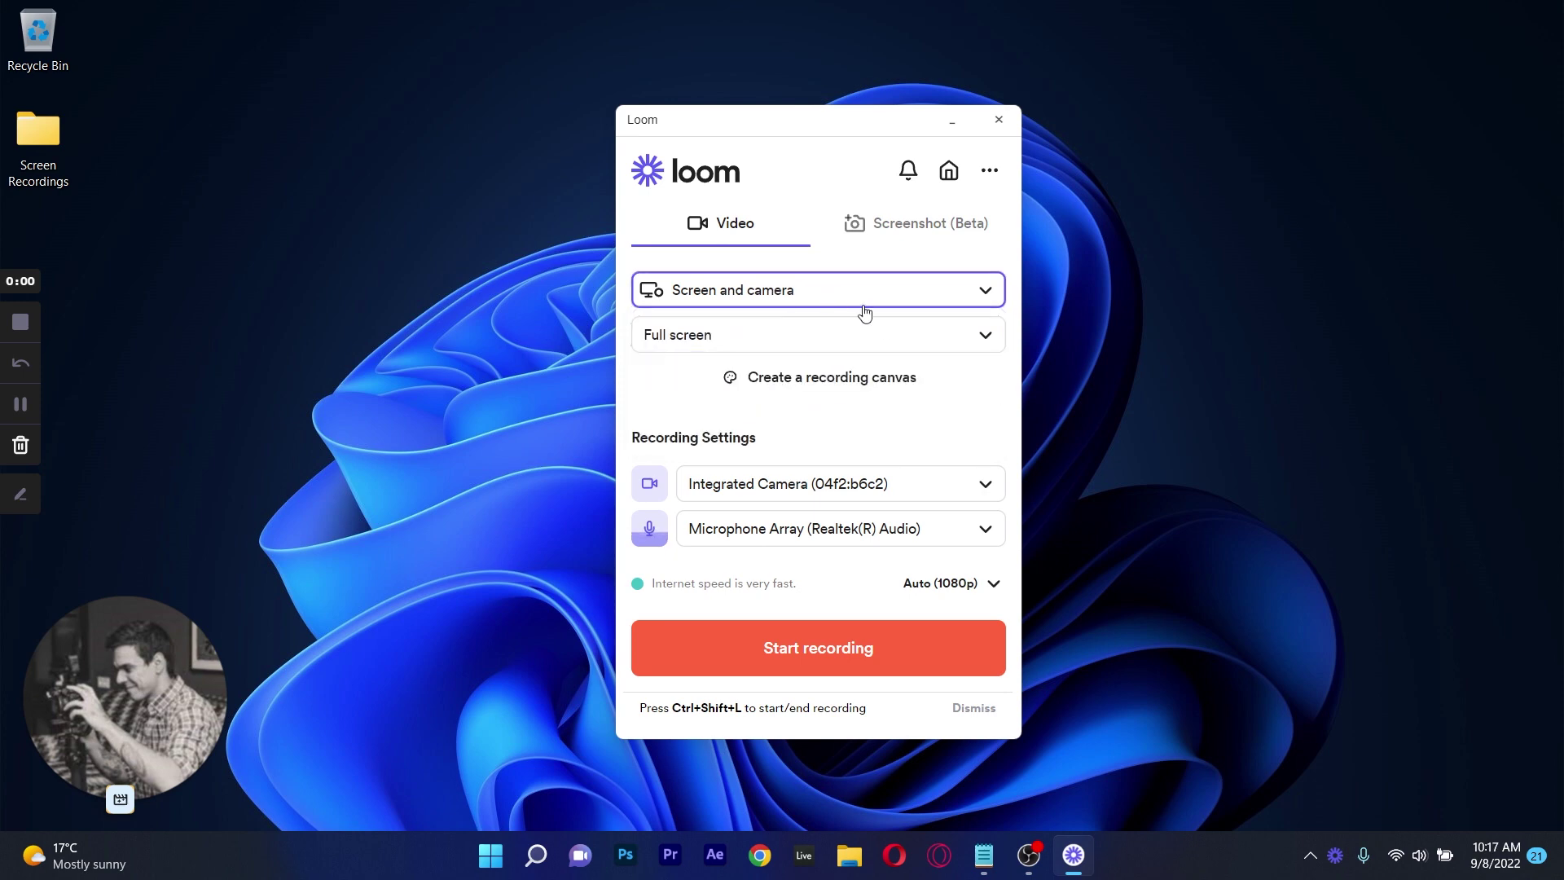
left_click(869, 334)
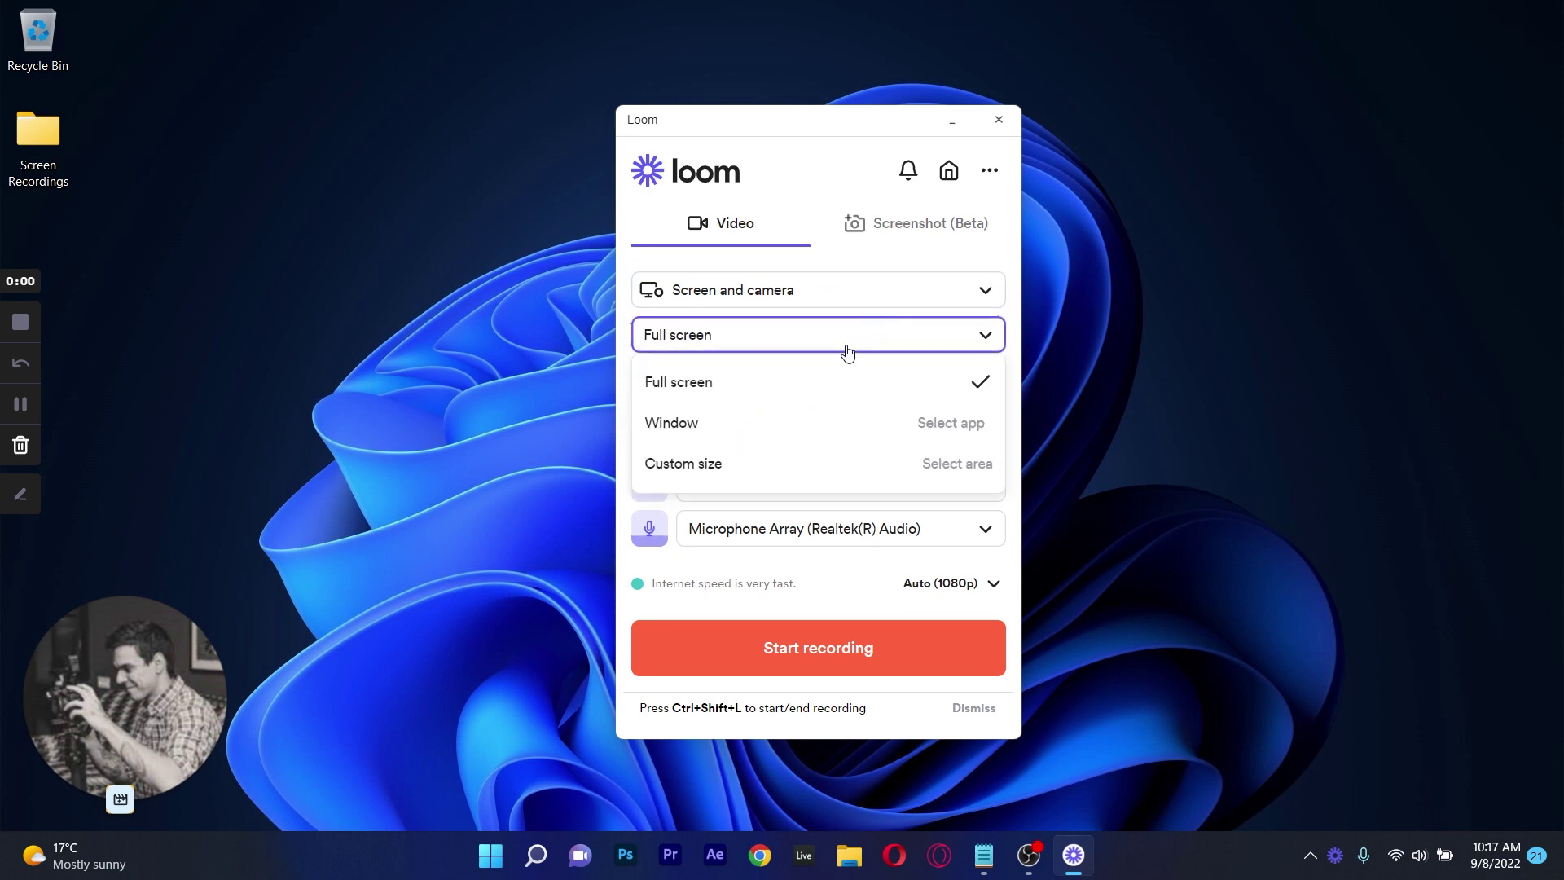
Choose Custom size, drag out and reposition the capture rectangle, and start recording.
left_click(698, 465)
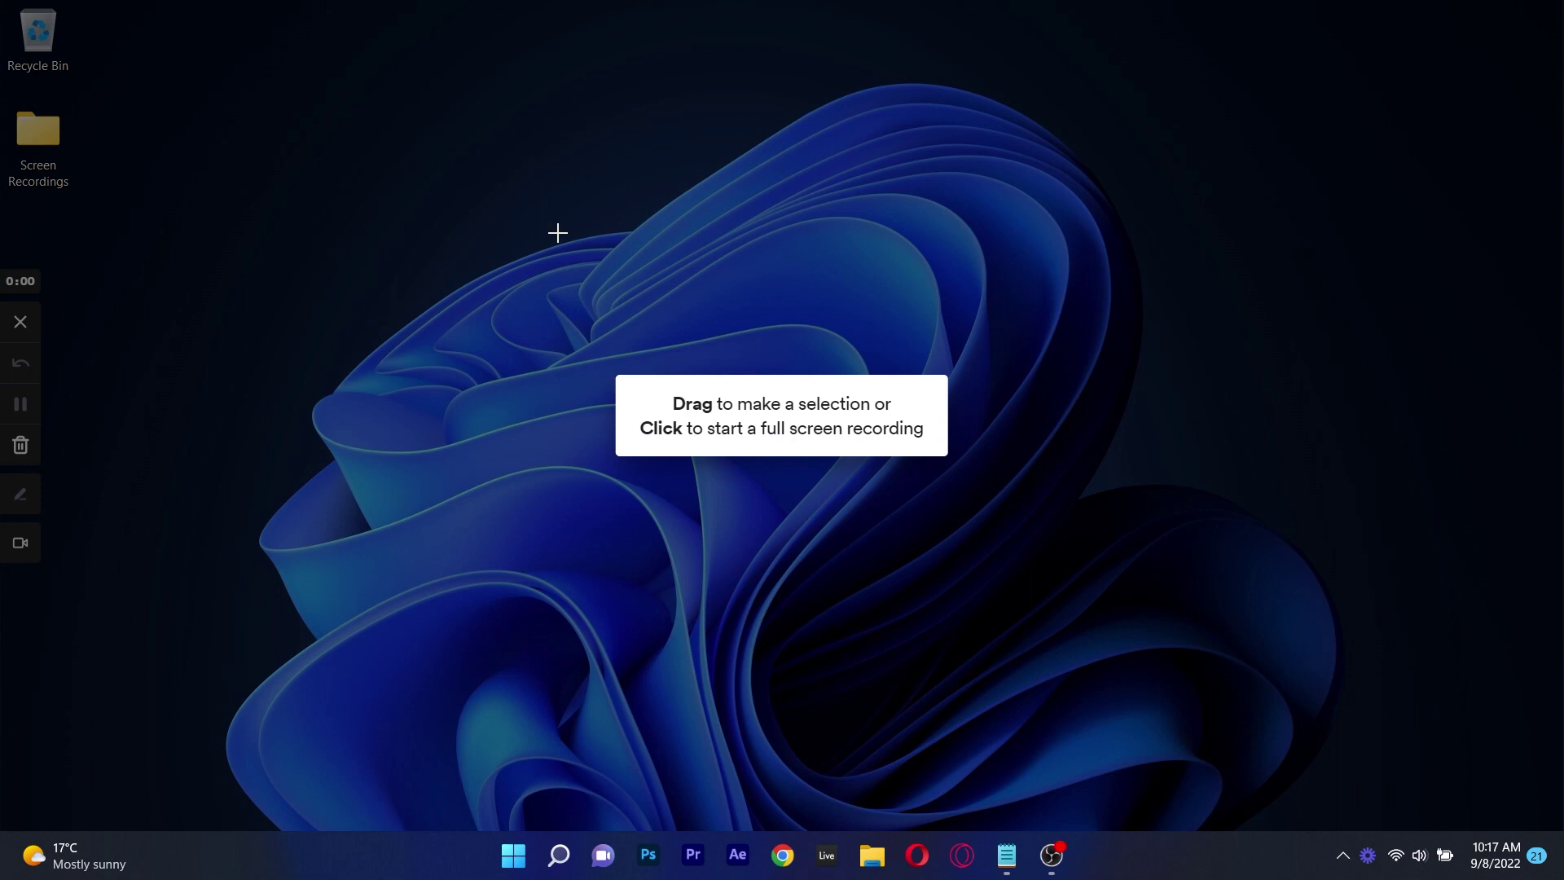
left_click_drag(548, 193, 1371, 695)
left_click_drag(1072, 408, 836, 400)
left_click(836, 411)
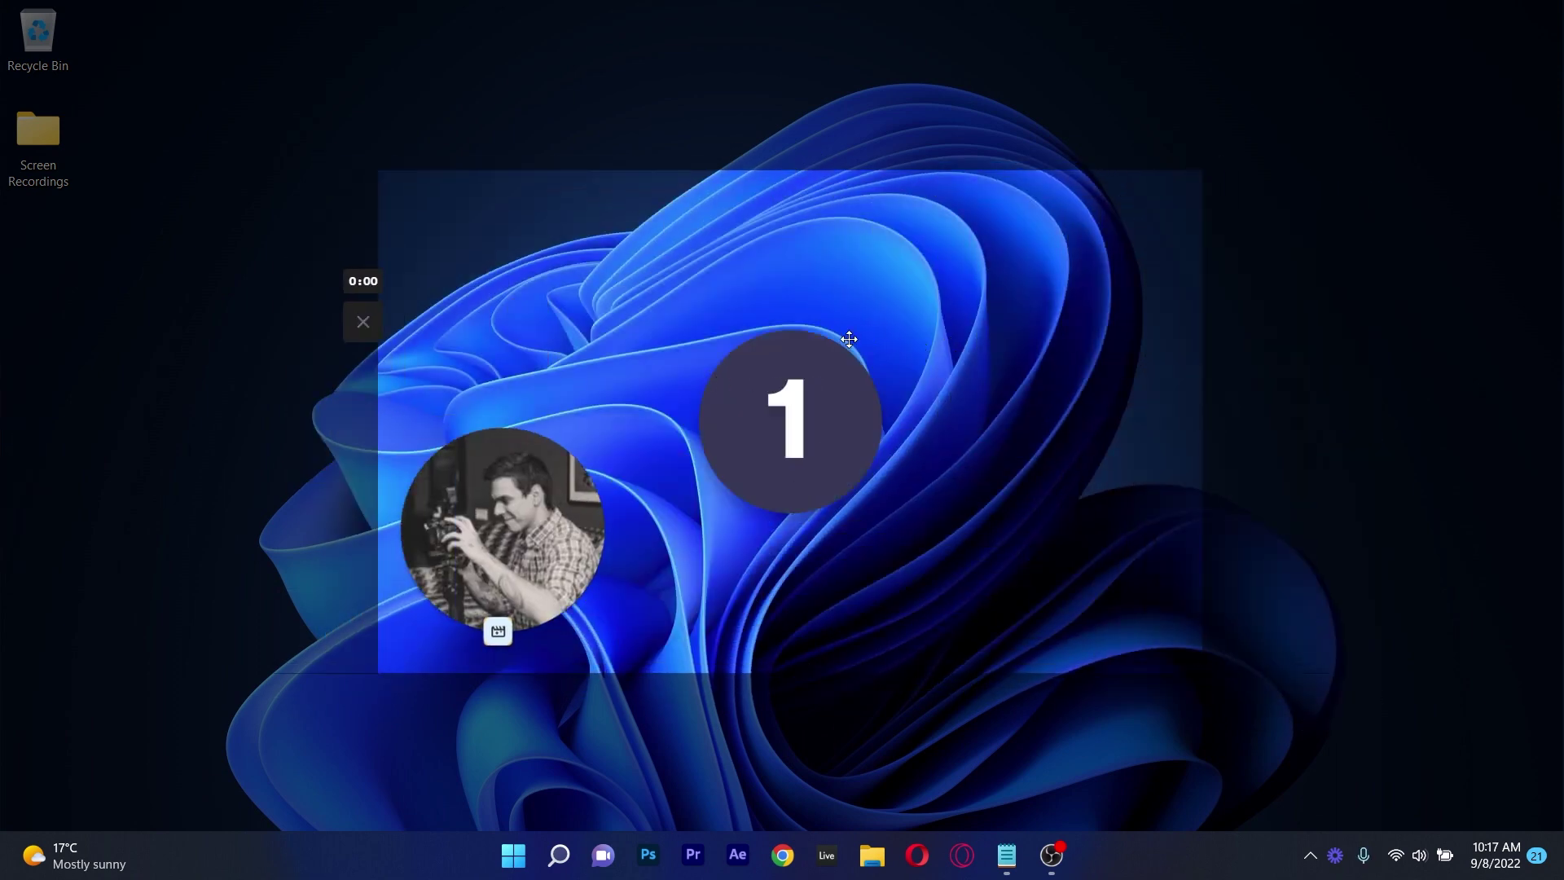
Turn on drawing, add a red stroke and dot over the wallpaper, and finish the recording.
right_click(812, 362)
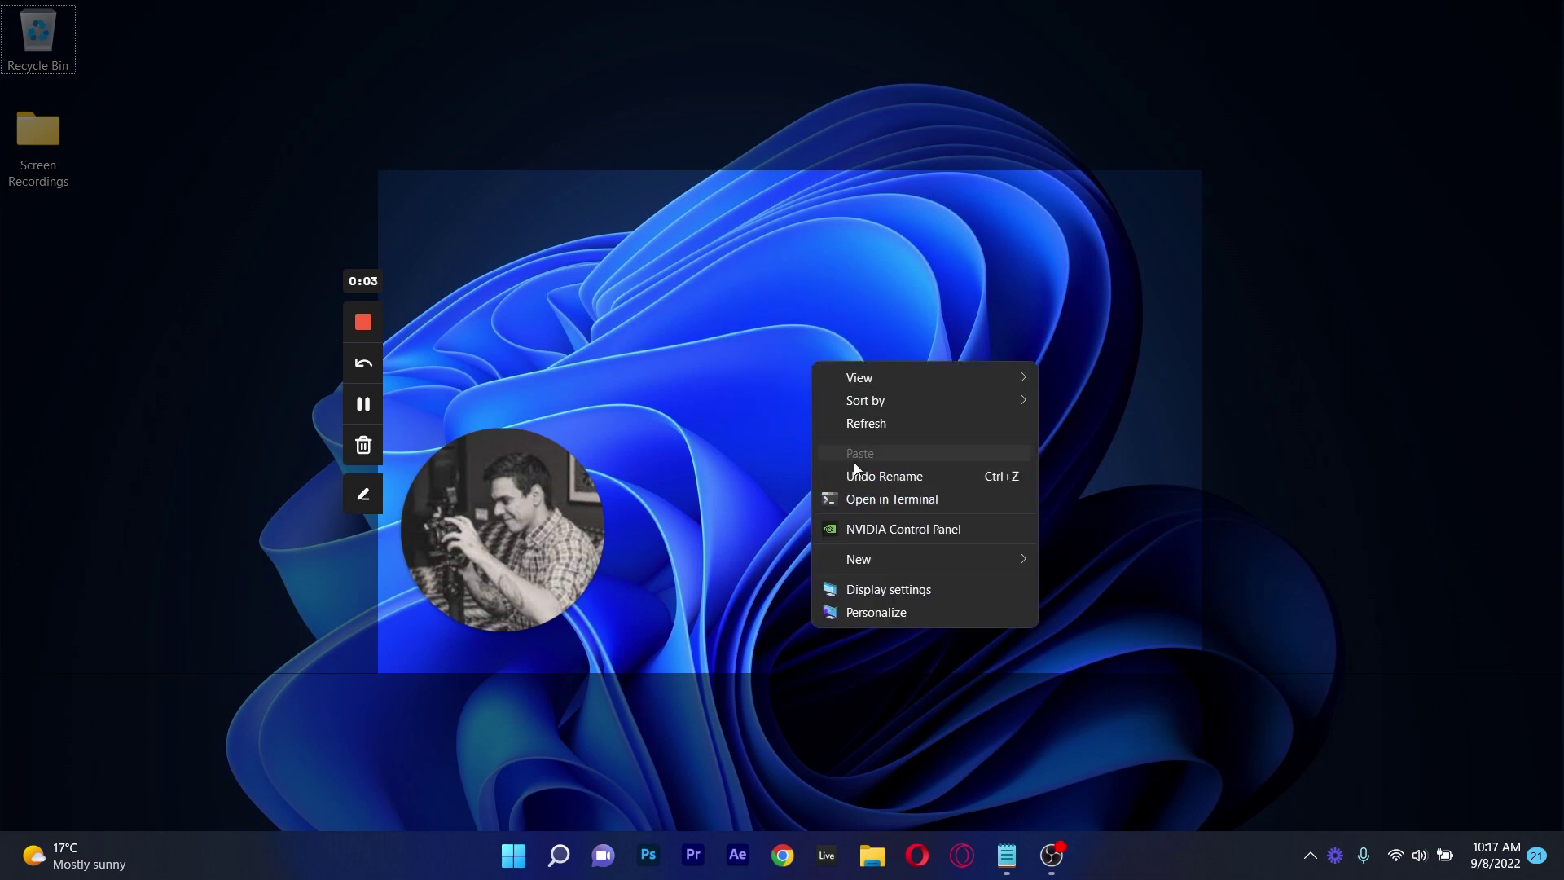
left_click(363, 494)
left_click_drag(572, 346, 743, 334)
left_click(700, 277)
left_click(636, 284)
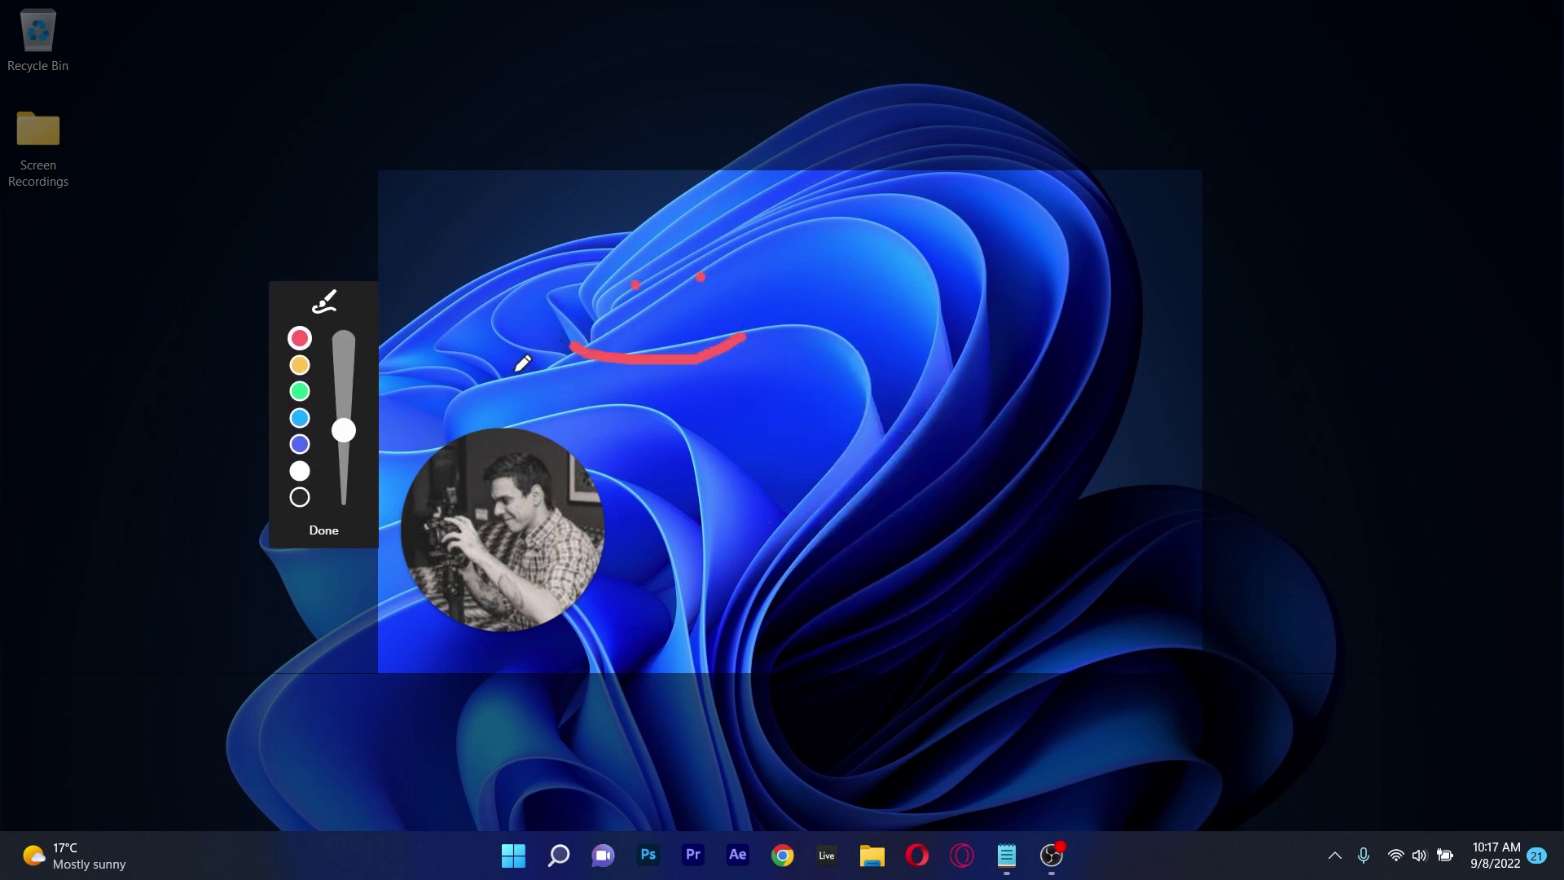
left_click(324, 531)
Play the Loom video, then trim its start to about 0:13.6 in the trimming editor.
left_click(352, 325)
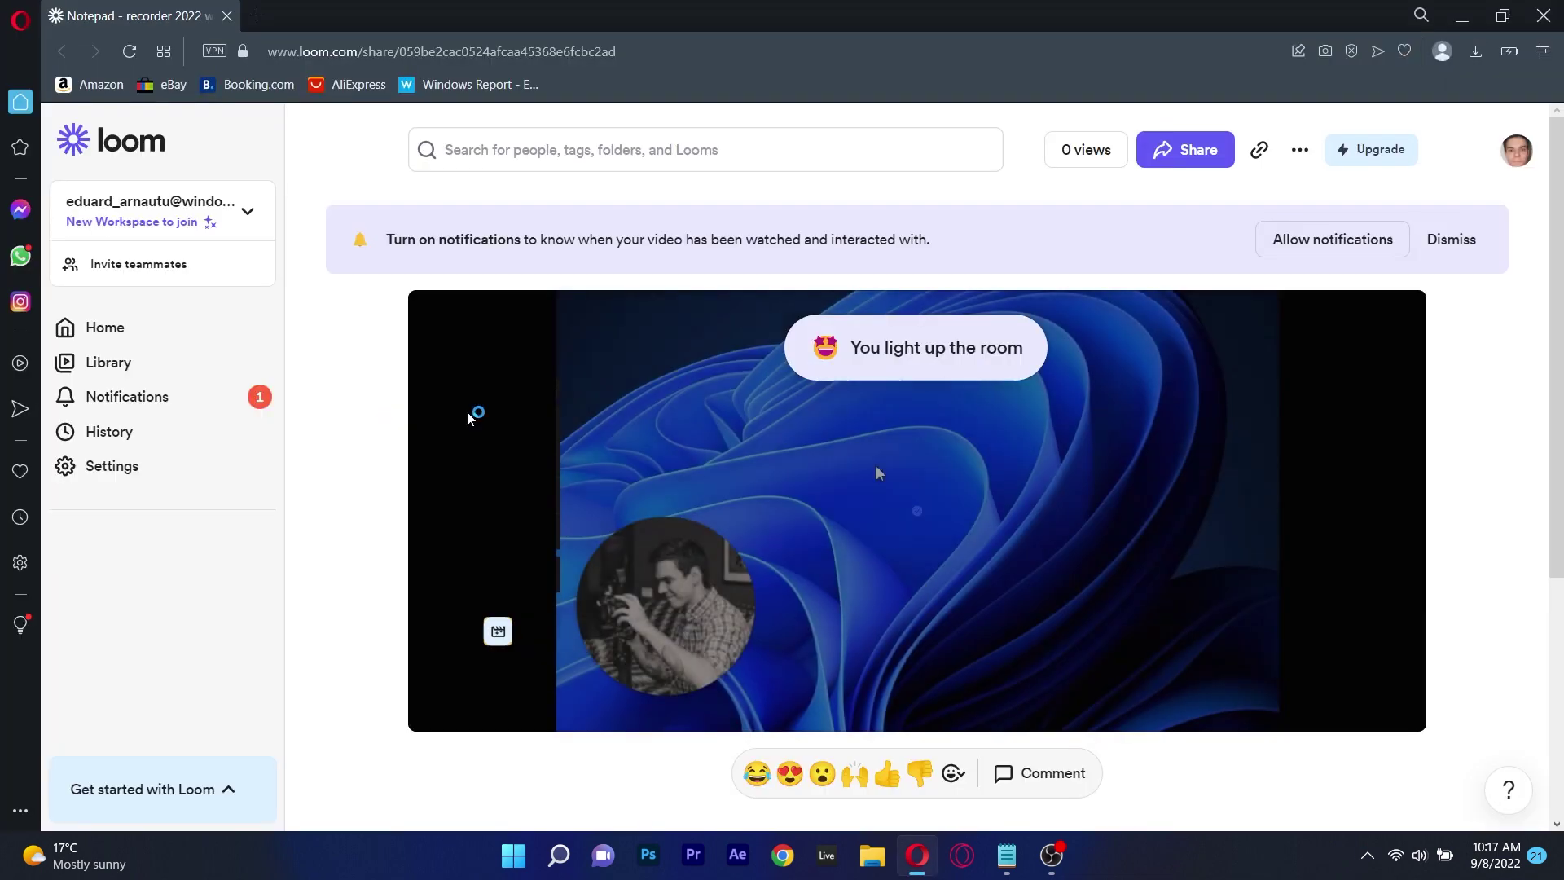
left_click(917, 511)
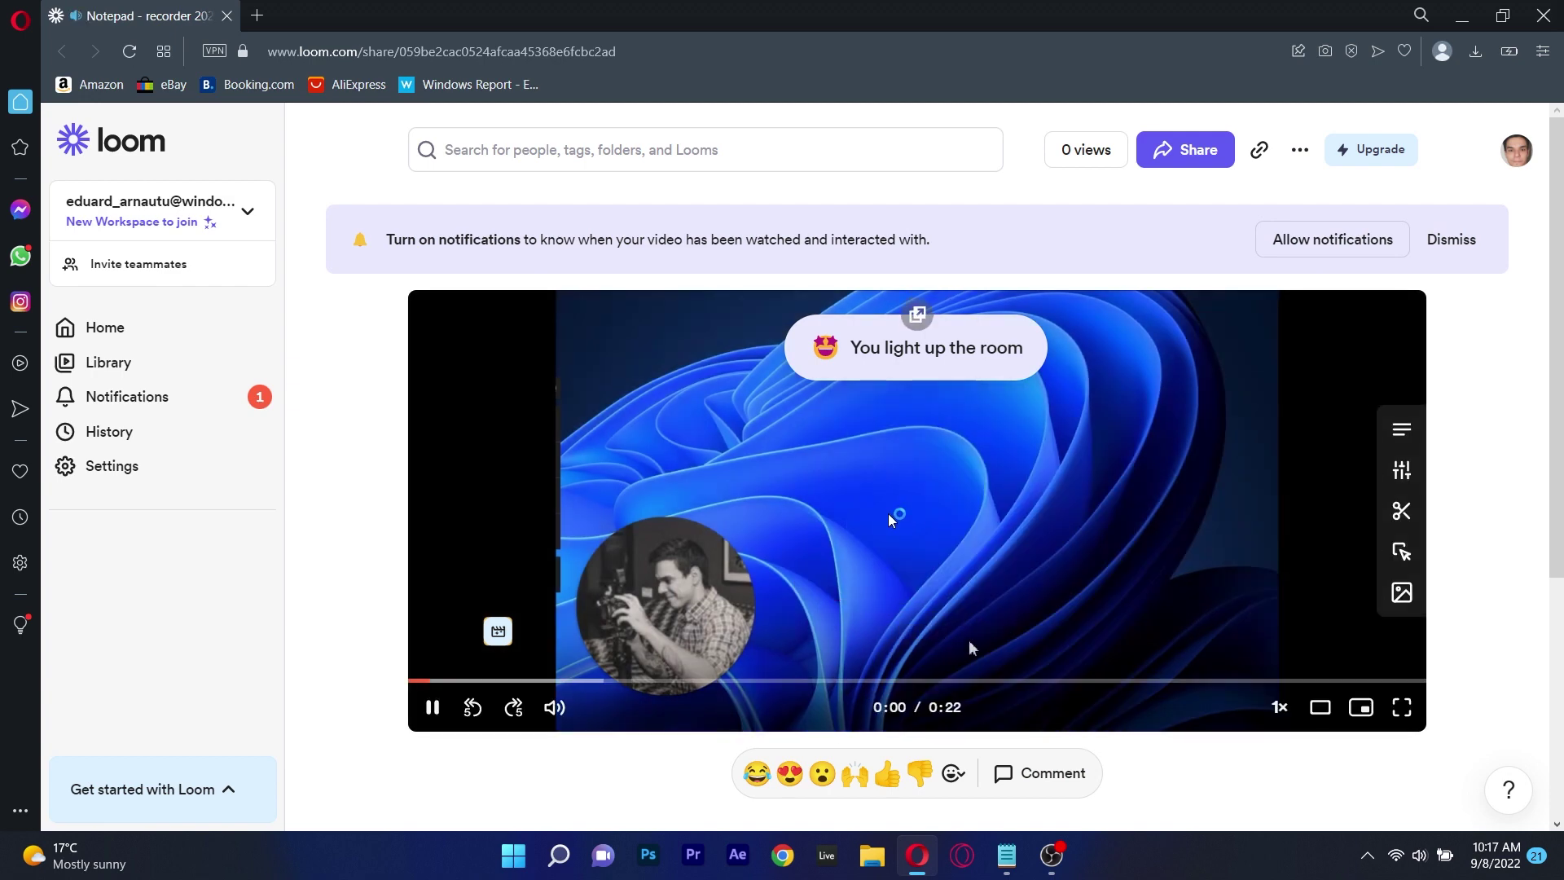
left_click_drag(454, 679, 1091, 676)
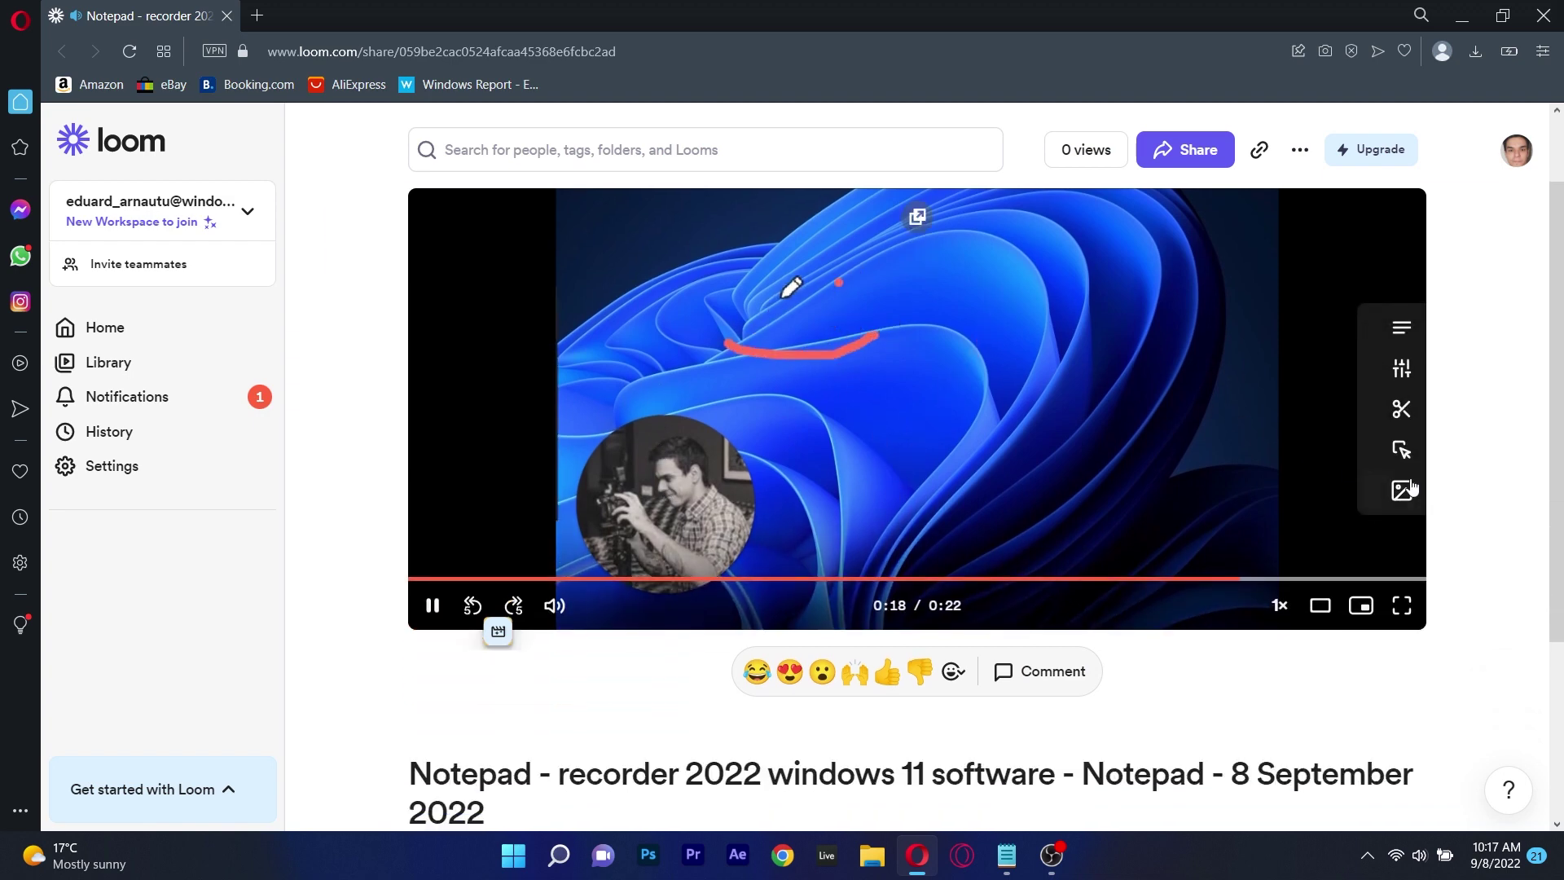
left_click(1401, 408)
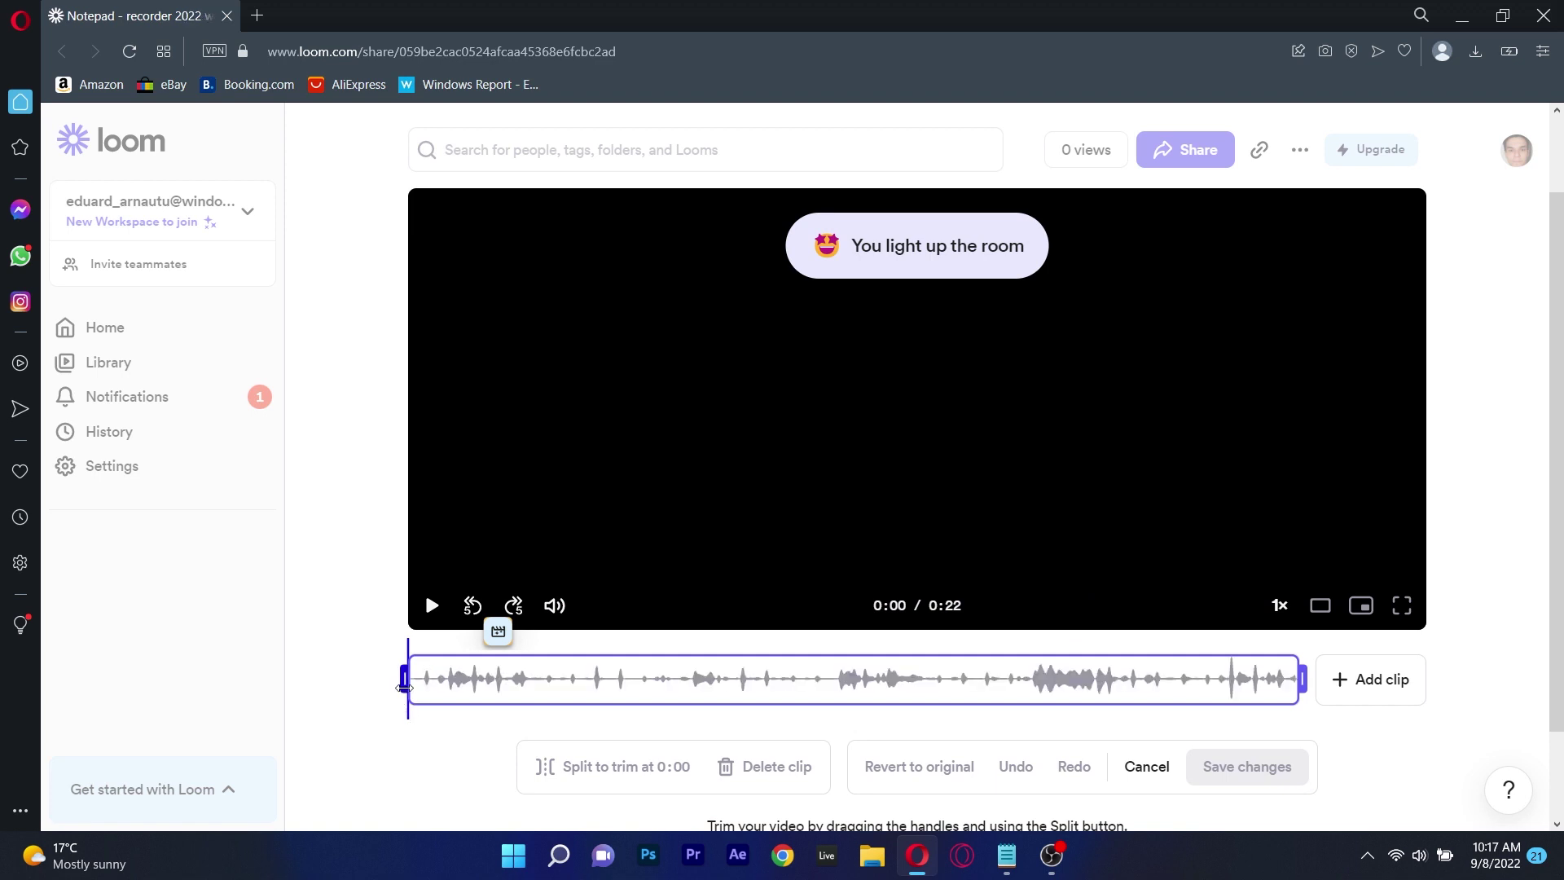
left_click_drag(405, 680, 949, 680)
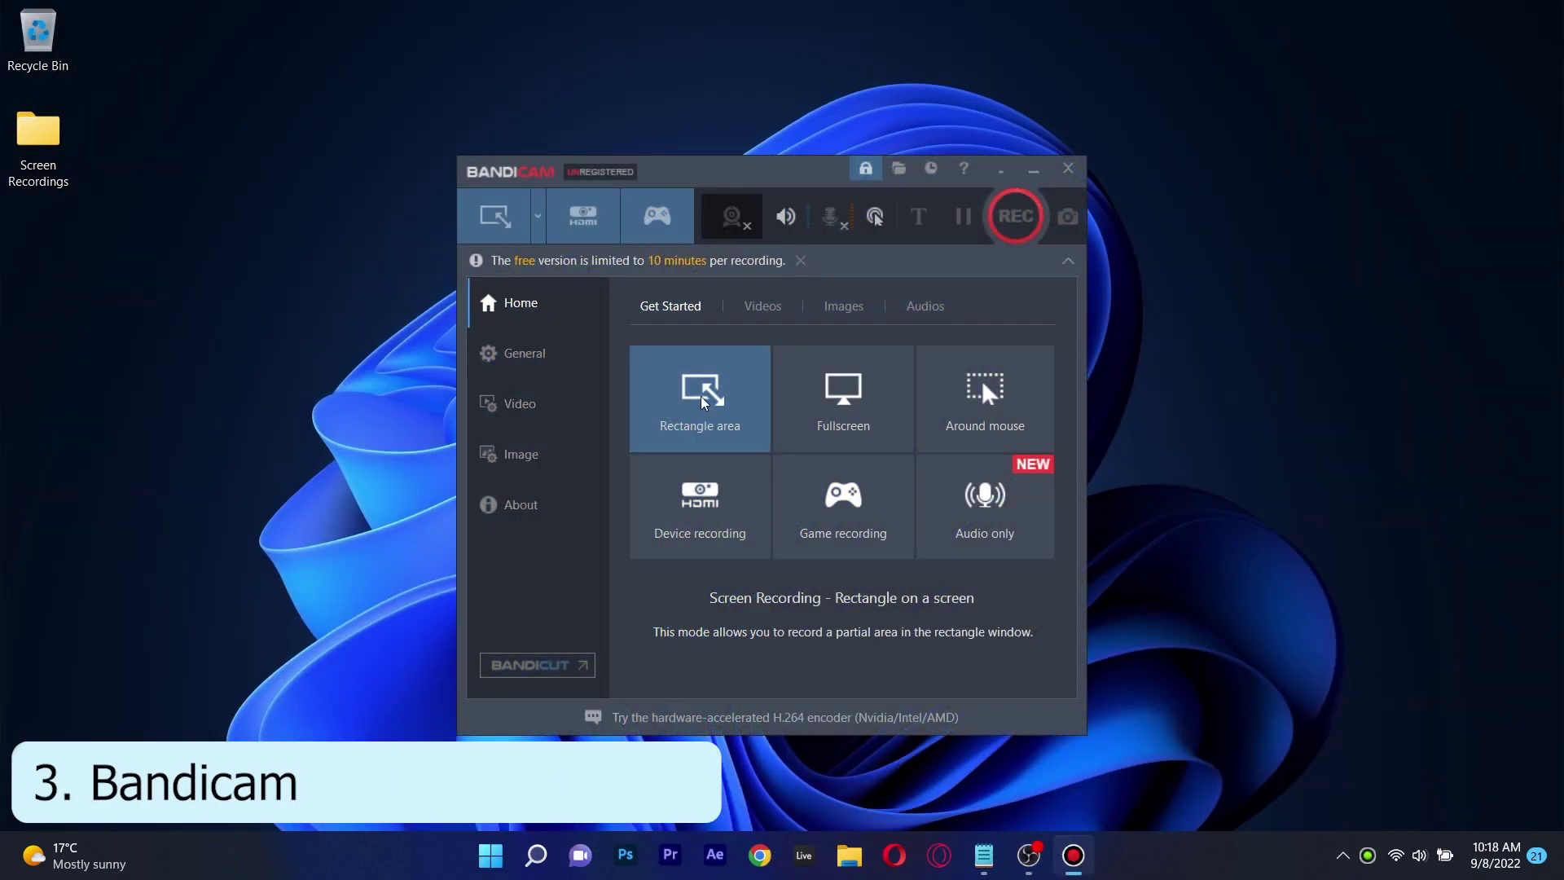
Discard Bandicam's default 748x371 frame and drag out a custom 1386x846 recording area.
left_click(704, 401)
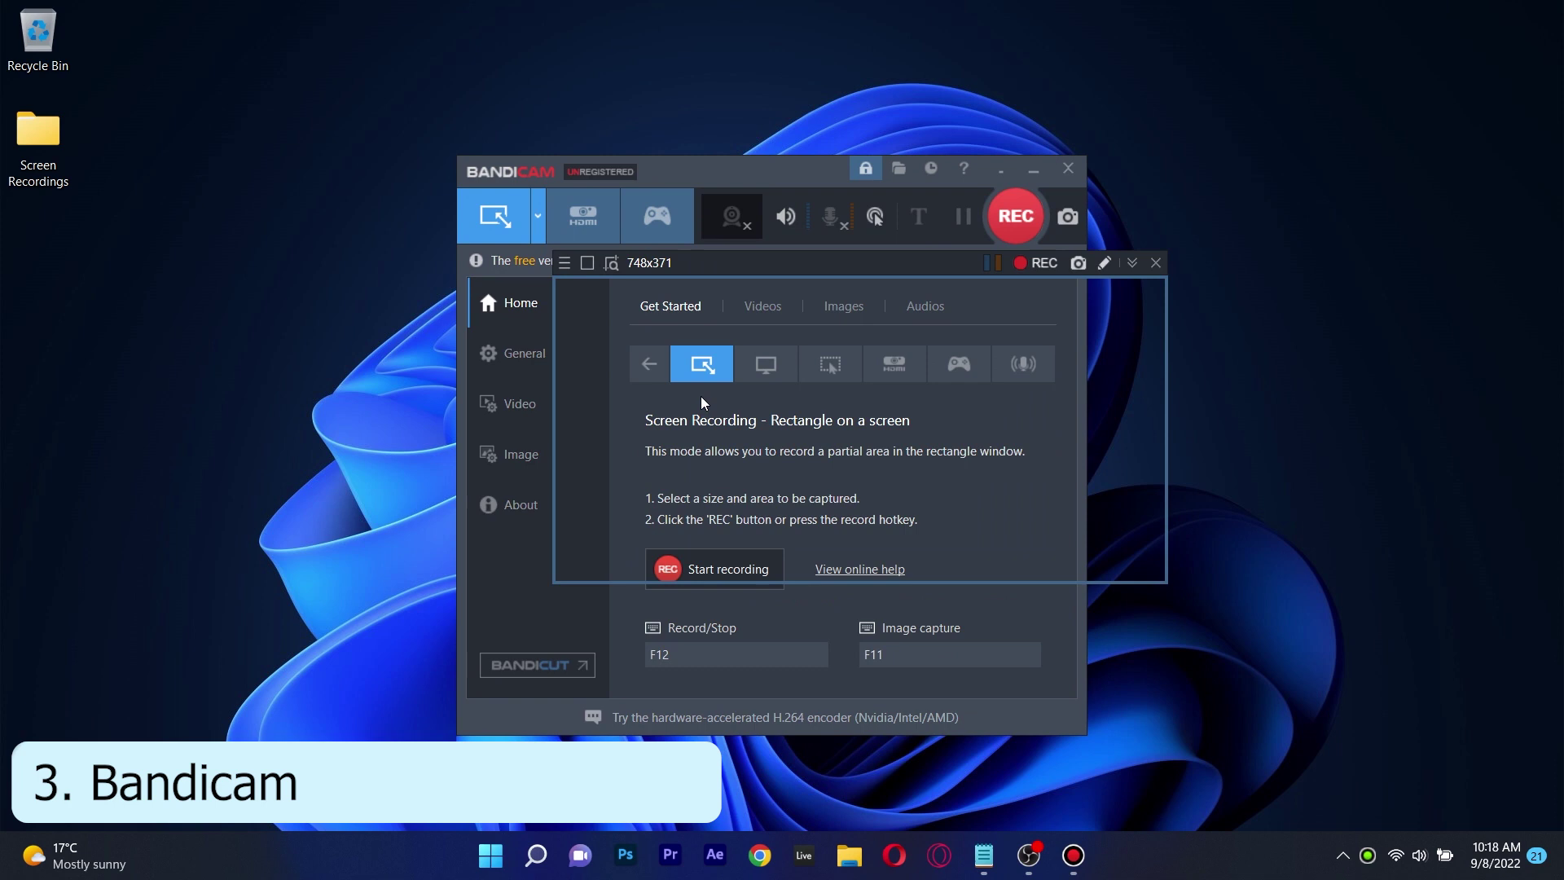
left_click(1155, 262)
left_click(537, 216)
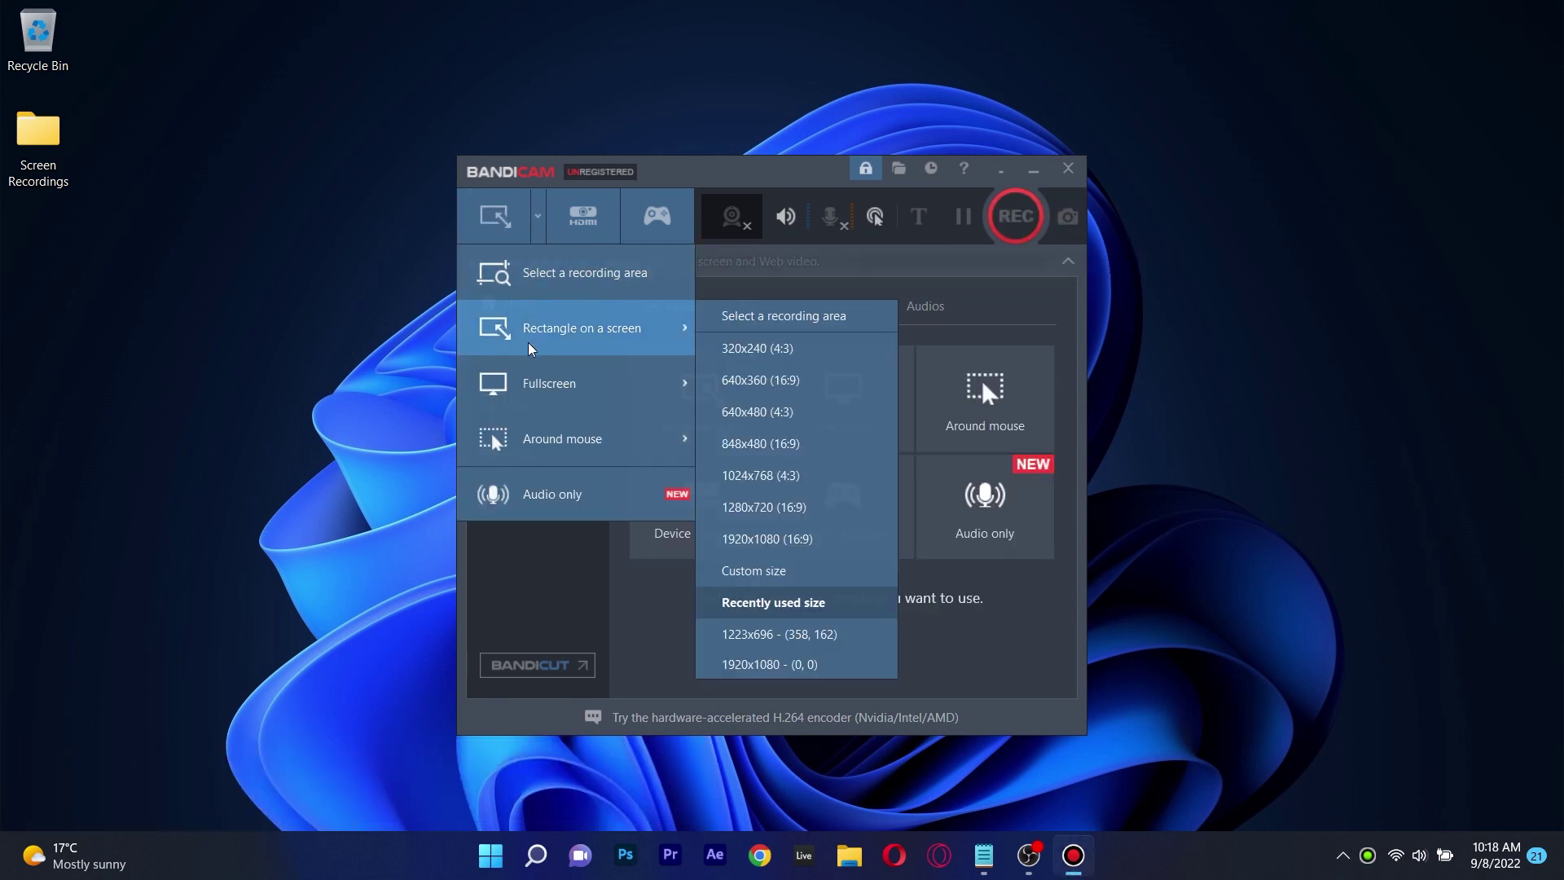
left_click(537, 277)
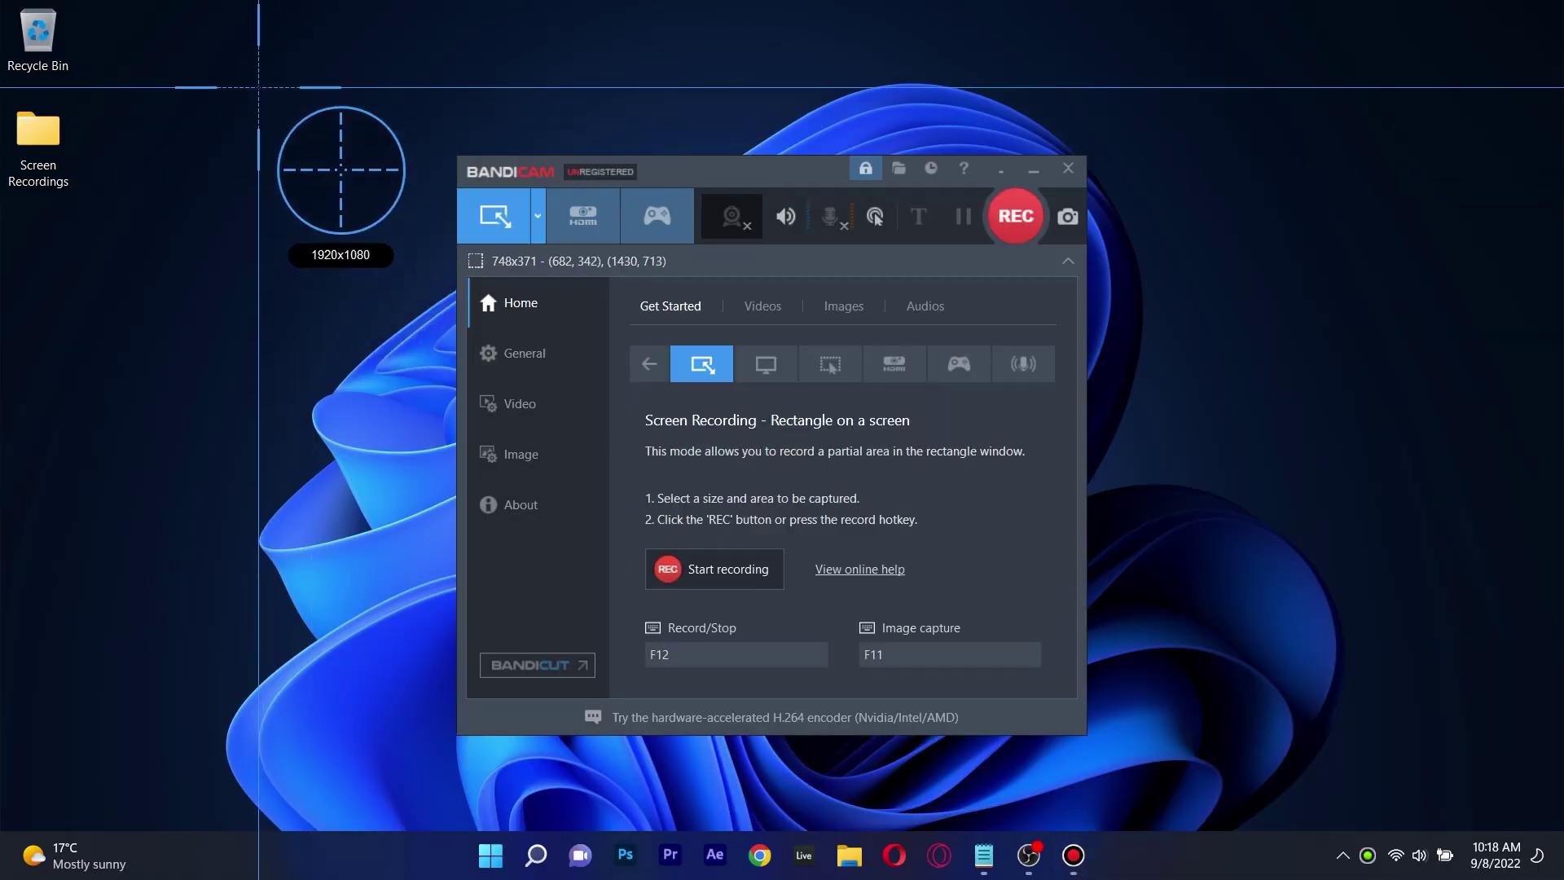
left_click_drag(255, 59, 1386, 751)
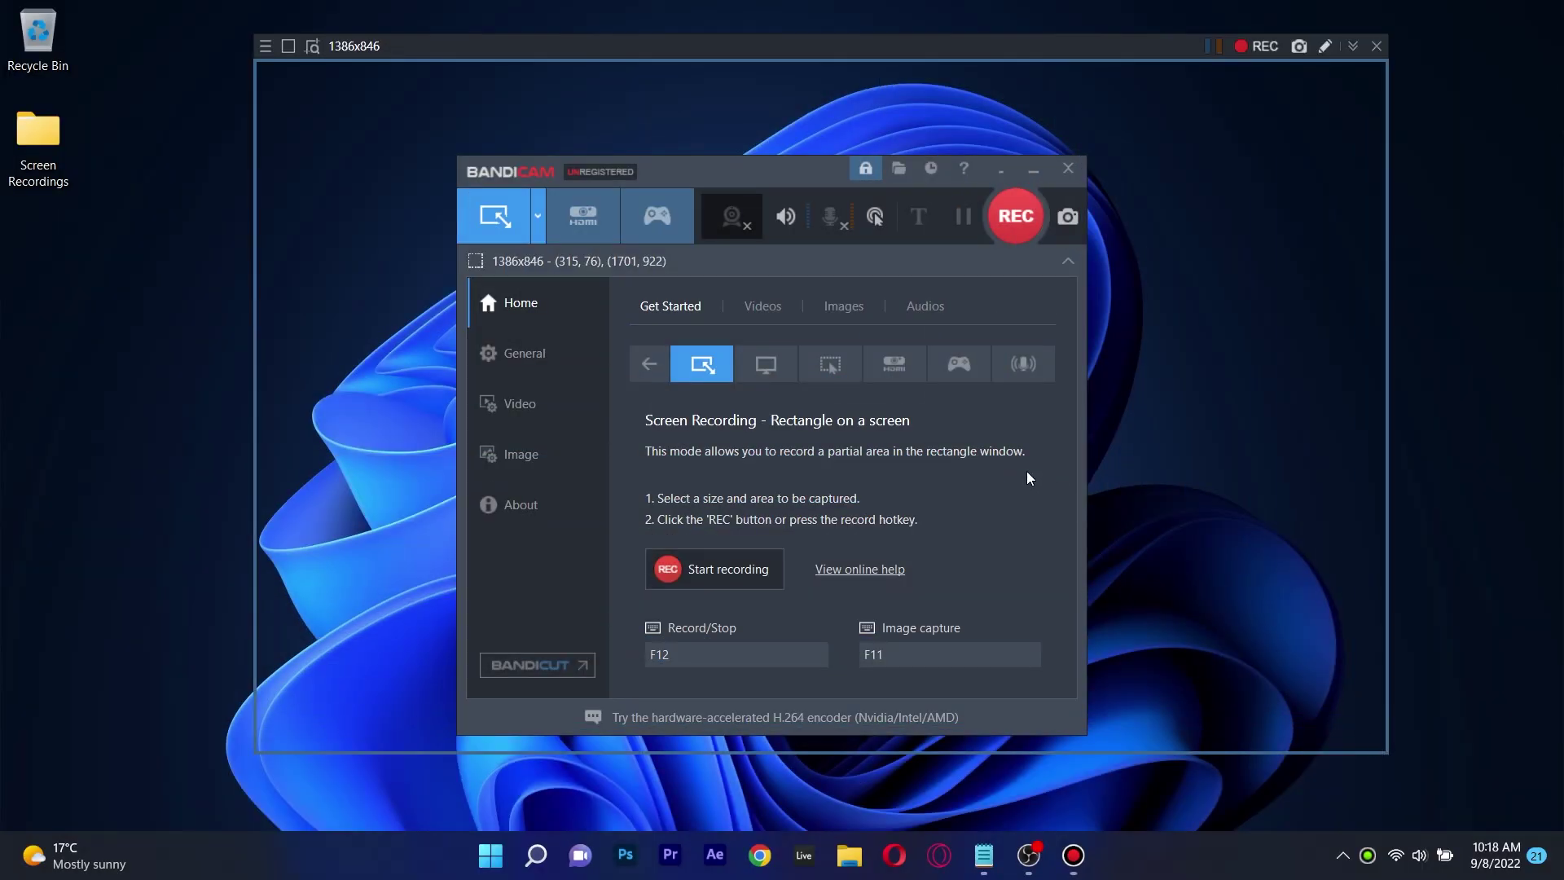
Start recording, enable drawing mode, and draw a red arrow pointing at a wallpaper fold.
left_click(1015, 218)
left_click(1325, 49)
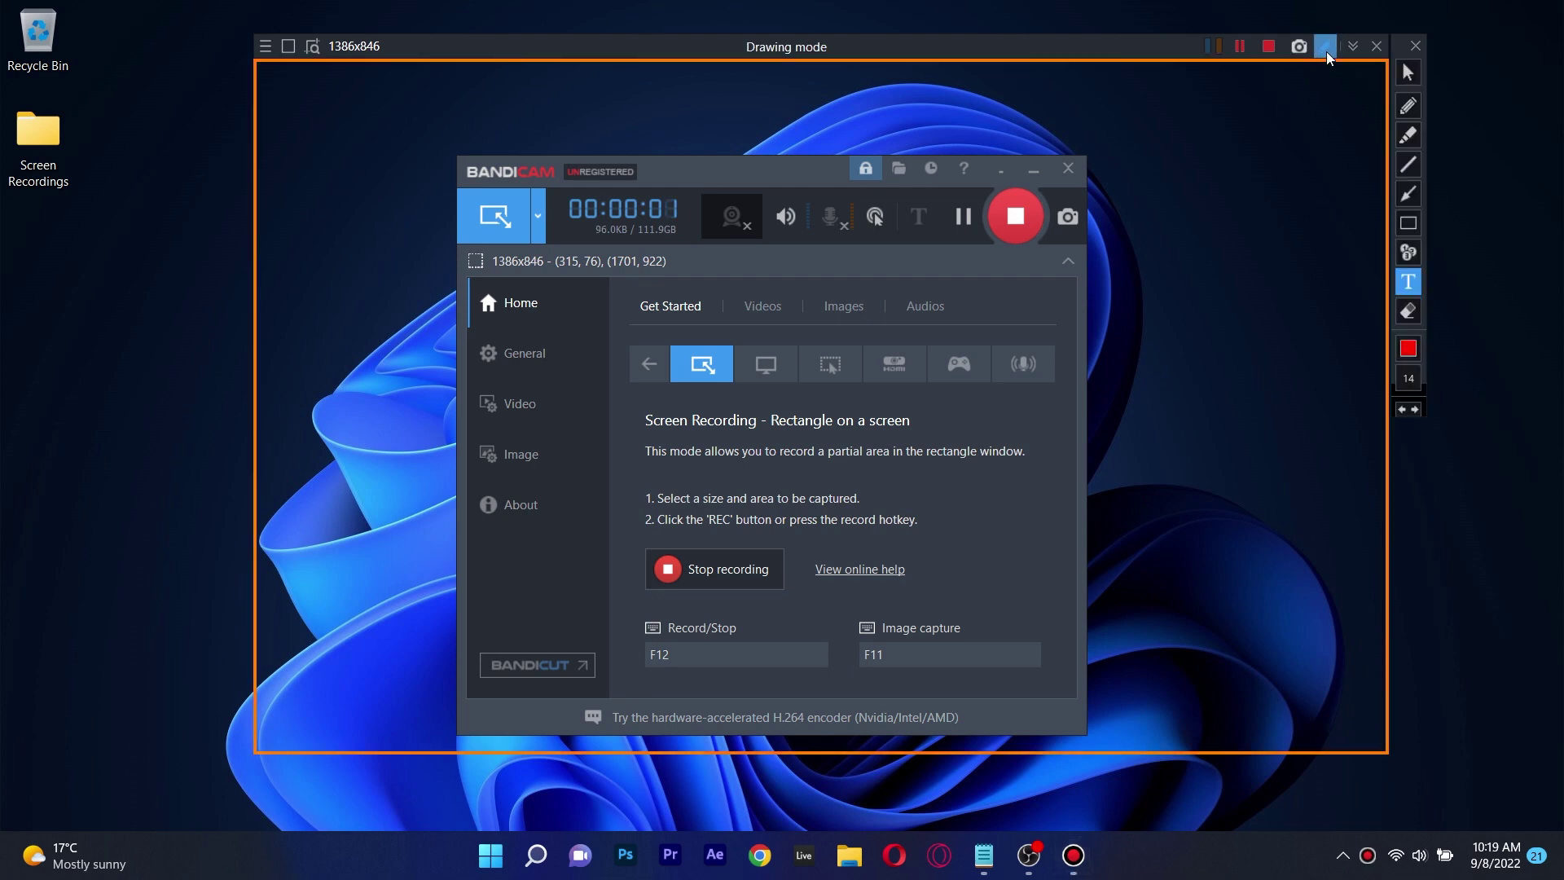
left_click(1403, 82)
left_click(1001, 169)
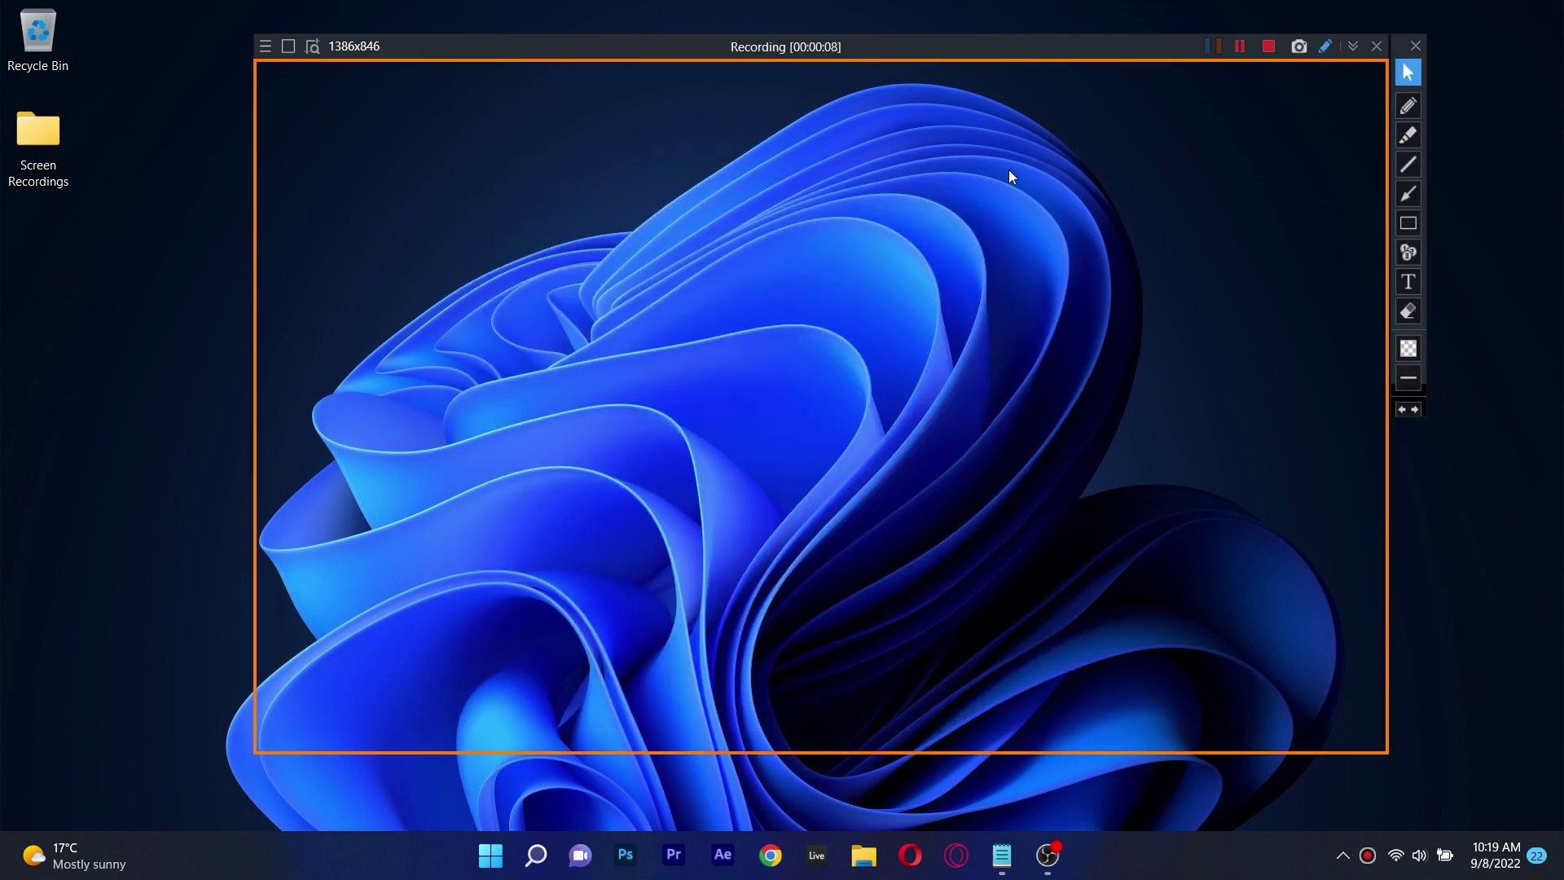
left_click_drag(730, 464, 956, 354)
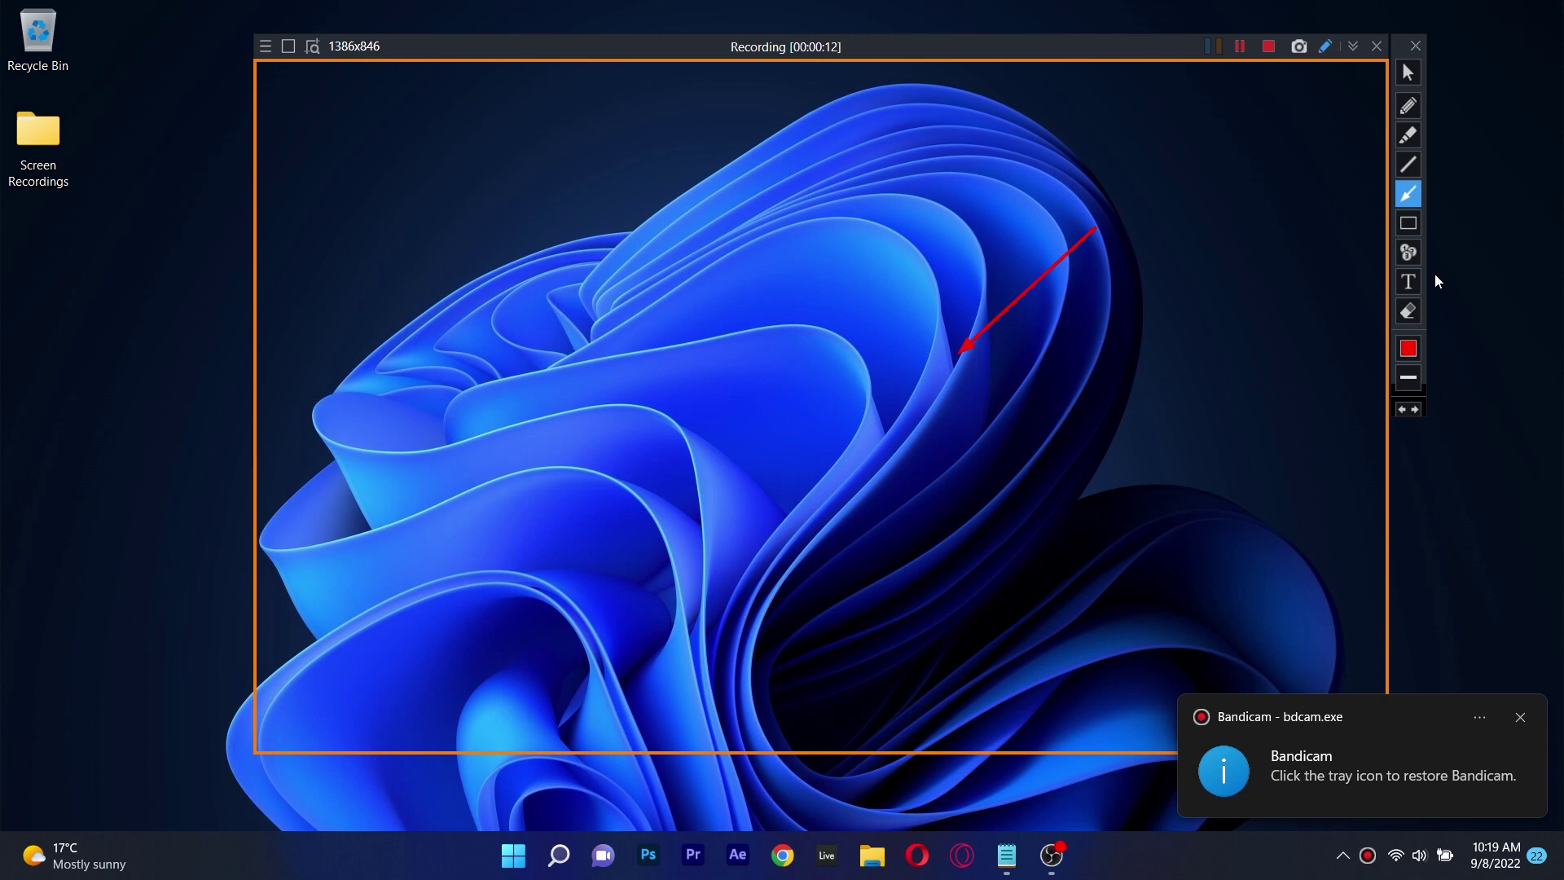
Add the text HEY!, erase the arrow, switch to freehand red drawing, and stop recording.
left_click(1409, 284)
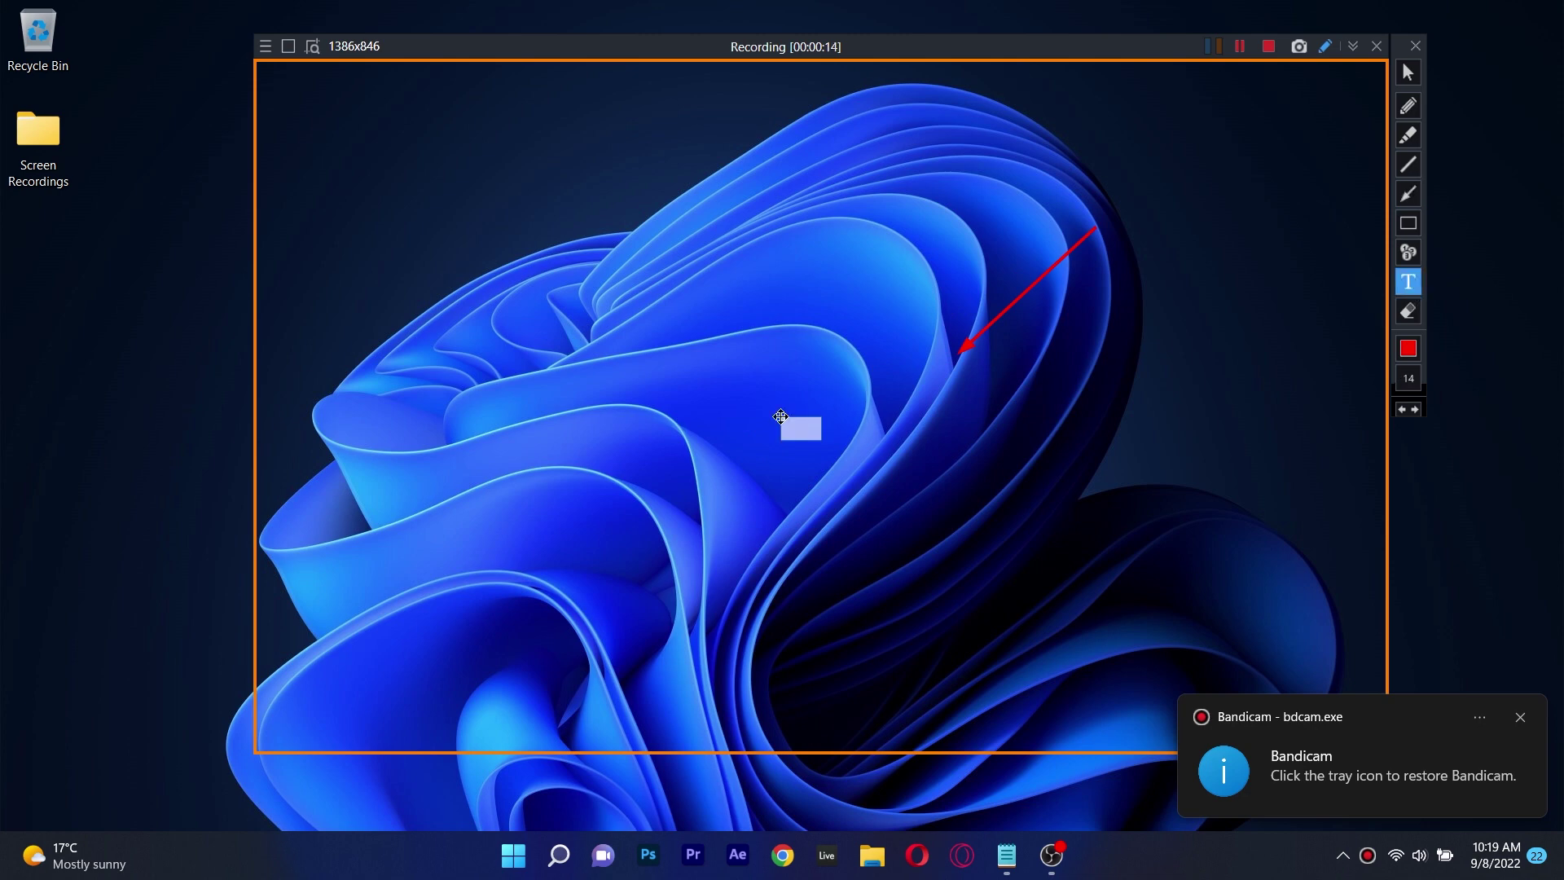
type("HEY!")
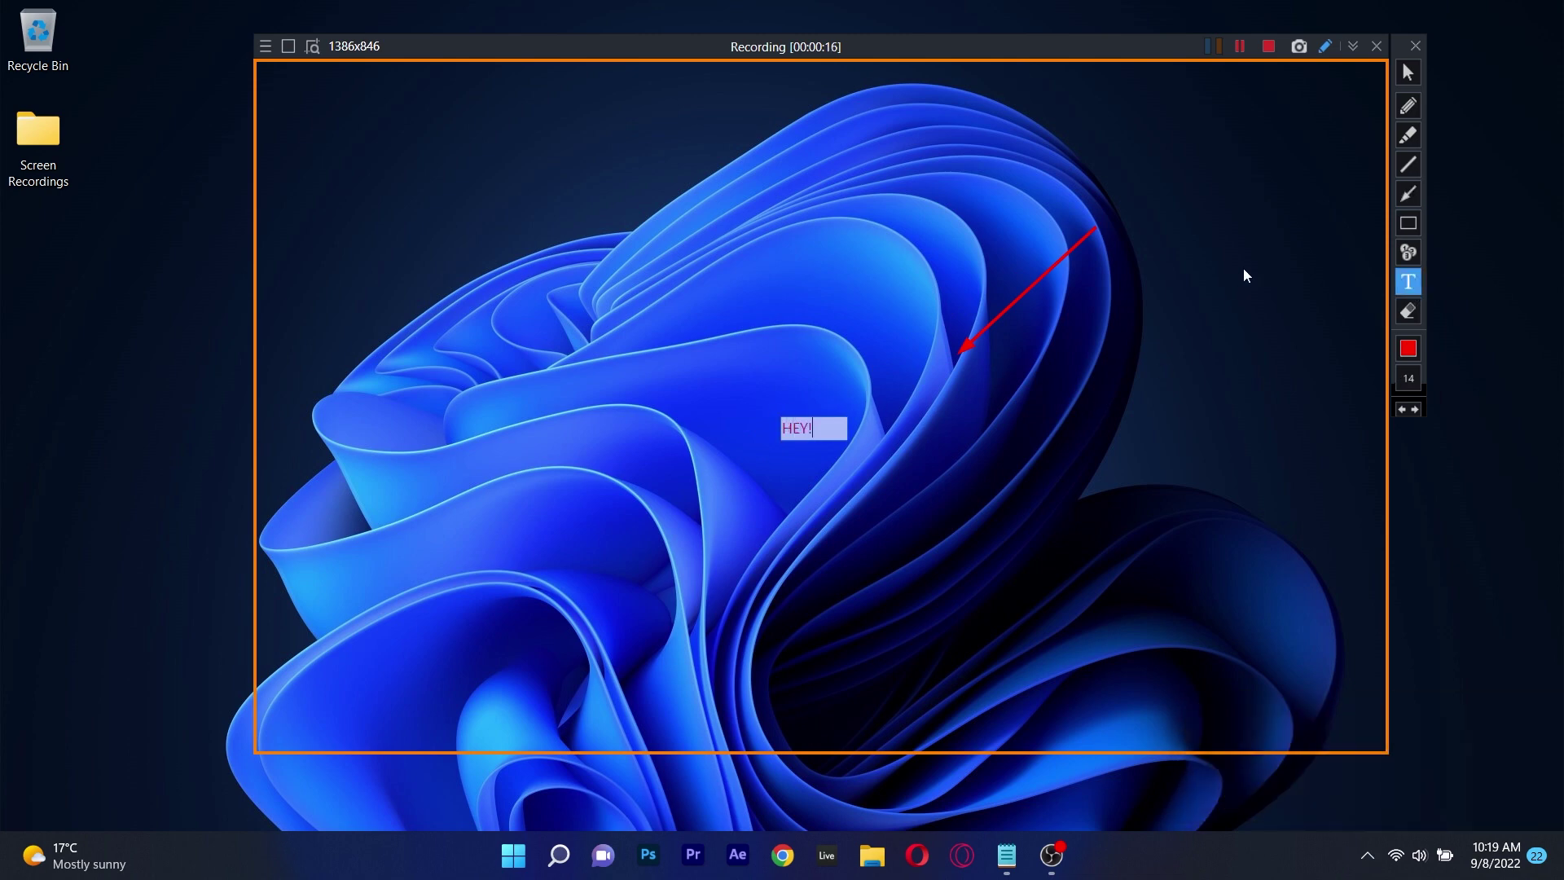
left_click(1413, 320)
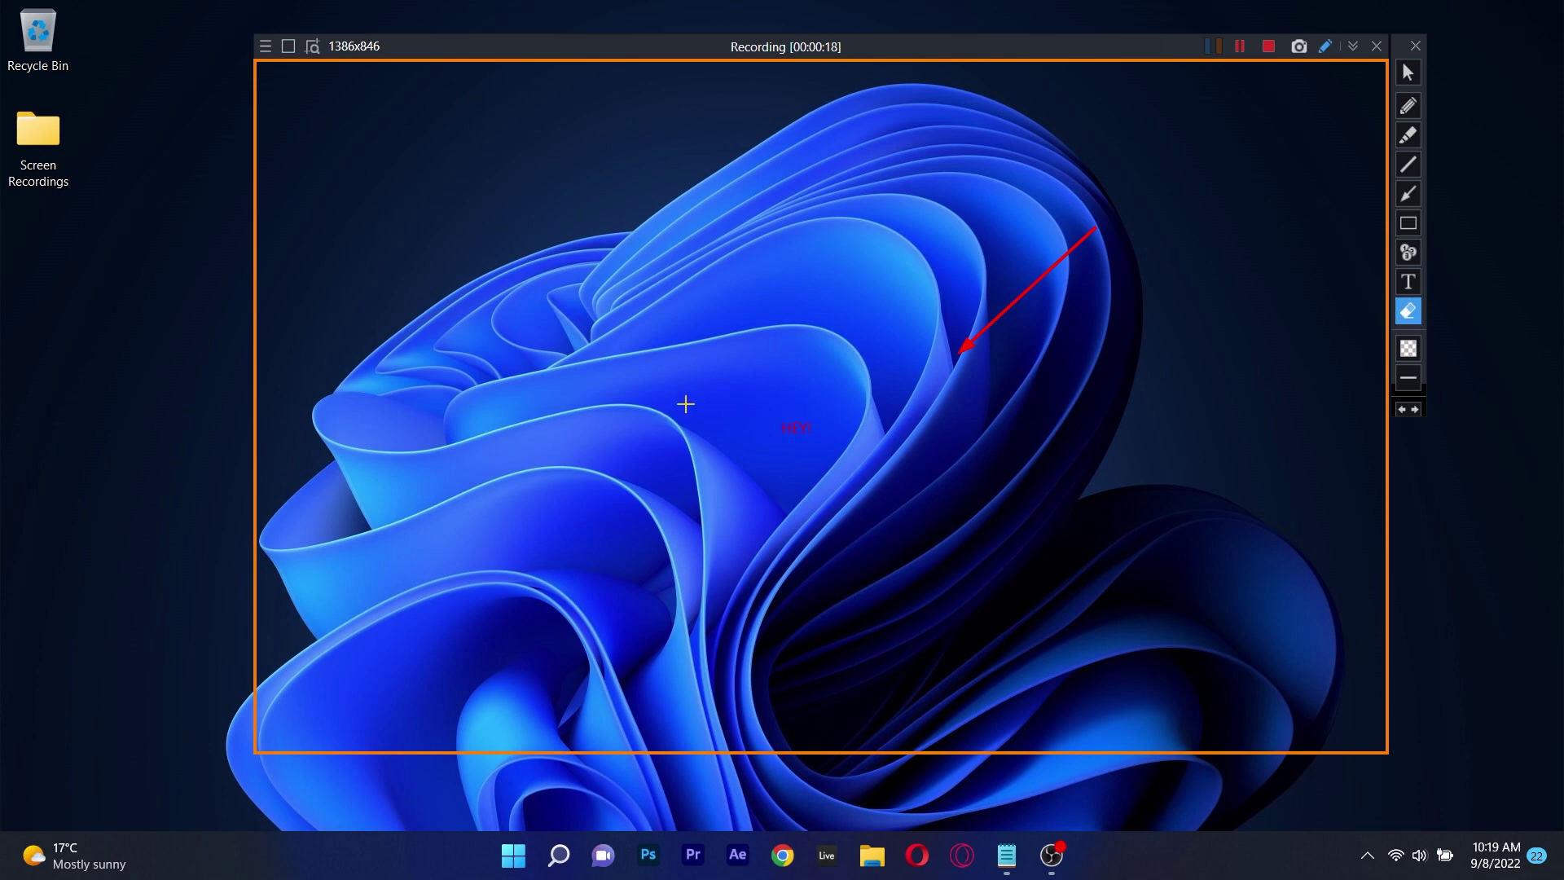
left_click_drag(945, 369, 1229, 177)
left_click(1408, 105)
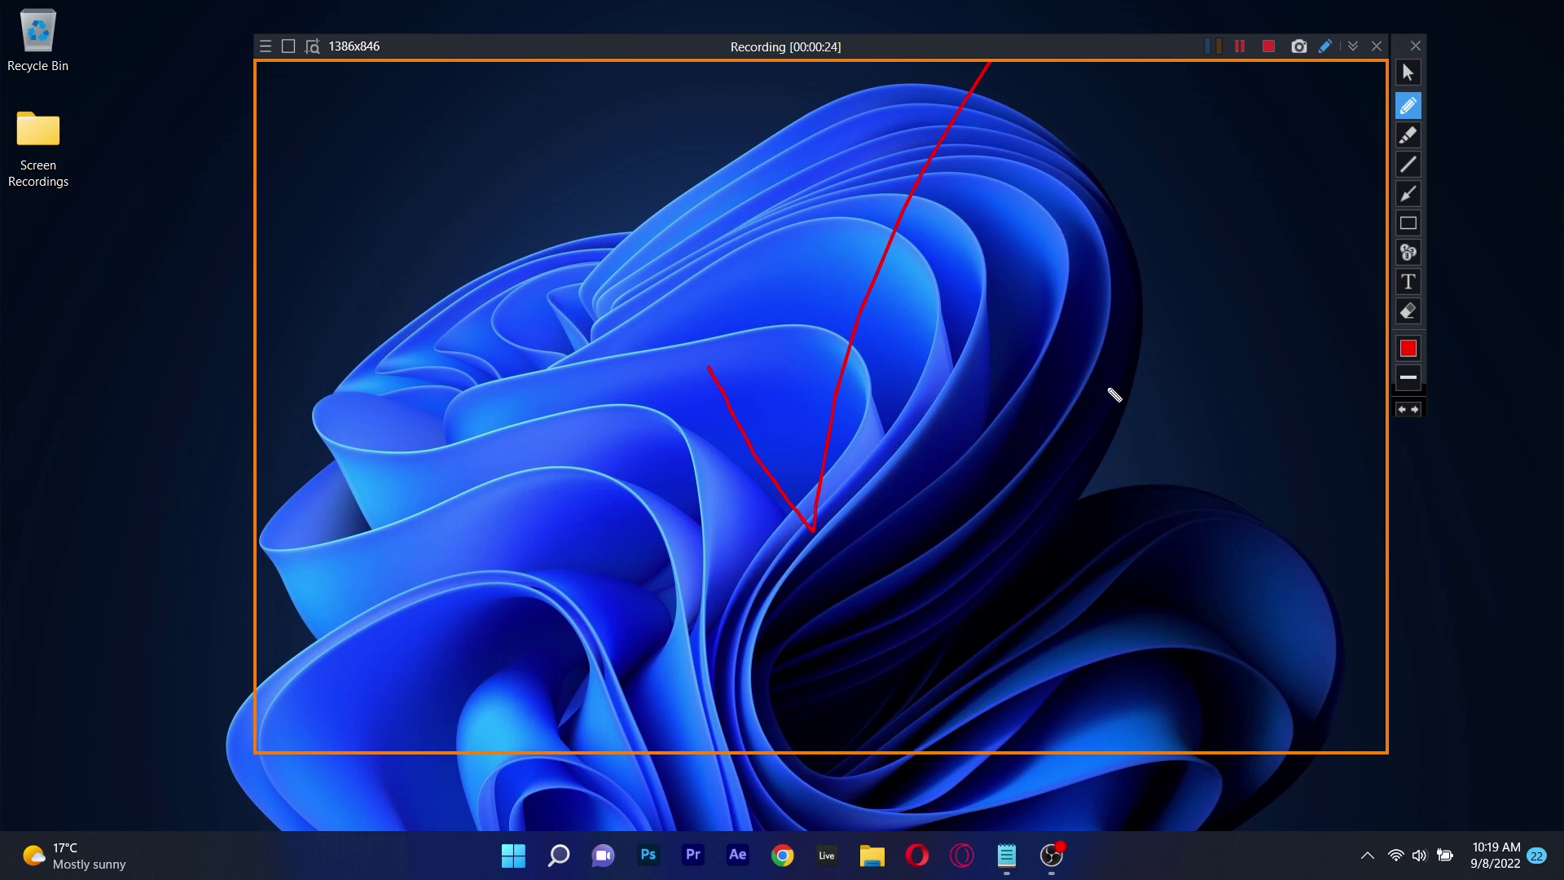
left_click(1241, 49)
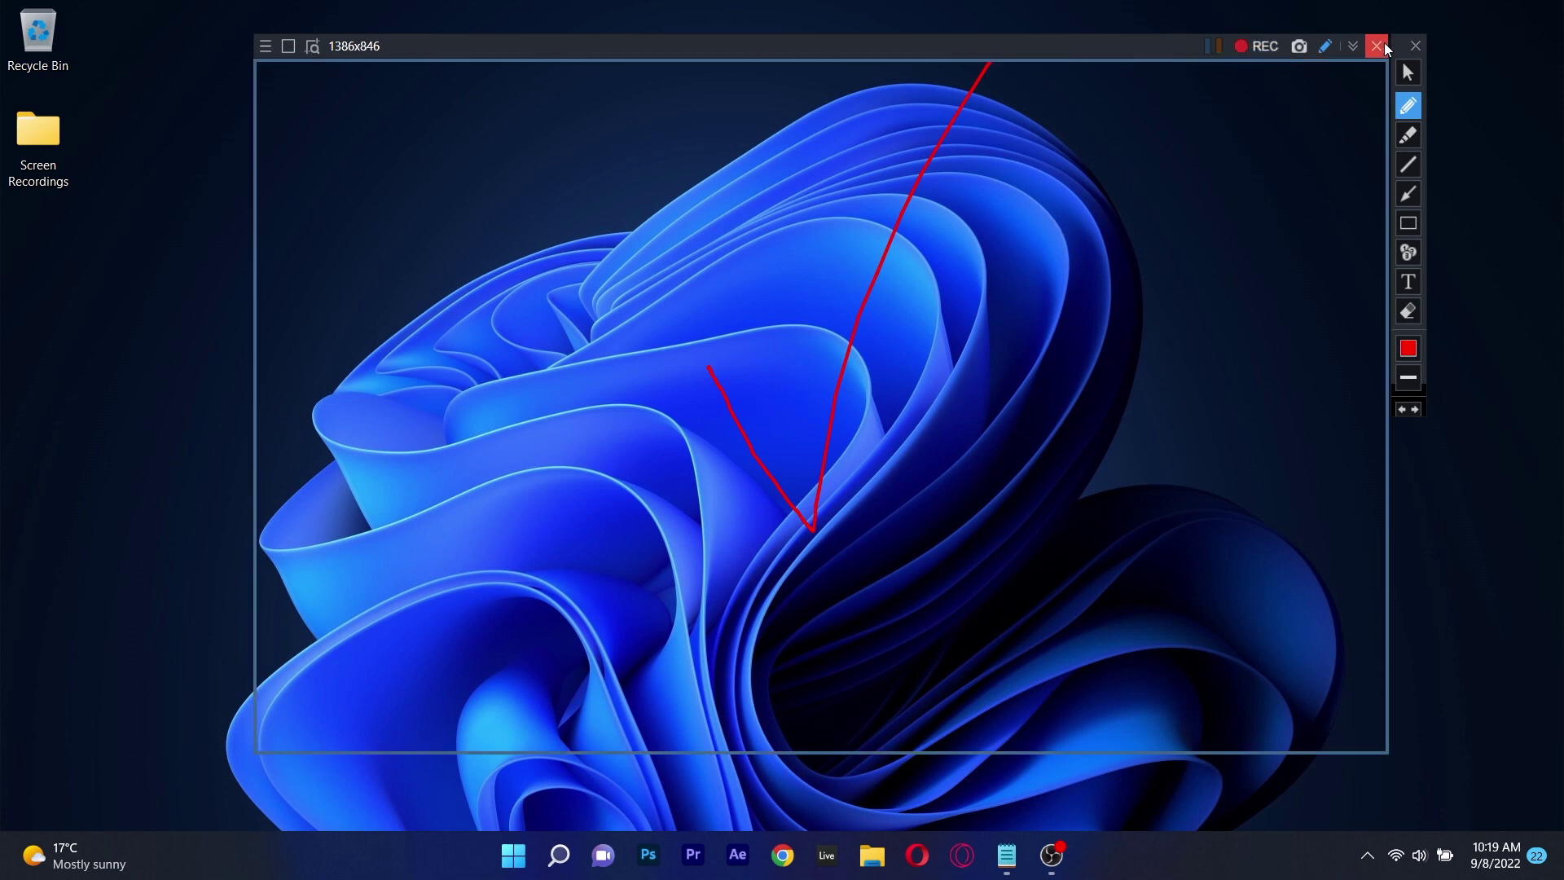
Close the capture frame and open the bandicam video from the Screen Recordings folder.
left_click(1376, 46)
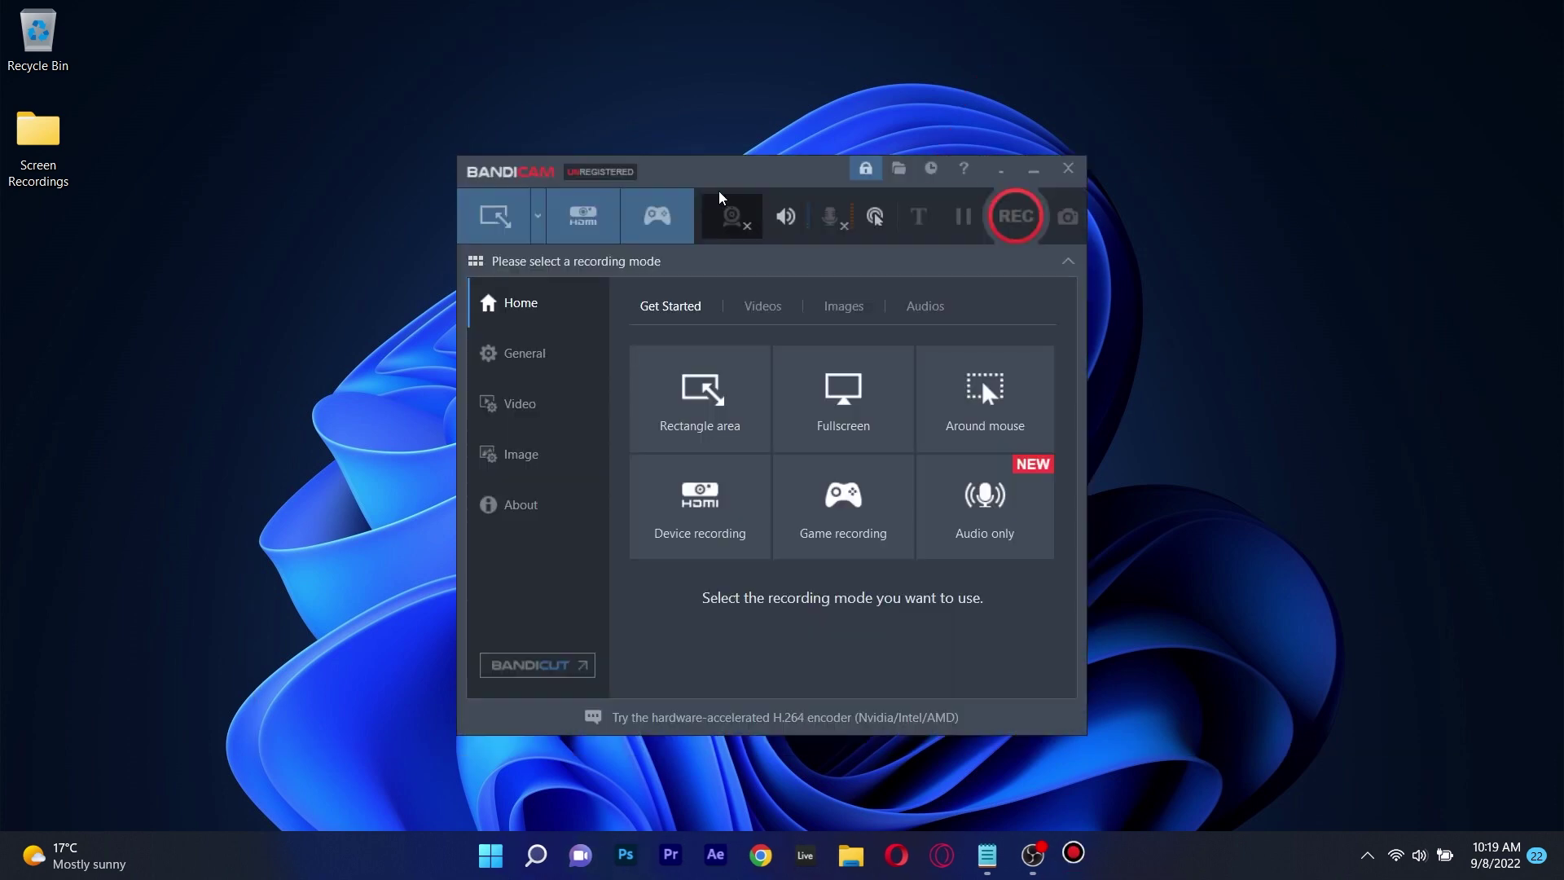
double_click(42, 145)
double_click(222, 217)
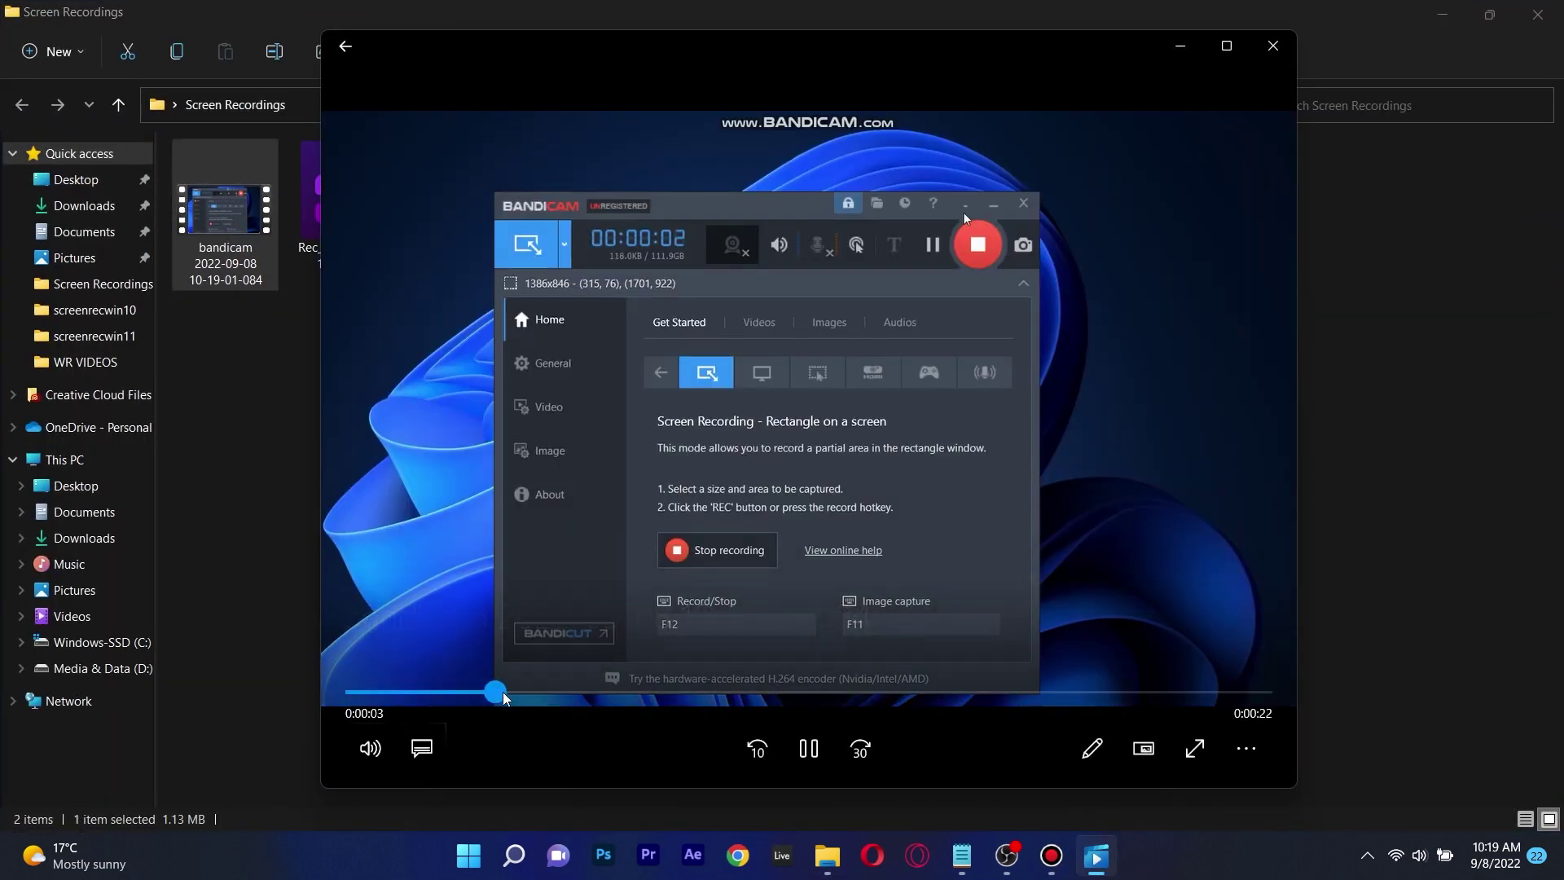
Seek through the video at about 0:10, 0:17, 0:20 and 0:15, then close Media Player.
left_click(725, 690)
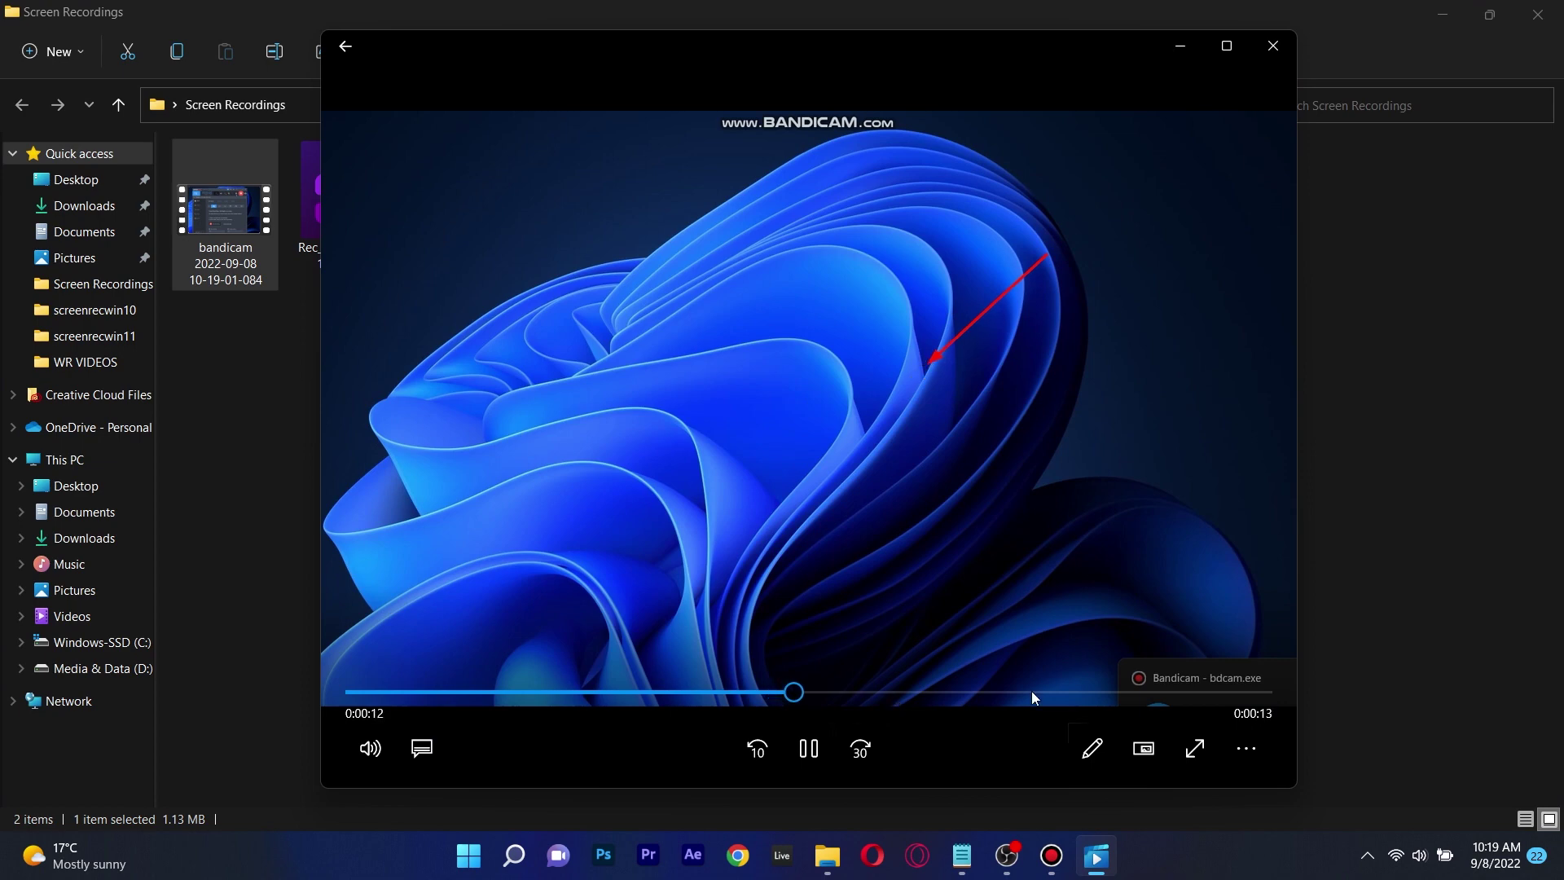
left_click(972, 692)
left_click(1073, 692)
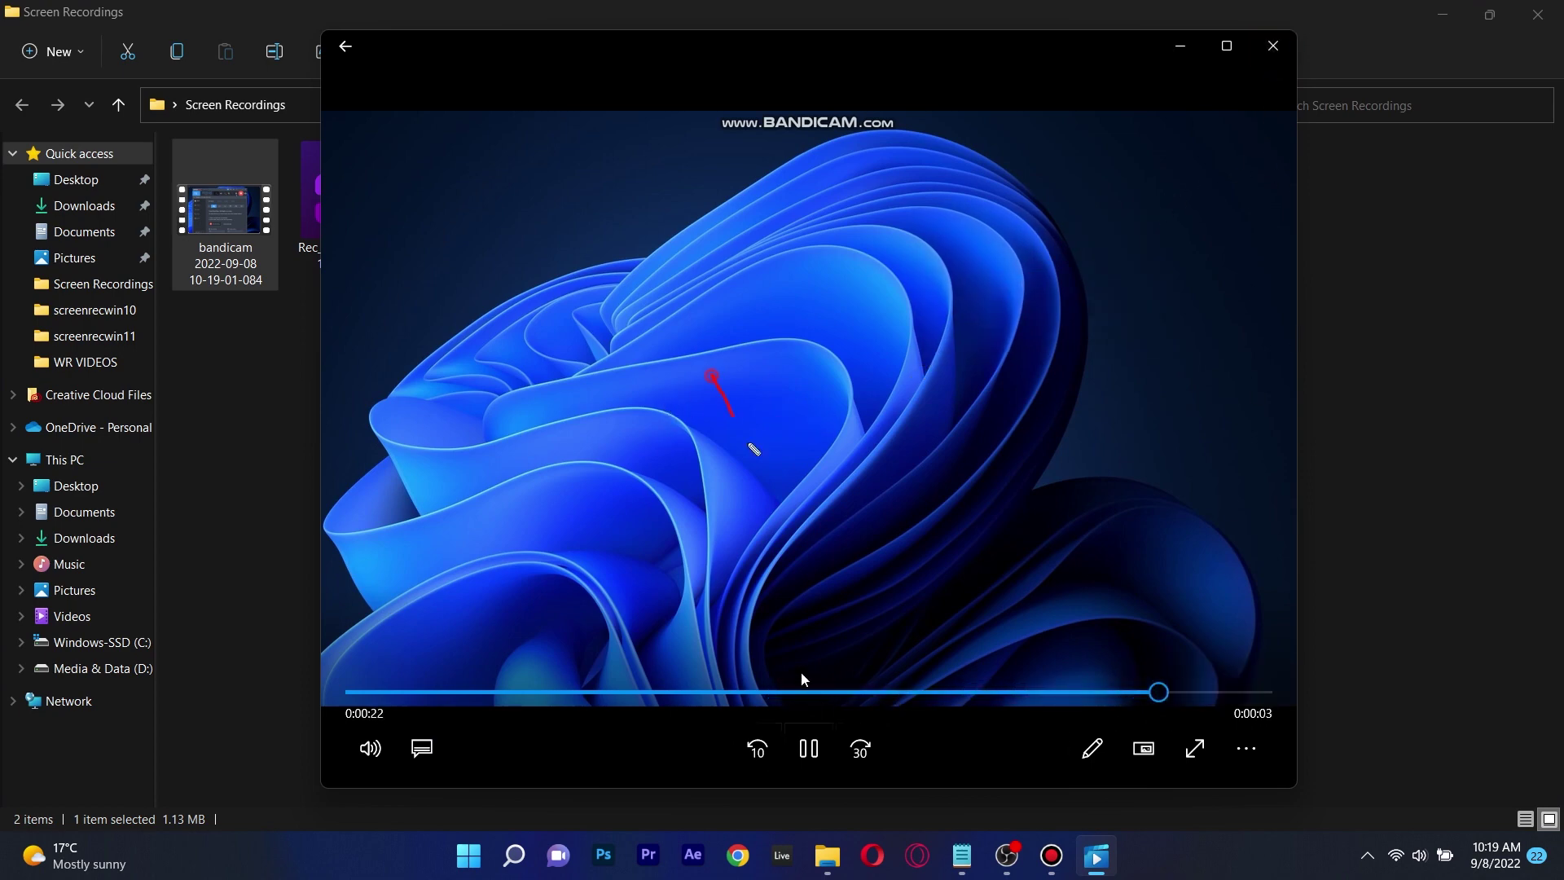
left_click(901, 692)
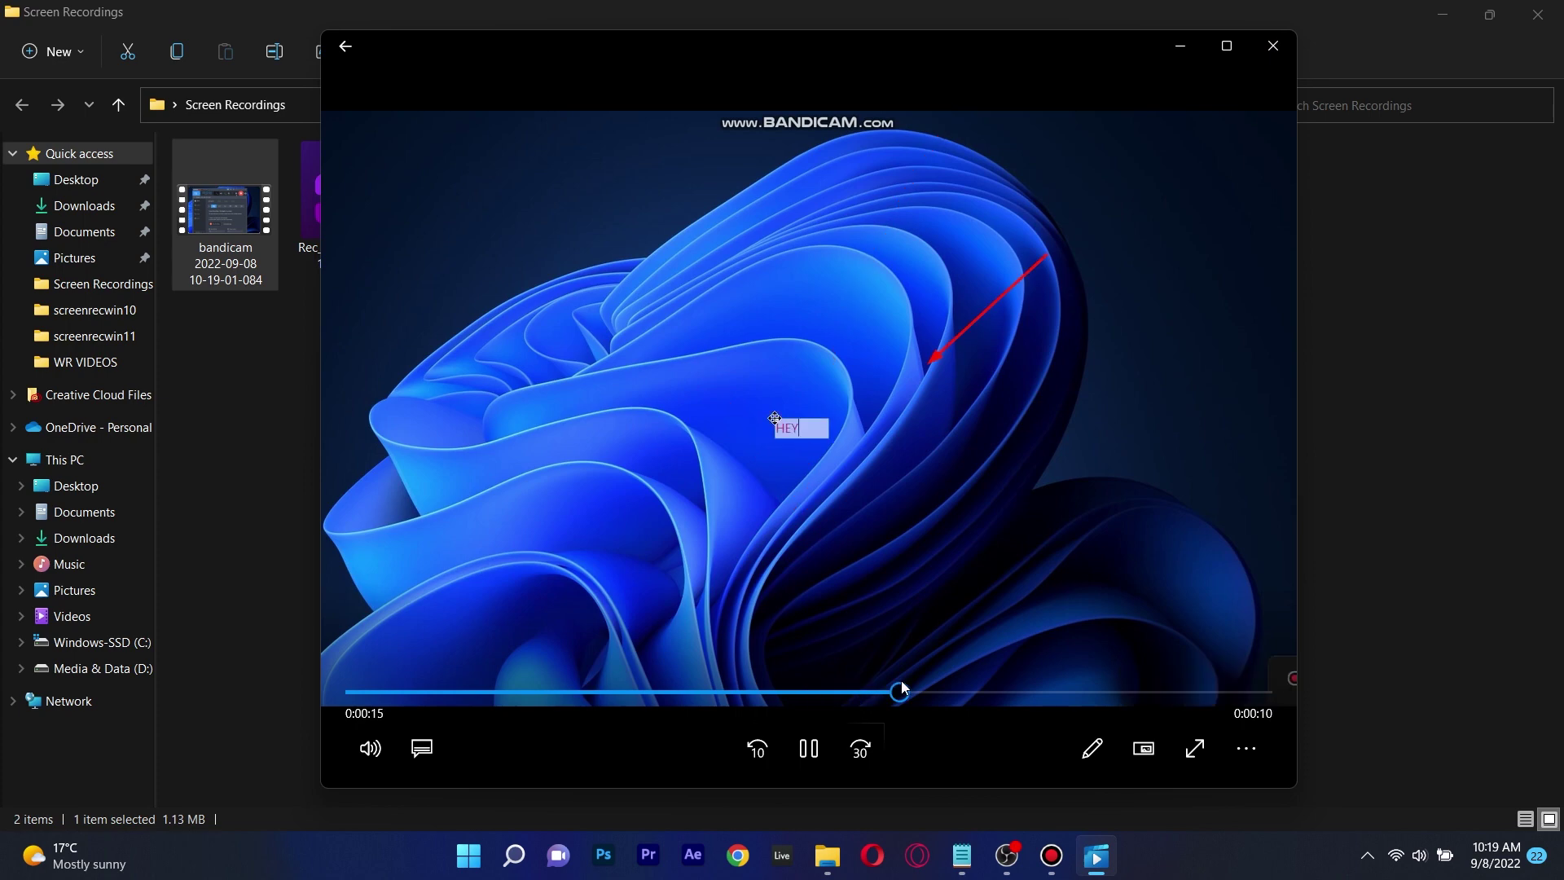
left_click(1272, 47)
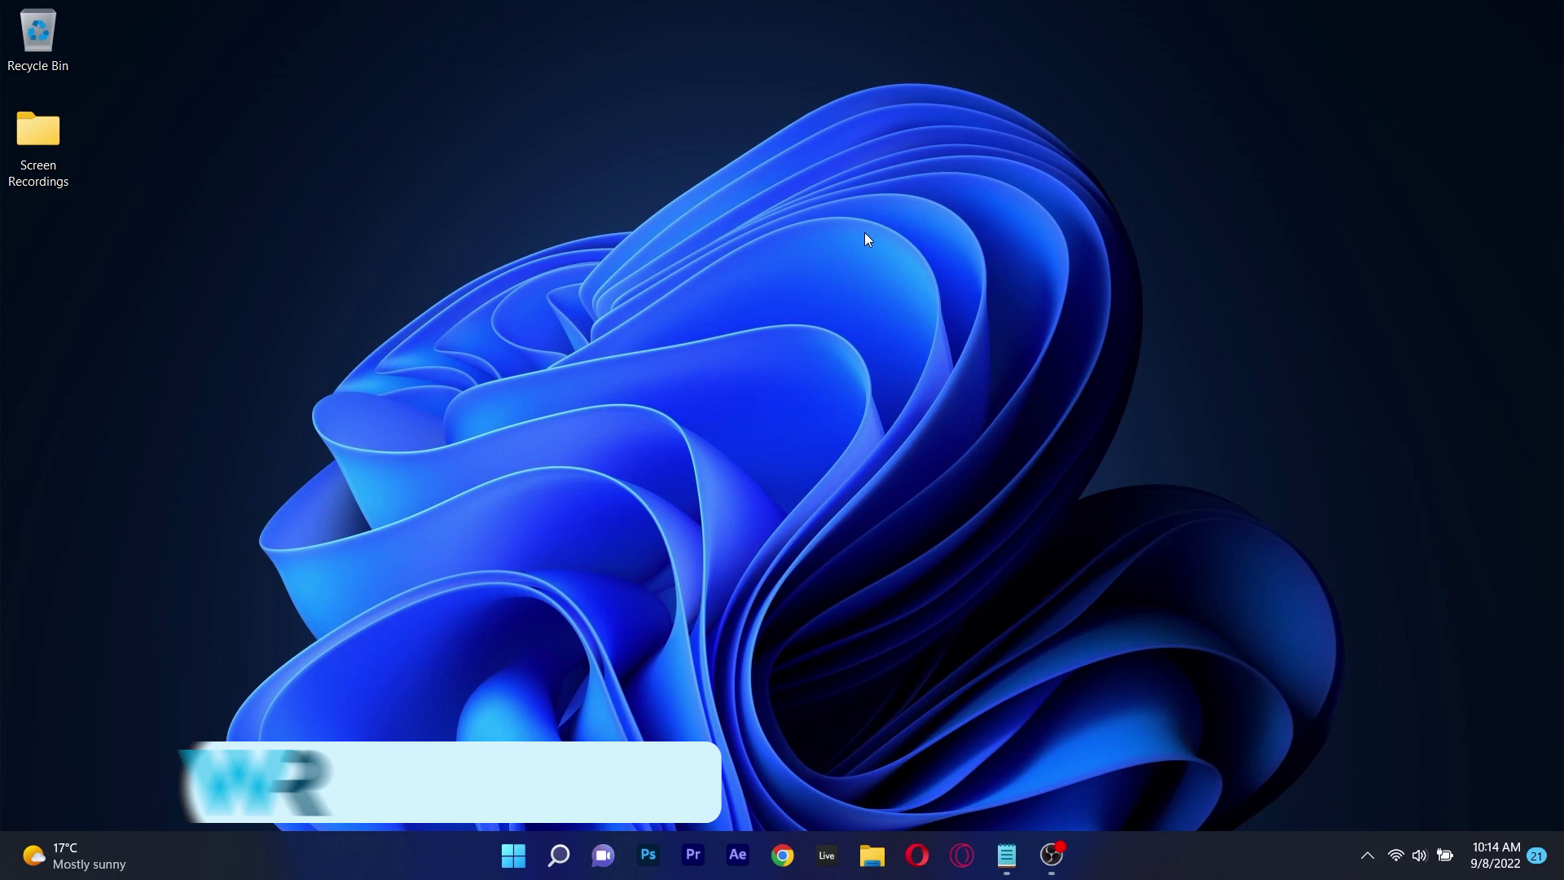
Choose ApowerREC's Custom region option and drag out a 1396 × 640 capture area over the desktop.
left_click(631, 373)
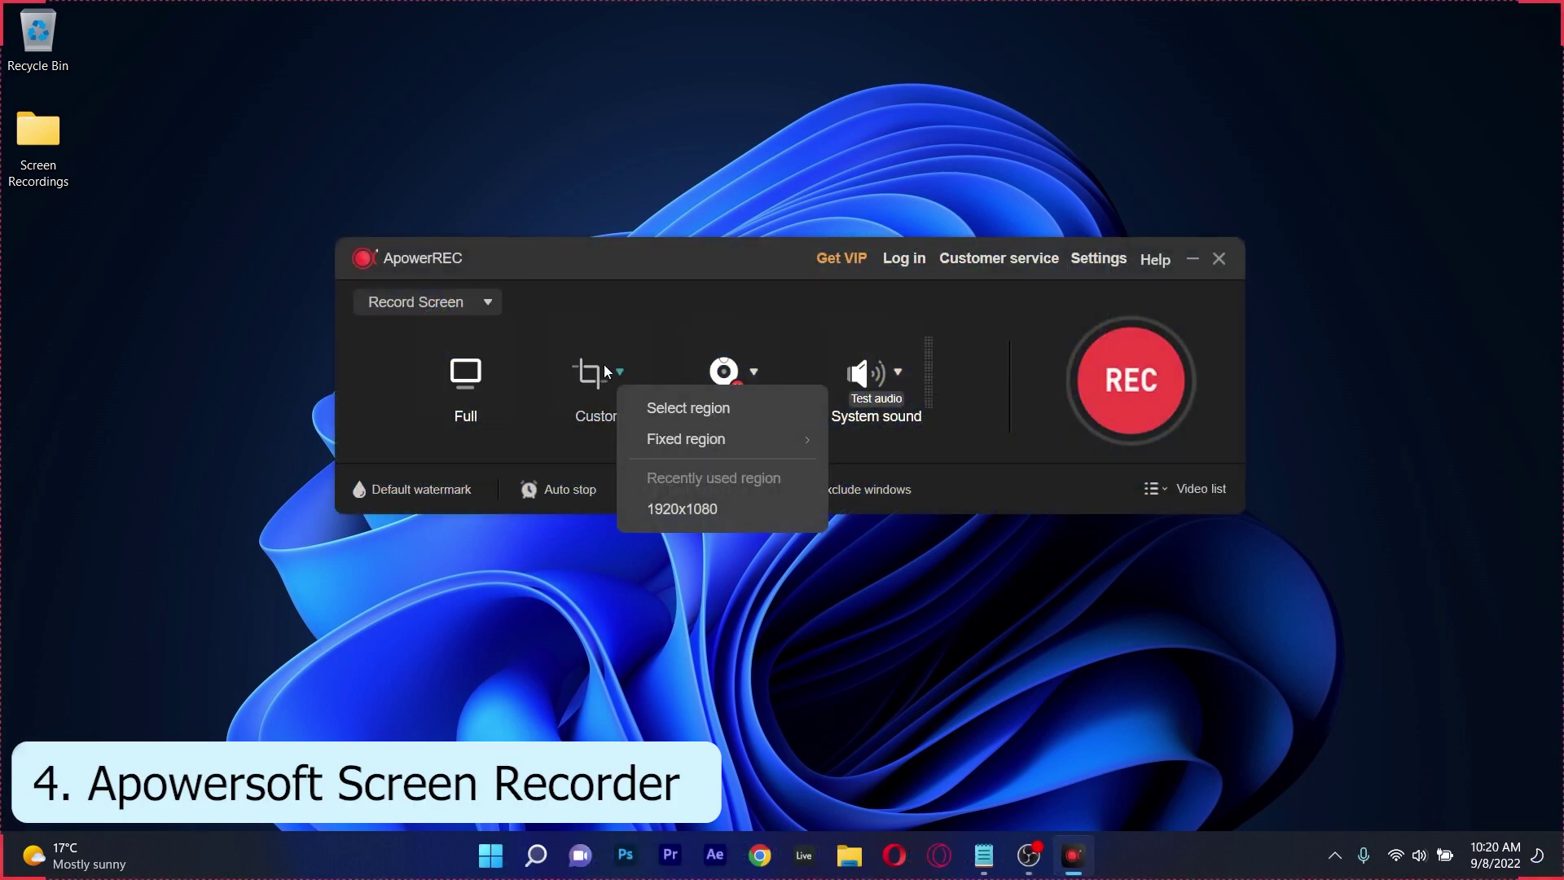
left_click(680, 408)
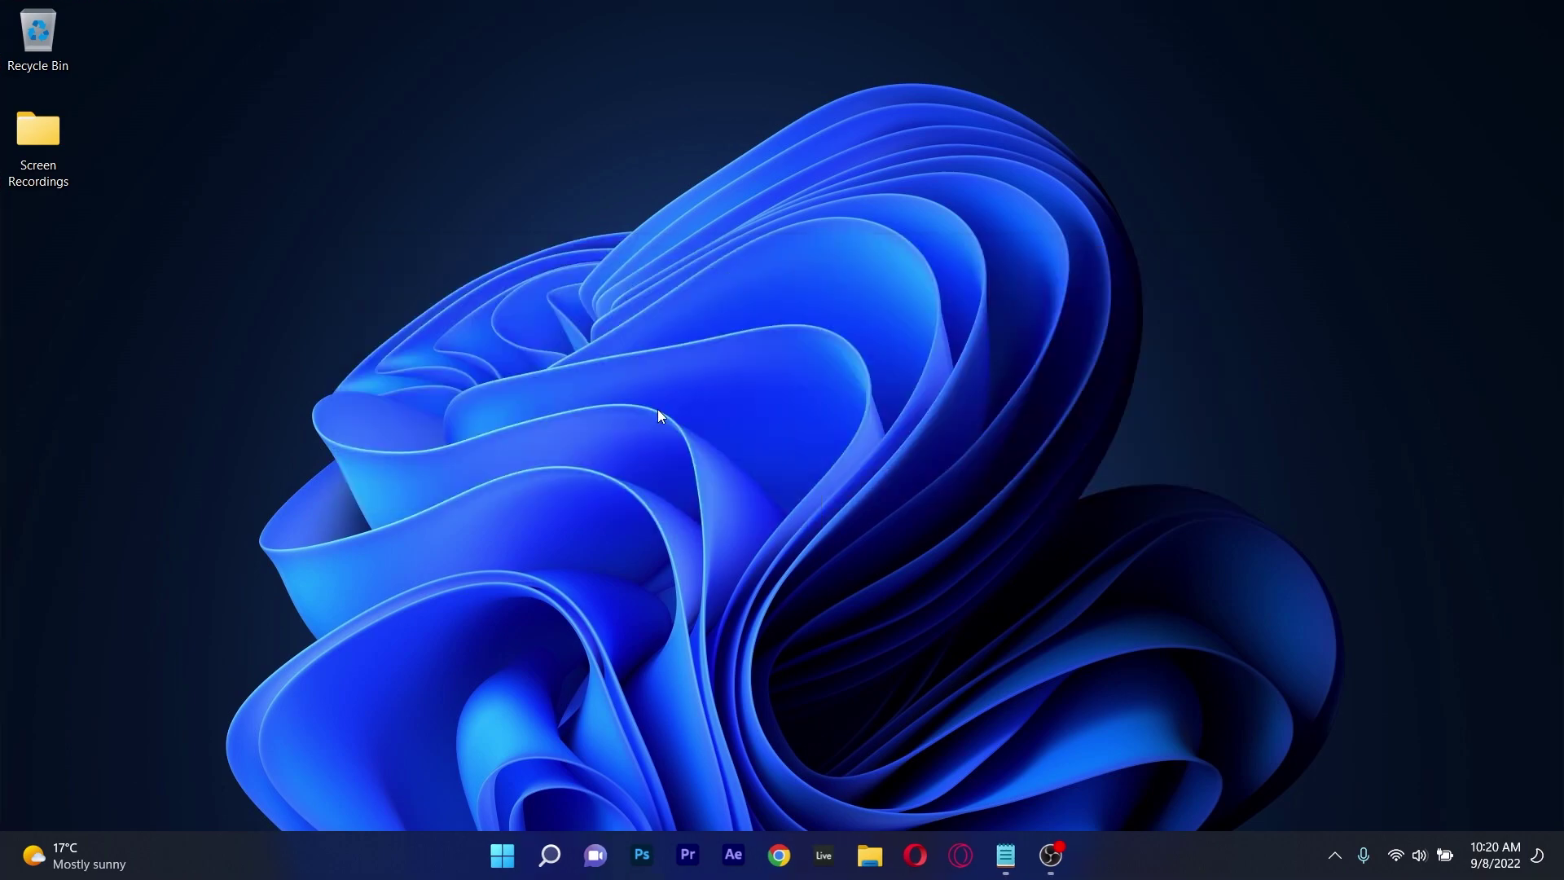
left_click_drag(242, 126, 1379, 648)
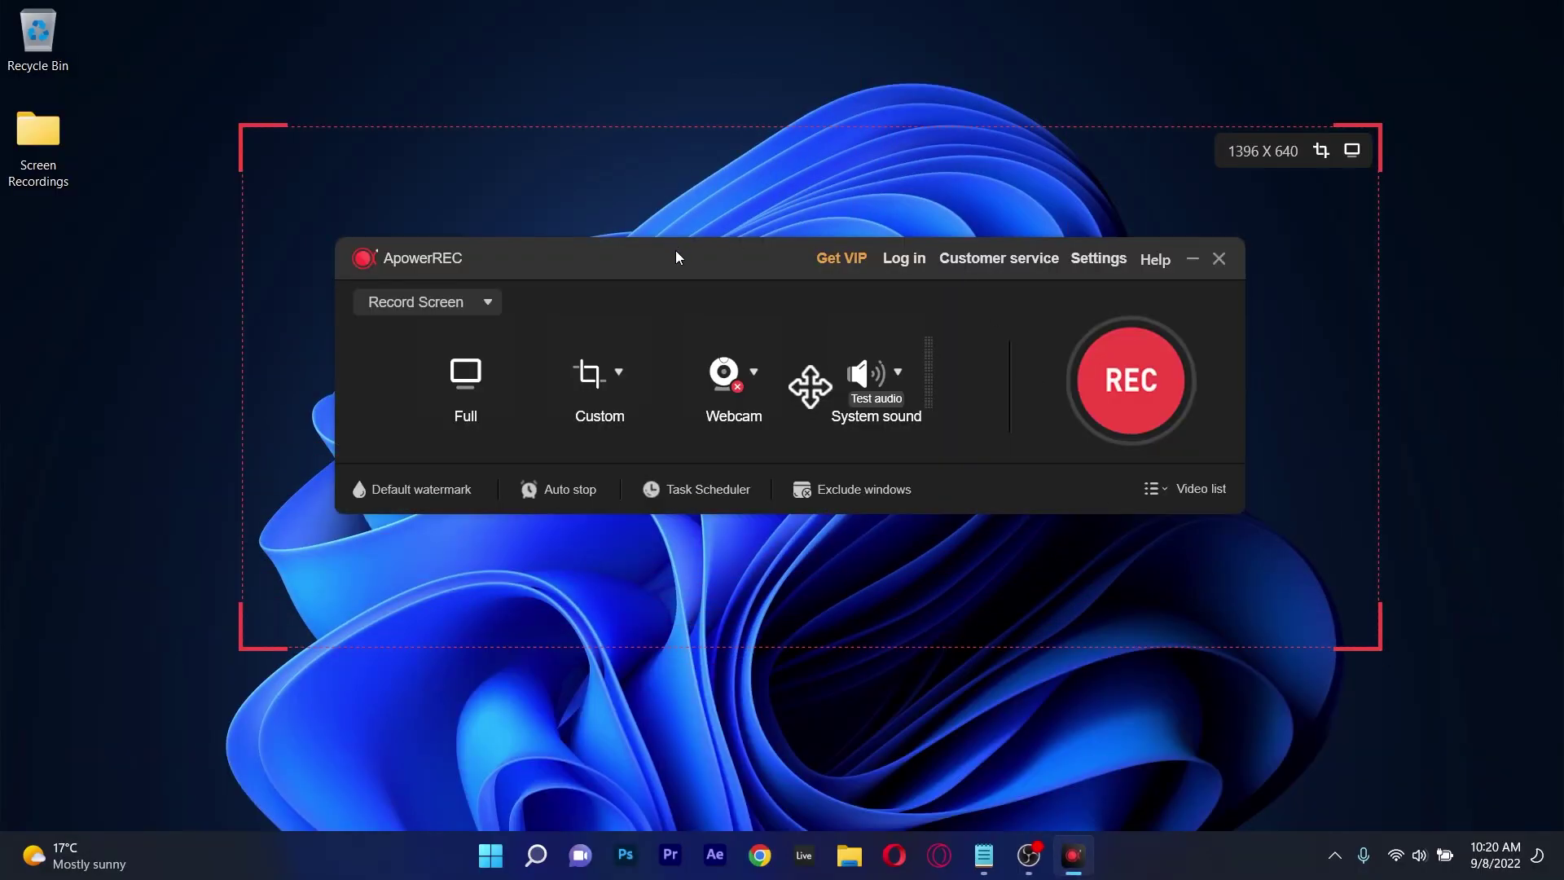
Redraw the ApowerREC capture region, start recording, and toggle the spotlight on and off with F4.
left_click(732, 286)
left_click_drag(242, 126, 1379, 648)
left_click(1123, 379)
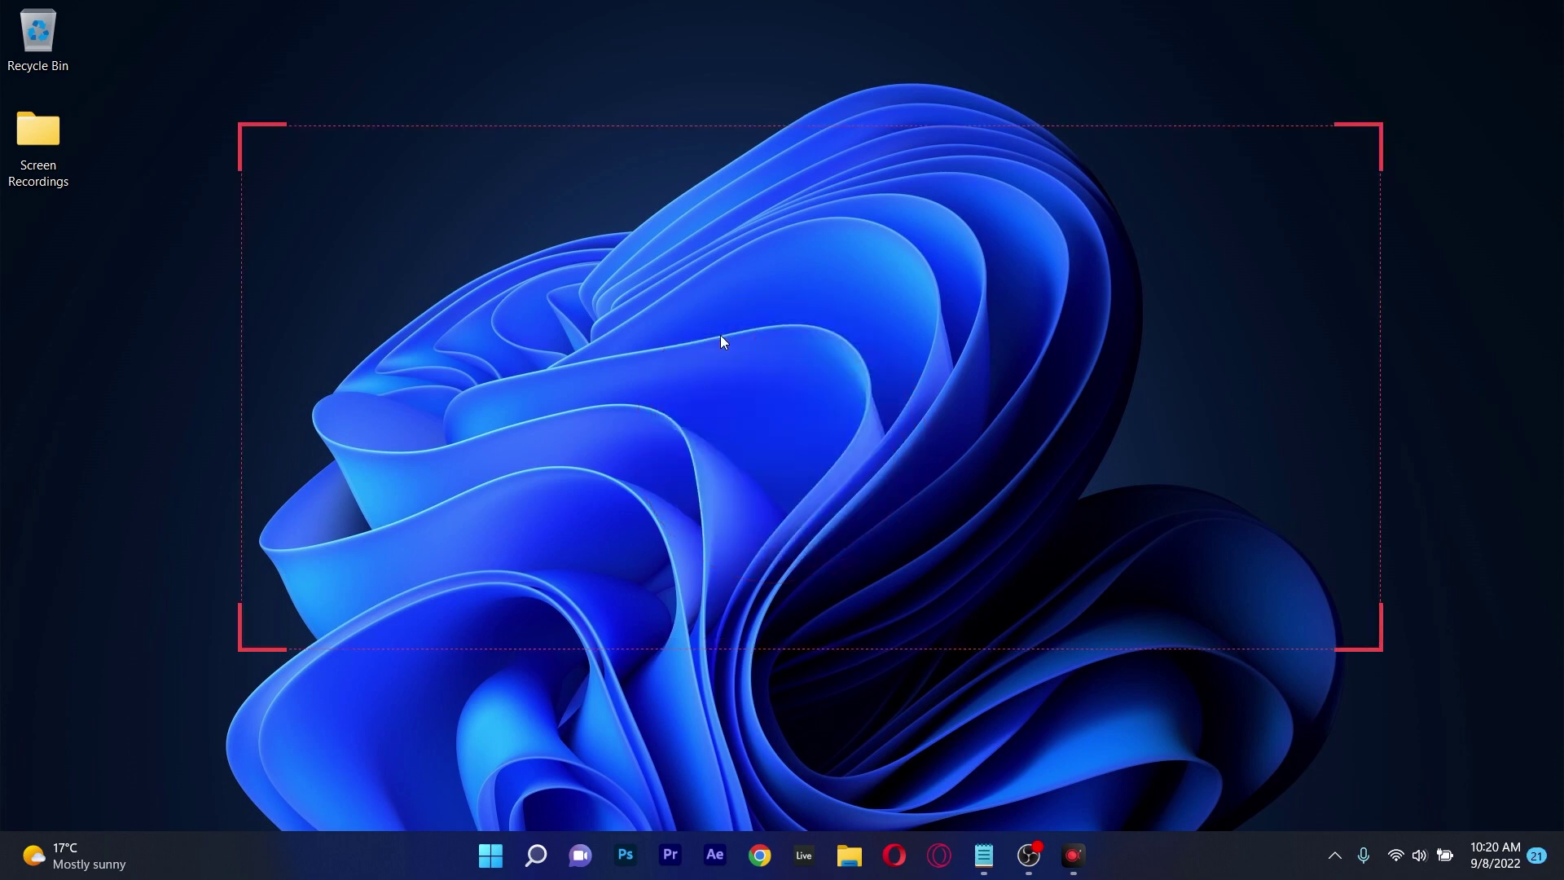
key("F4")
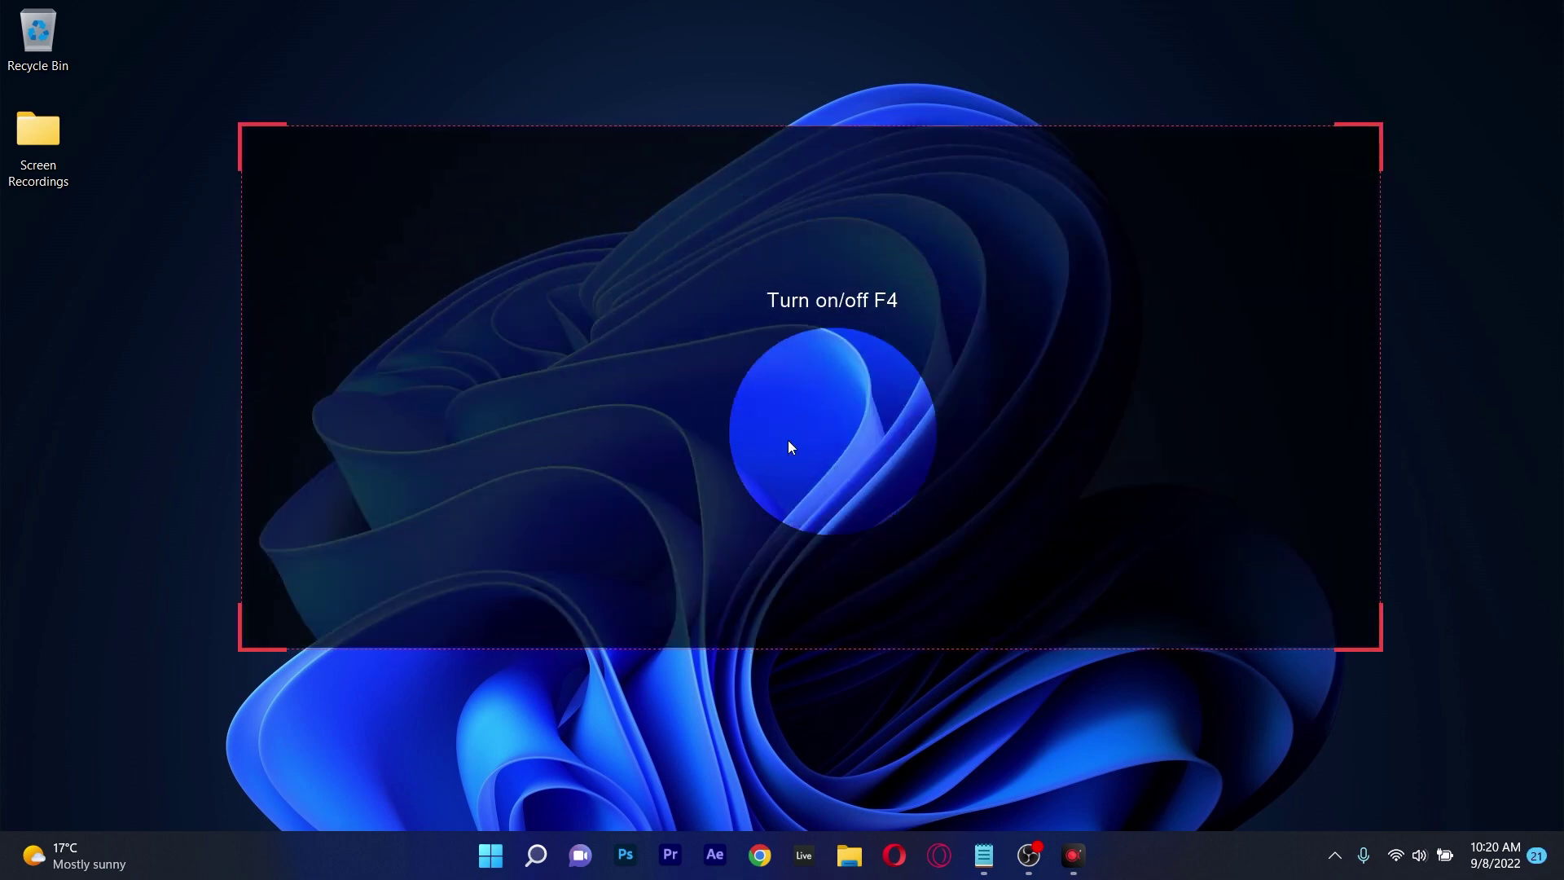
key("F4")
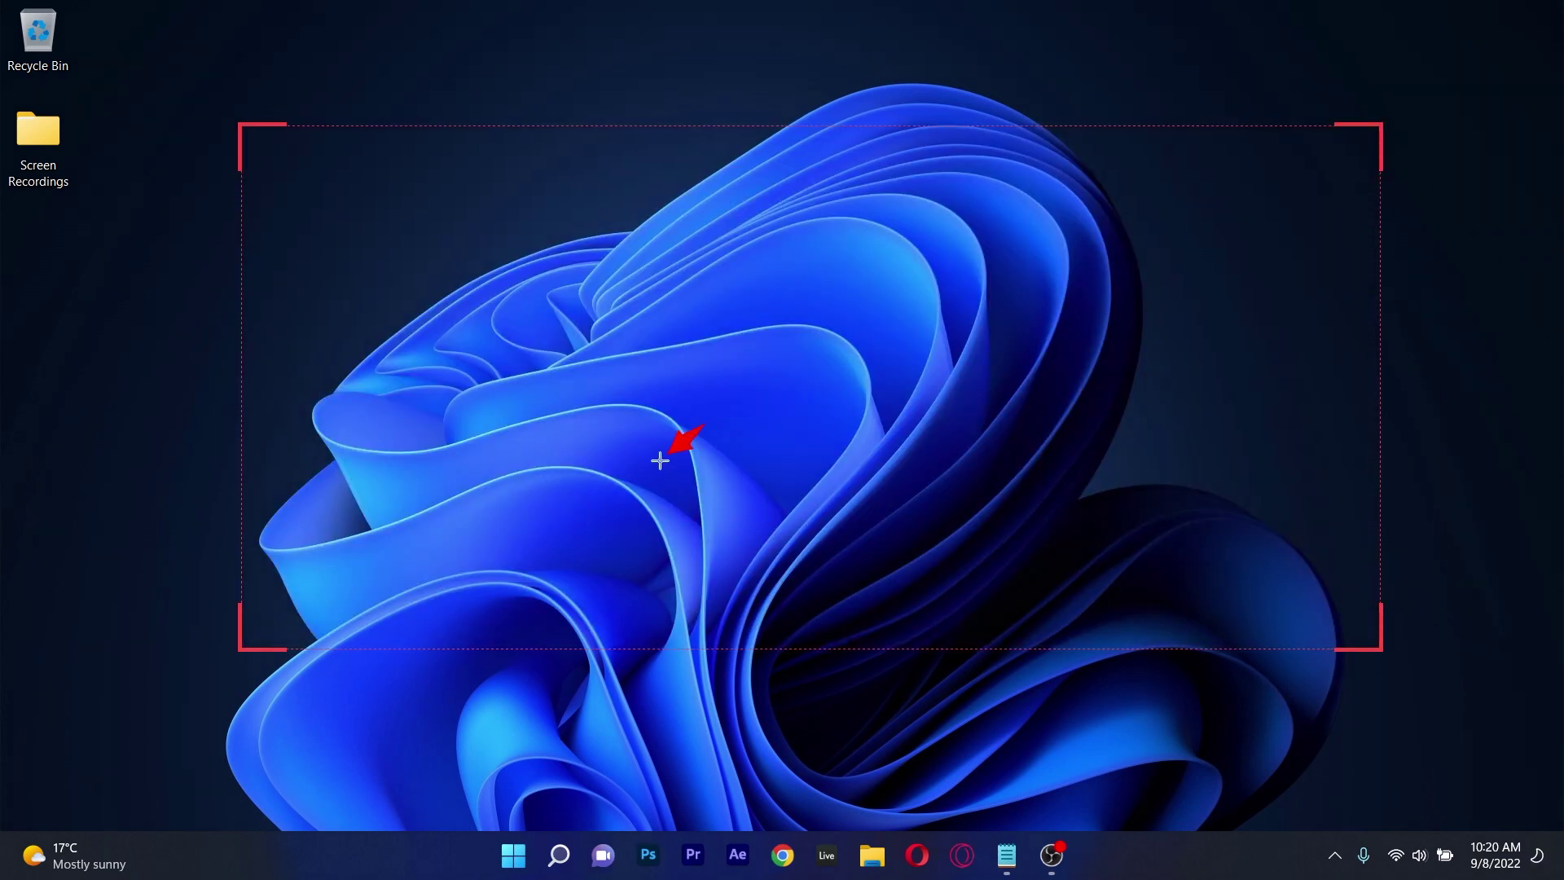
Annotate the recording with a red arrow, the label 'HEY!' and a red freehand curve.
mouse_move(711, 419)
left_mouse_down()
mouse_move(936, 339)
mouse_move(794, 379)
left_mouse_up()
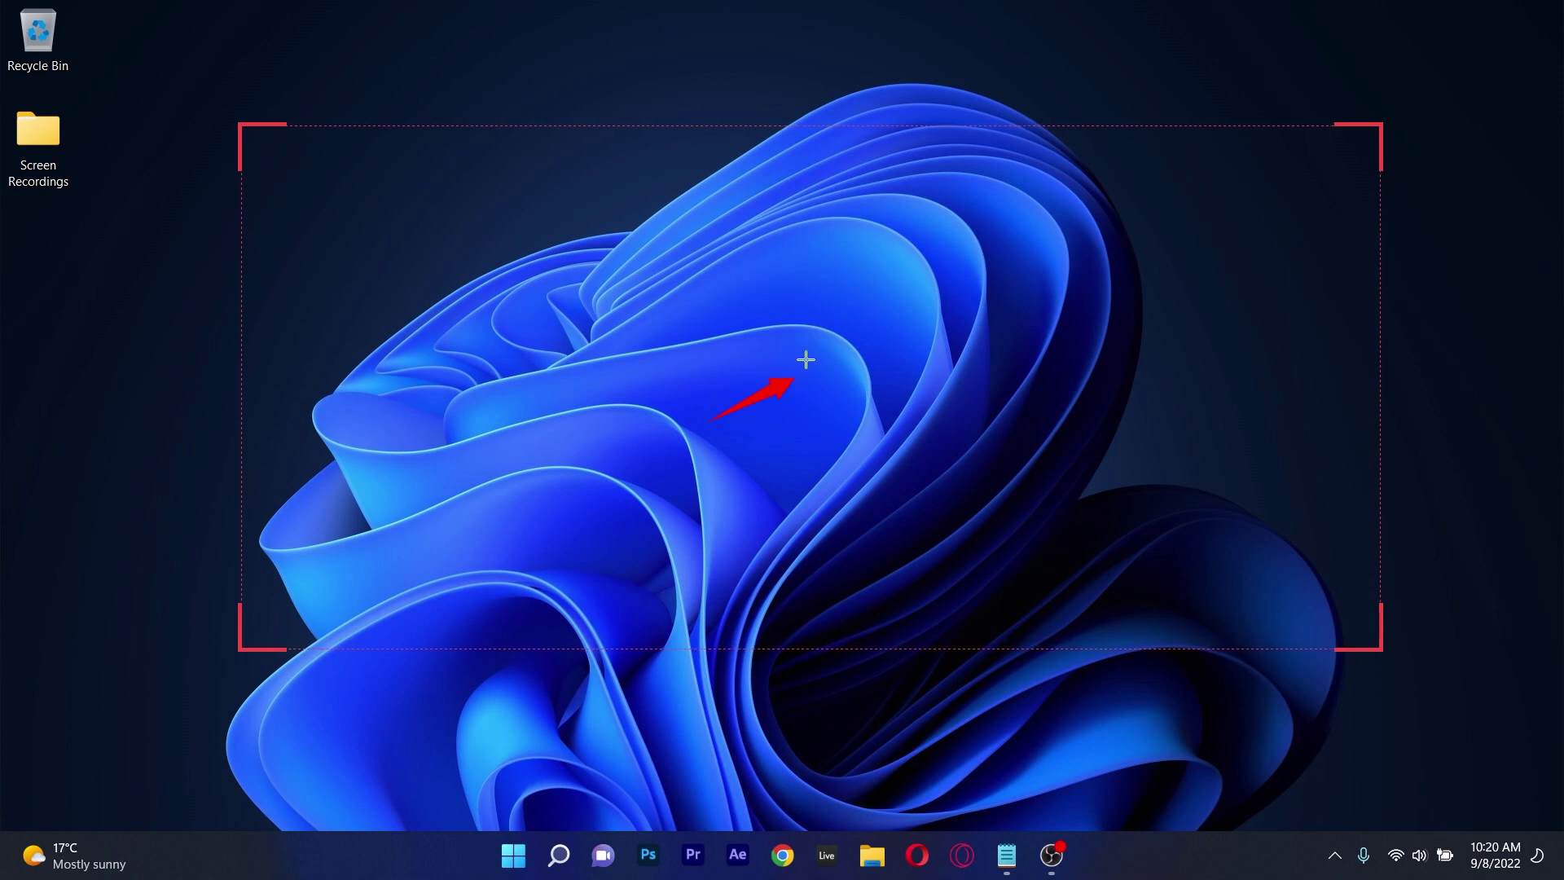
left_click(845, 383)
type("HEY!")
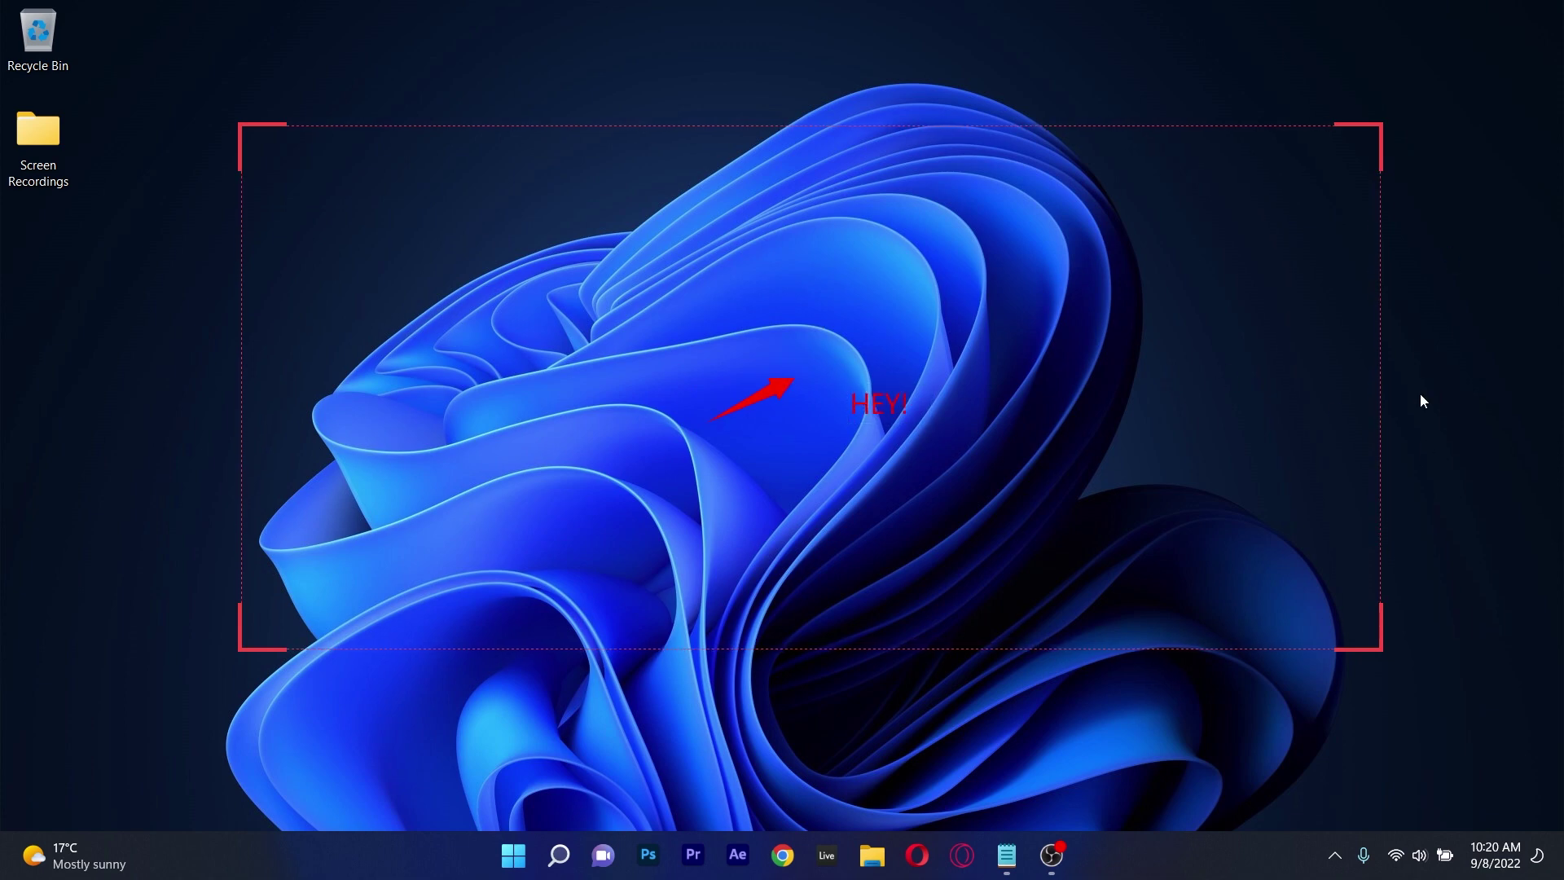
left_click_drag(594, 417, 1051, 306)
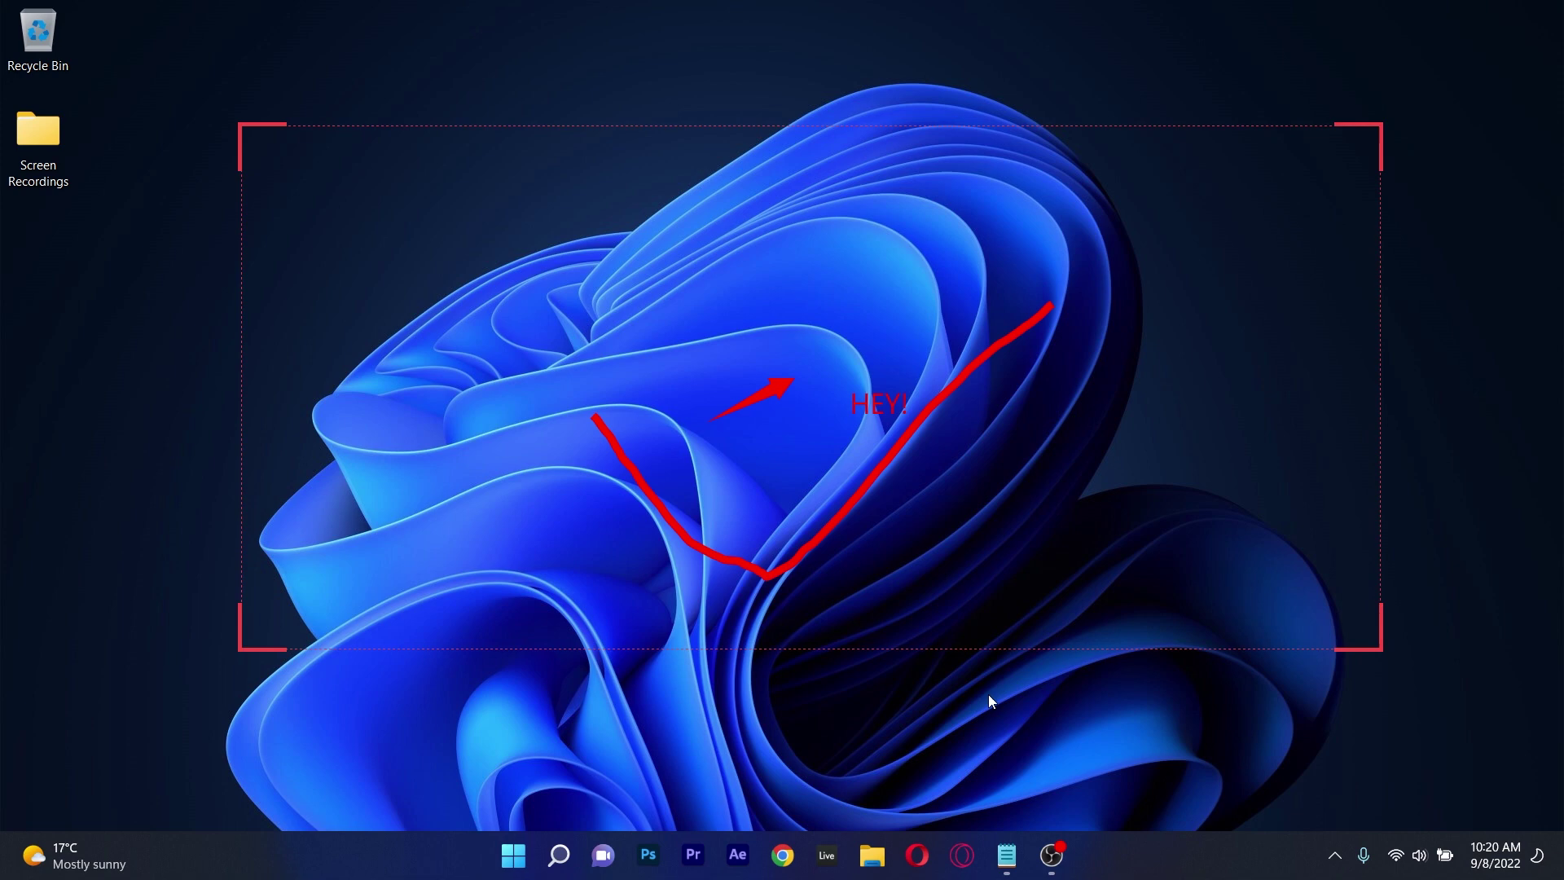
Stop recording and play the saved clip, seeking ahead to about 0:09, 0:14 and beyond.
left_click(965, 694)
left_click(253, 702)
left_click(496, 646)
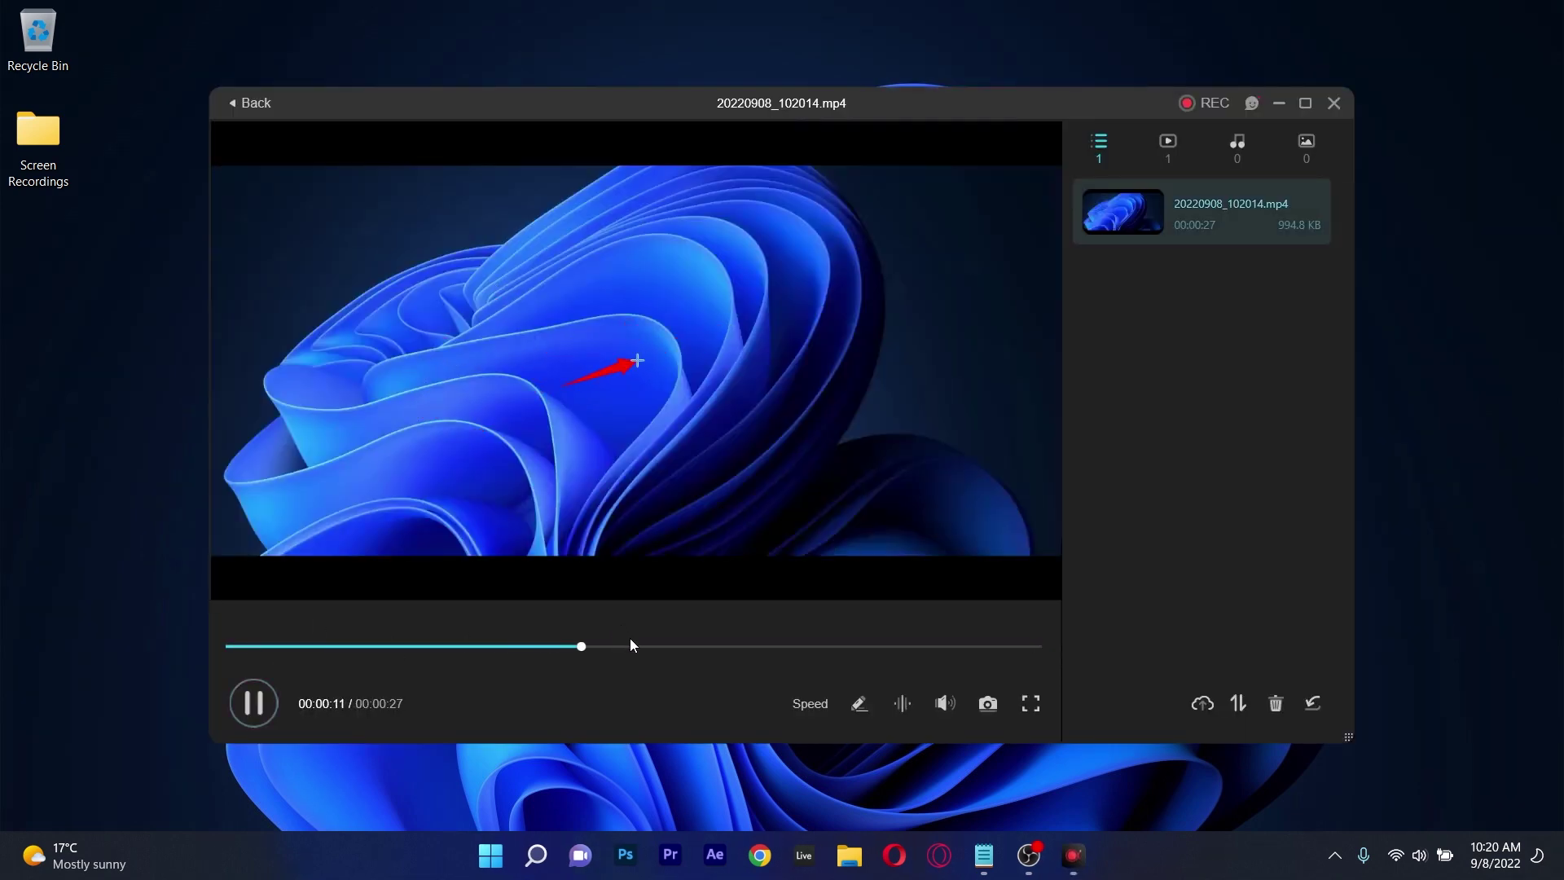
left_click(675, 647)
left_click(756, 646)
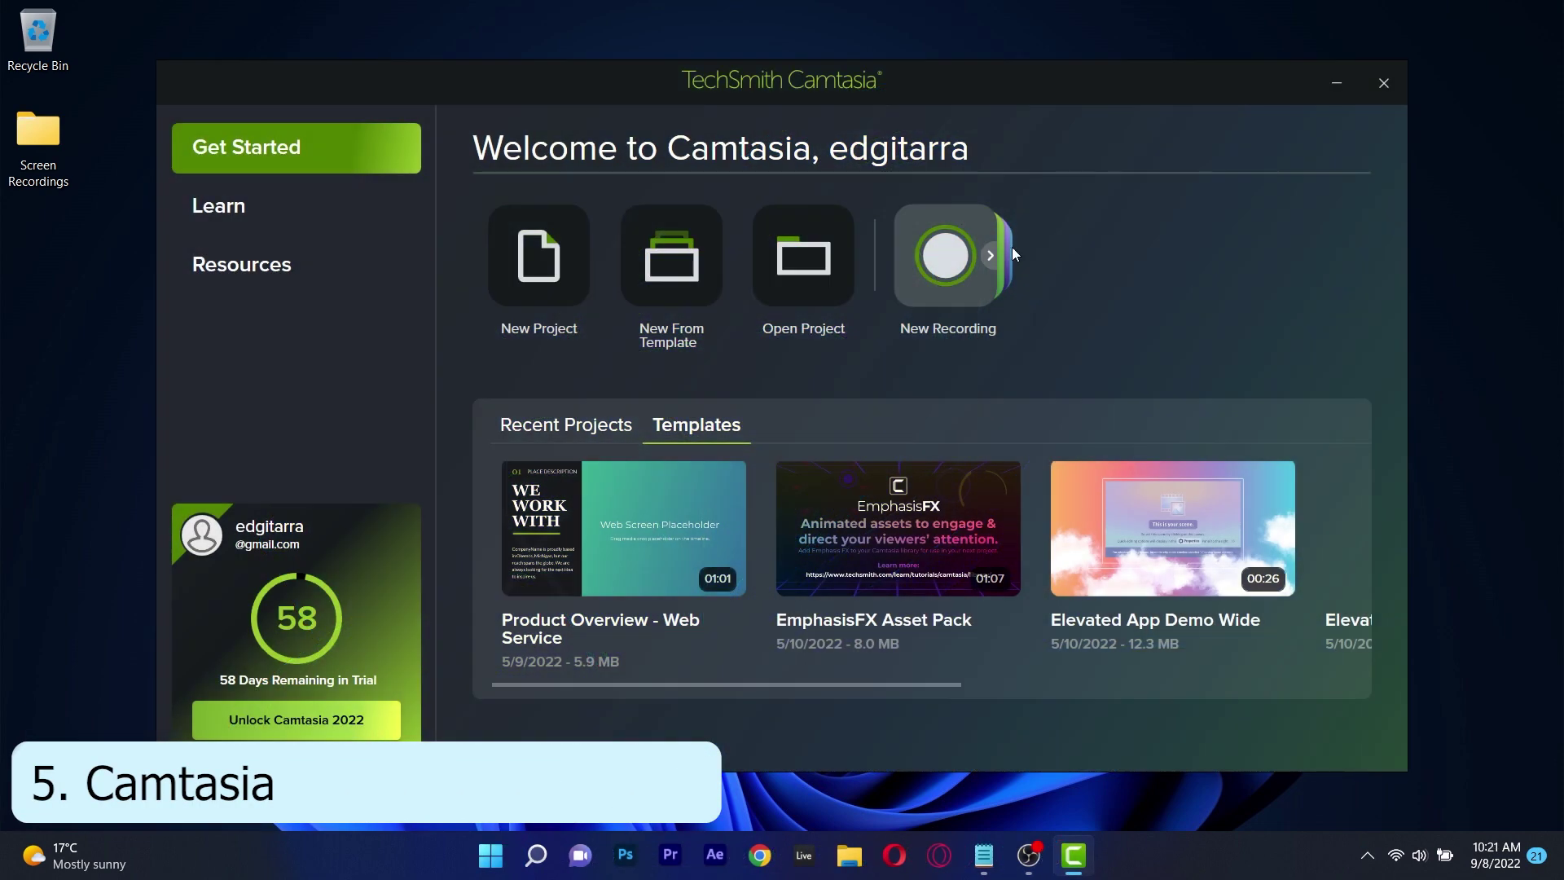
Launch a New Camtasia Video Recording, extend the region to the top-left corner, and start recording.
left_click(990, 261)
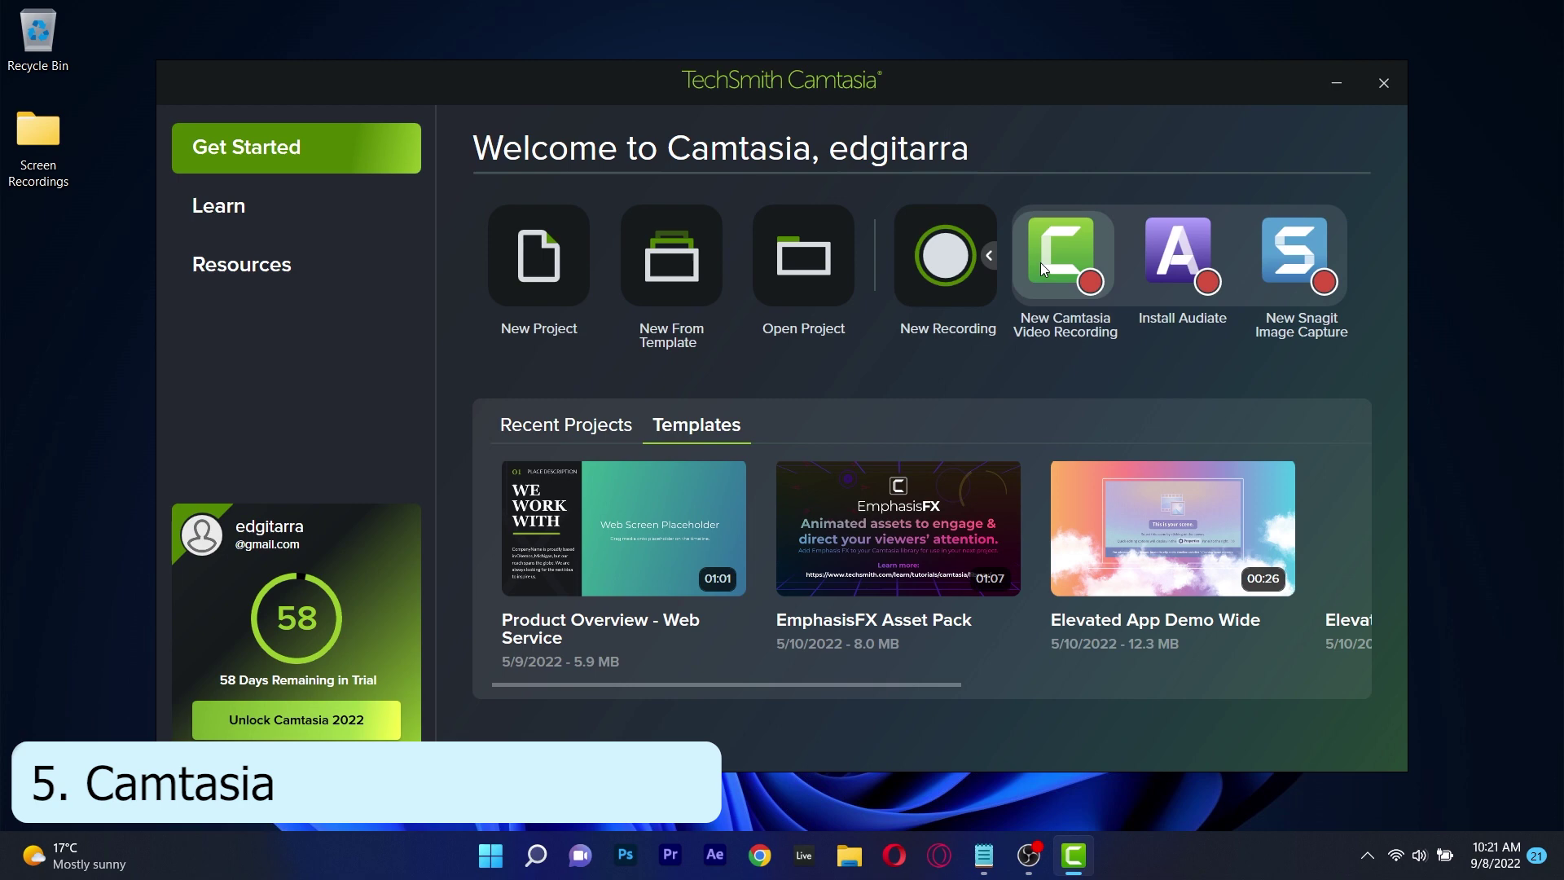
left_click(1041, 261)
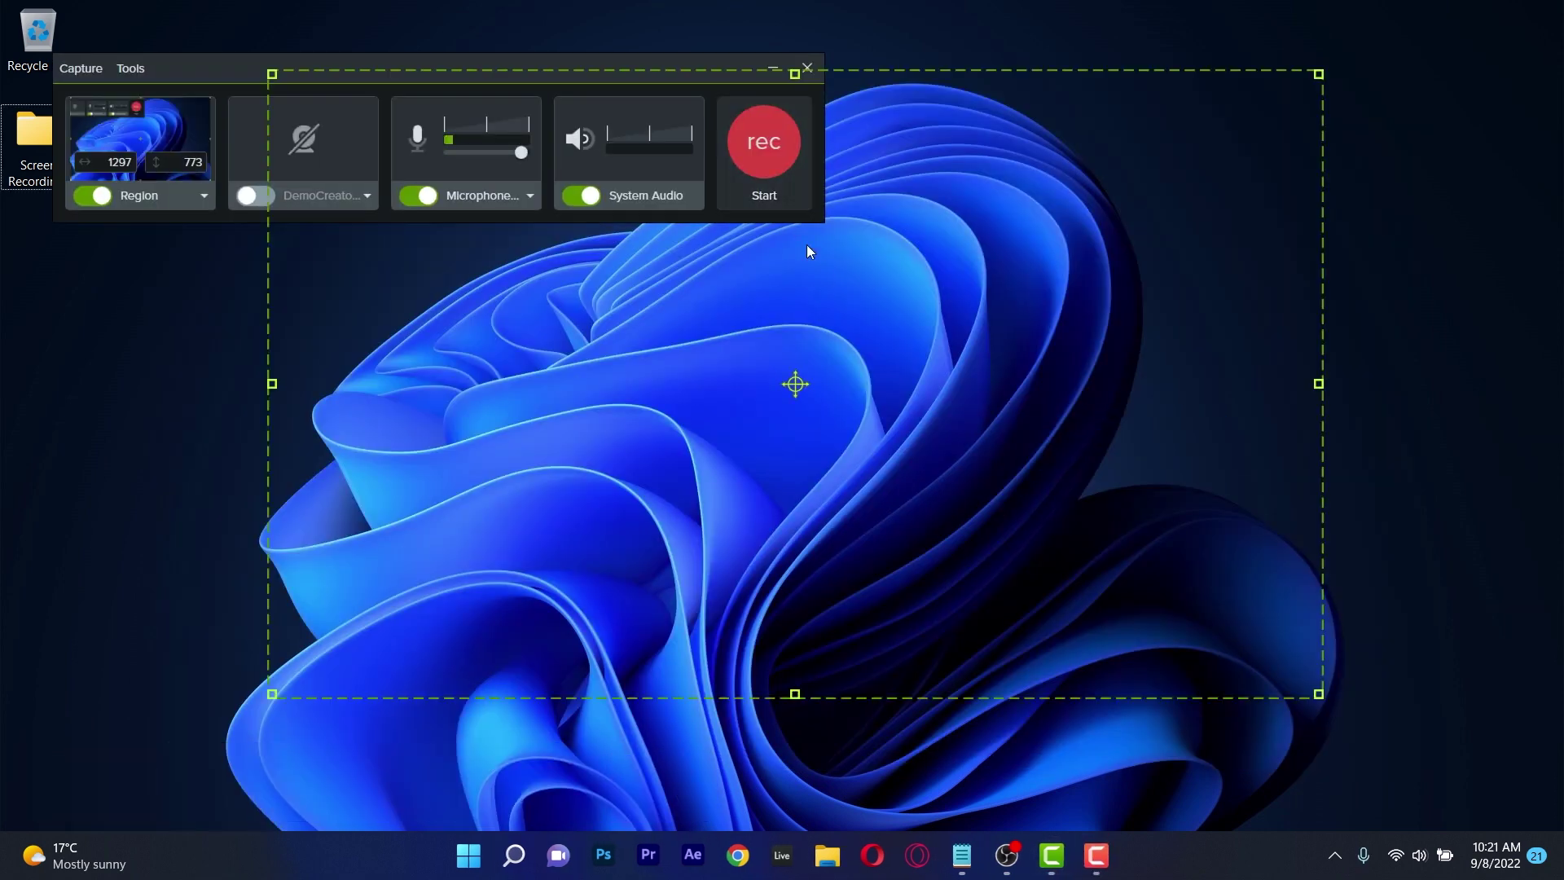
left_click_drag(207, 71, 649, 172)
left_click_drag(277, 85, 5, 4)
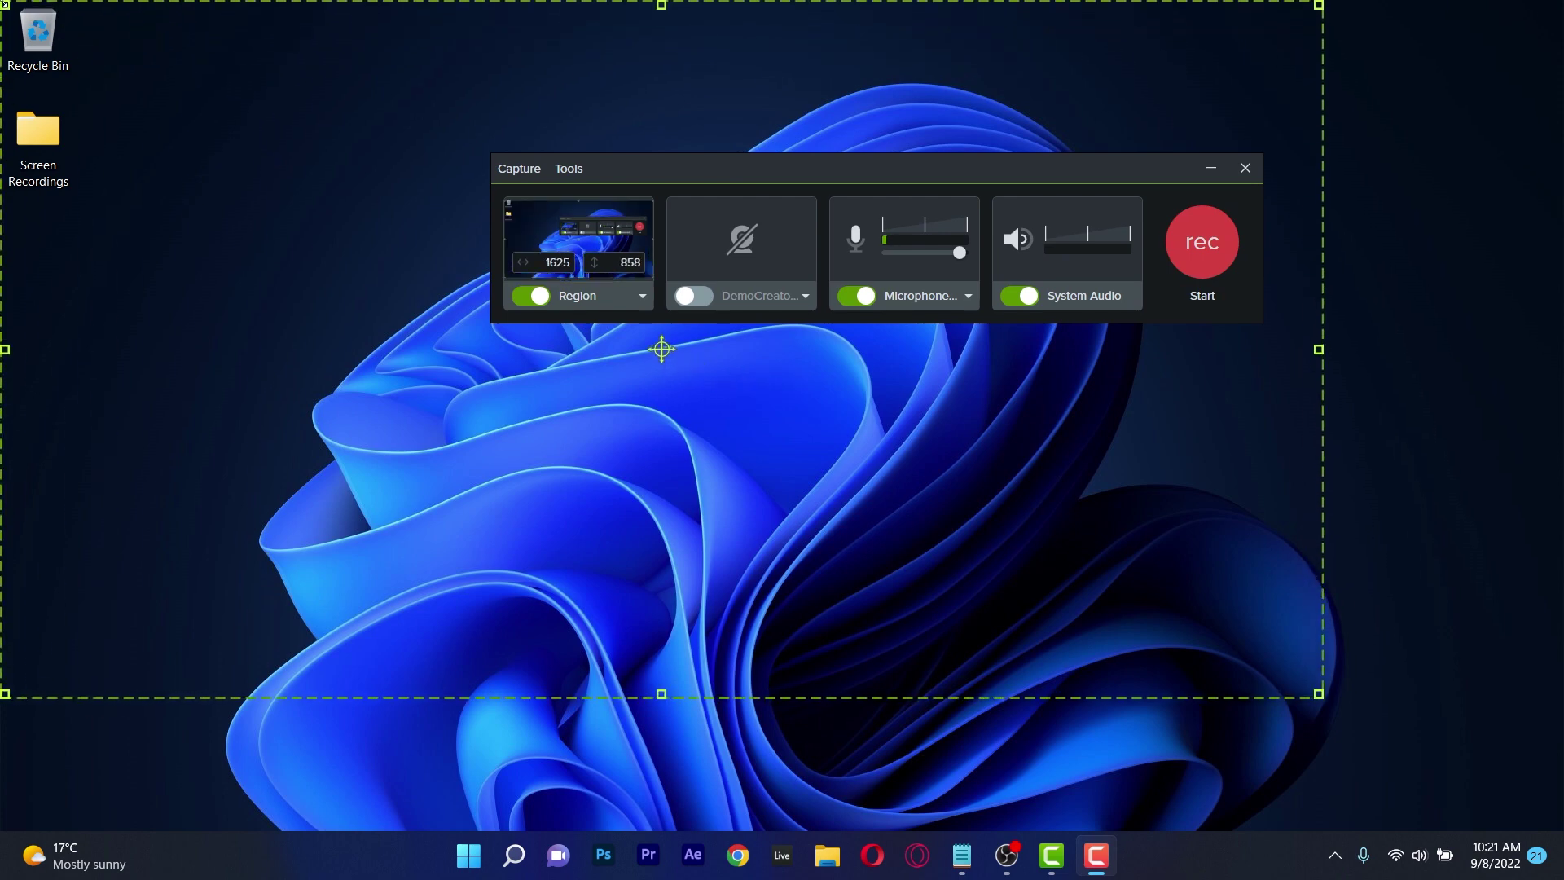
left_click_drag(933, 171, 963, 57)
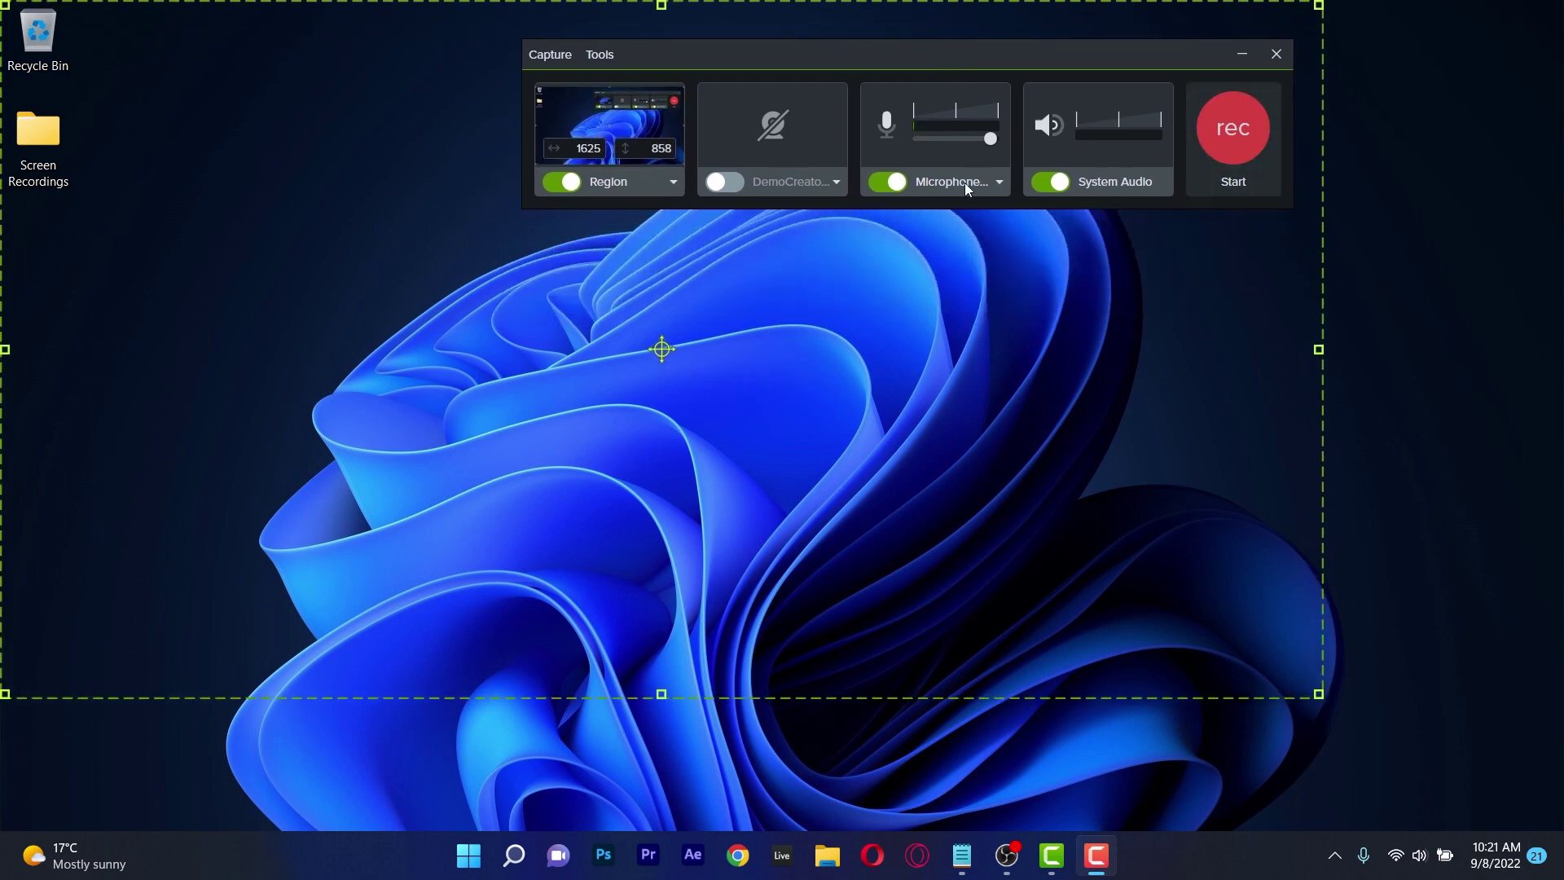
left_click(1234, 128)
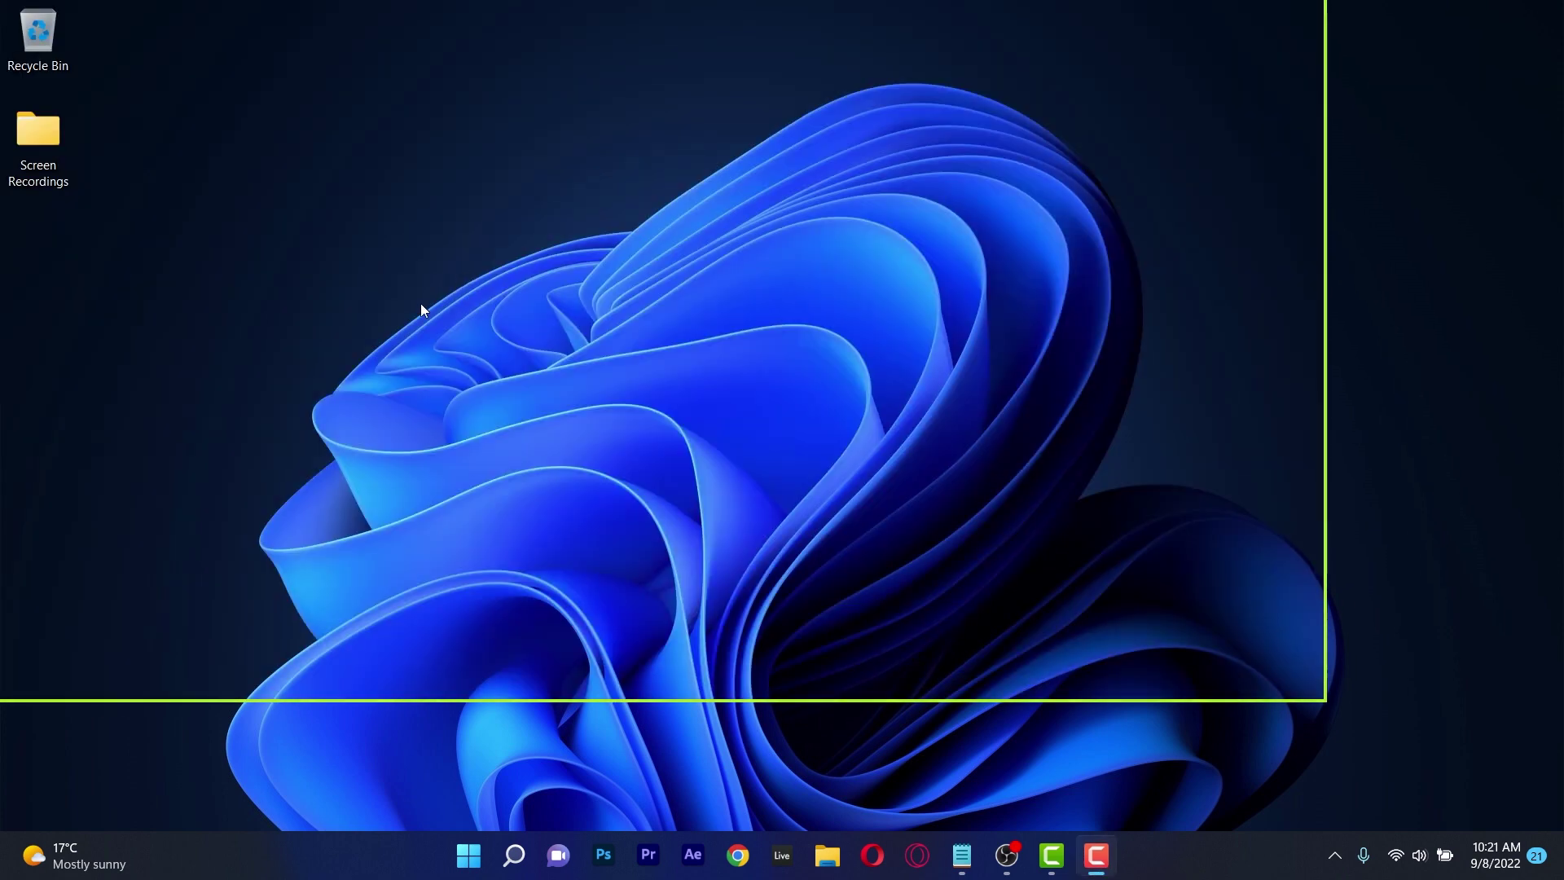
Draw a desktop selection box, choose Refresh from the desktop menu, and stop recording with F10.
right_click(657, 196)
left_click_drag(393, 232, 735, 335)
right_click(780, 351)
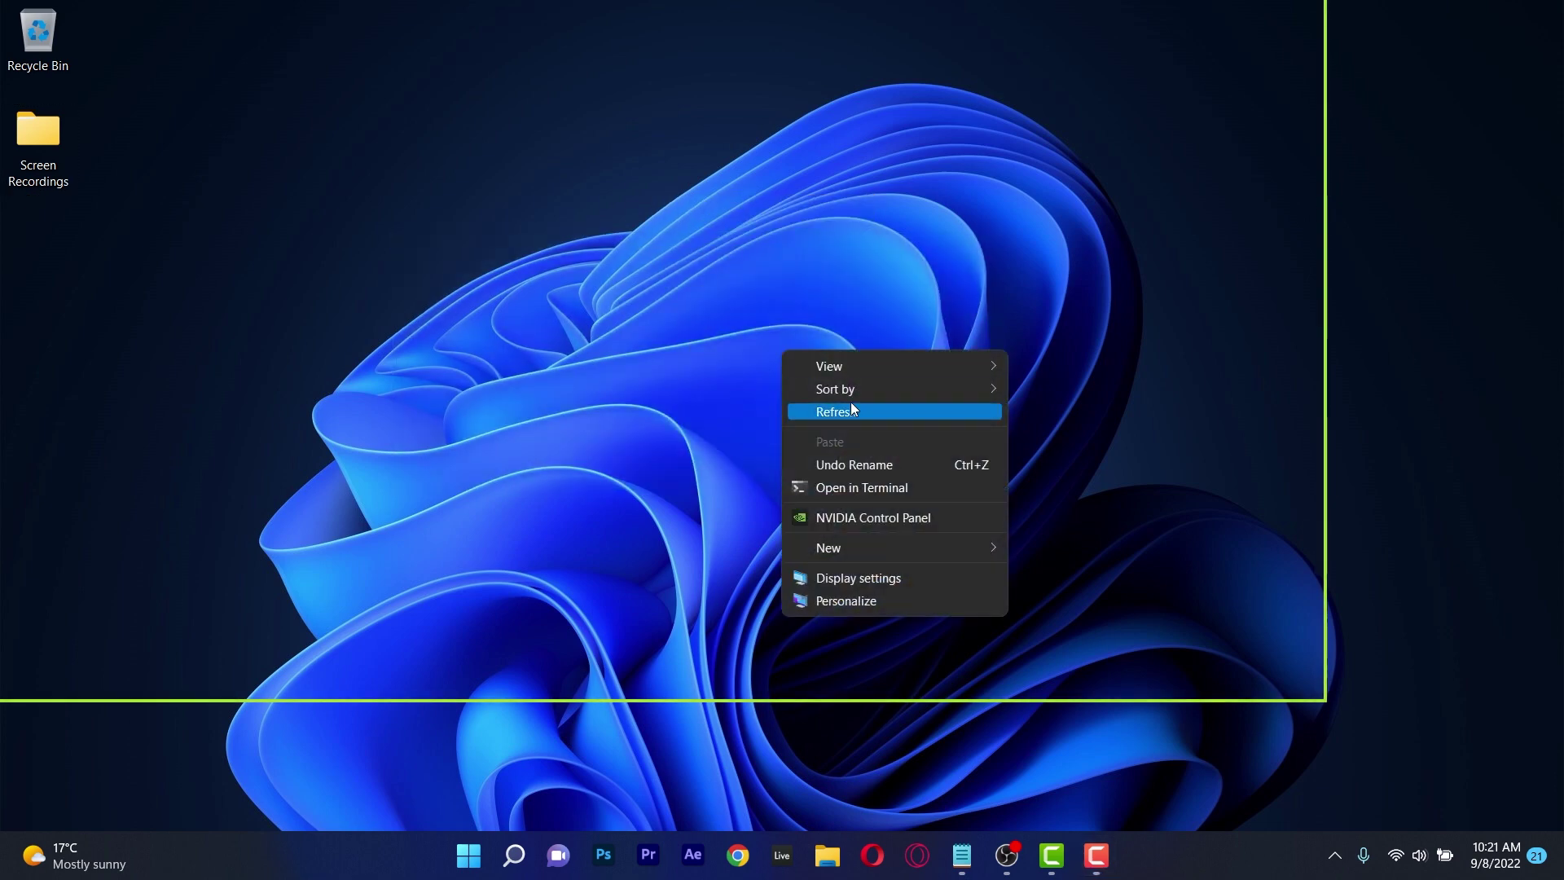
left_click(854, 407)
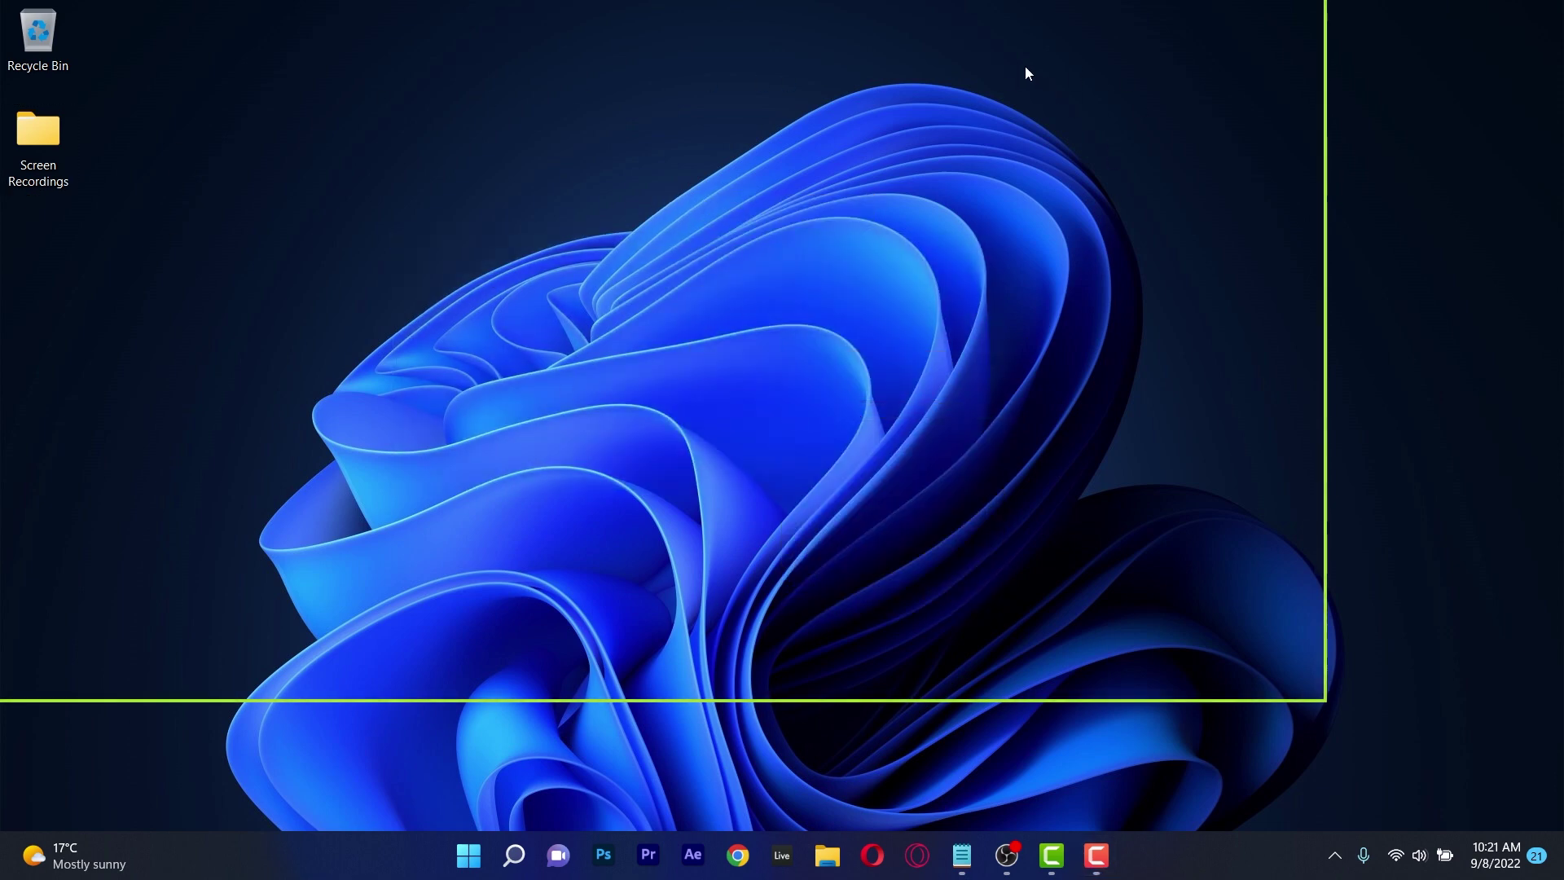
key("F10")
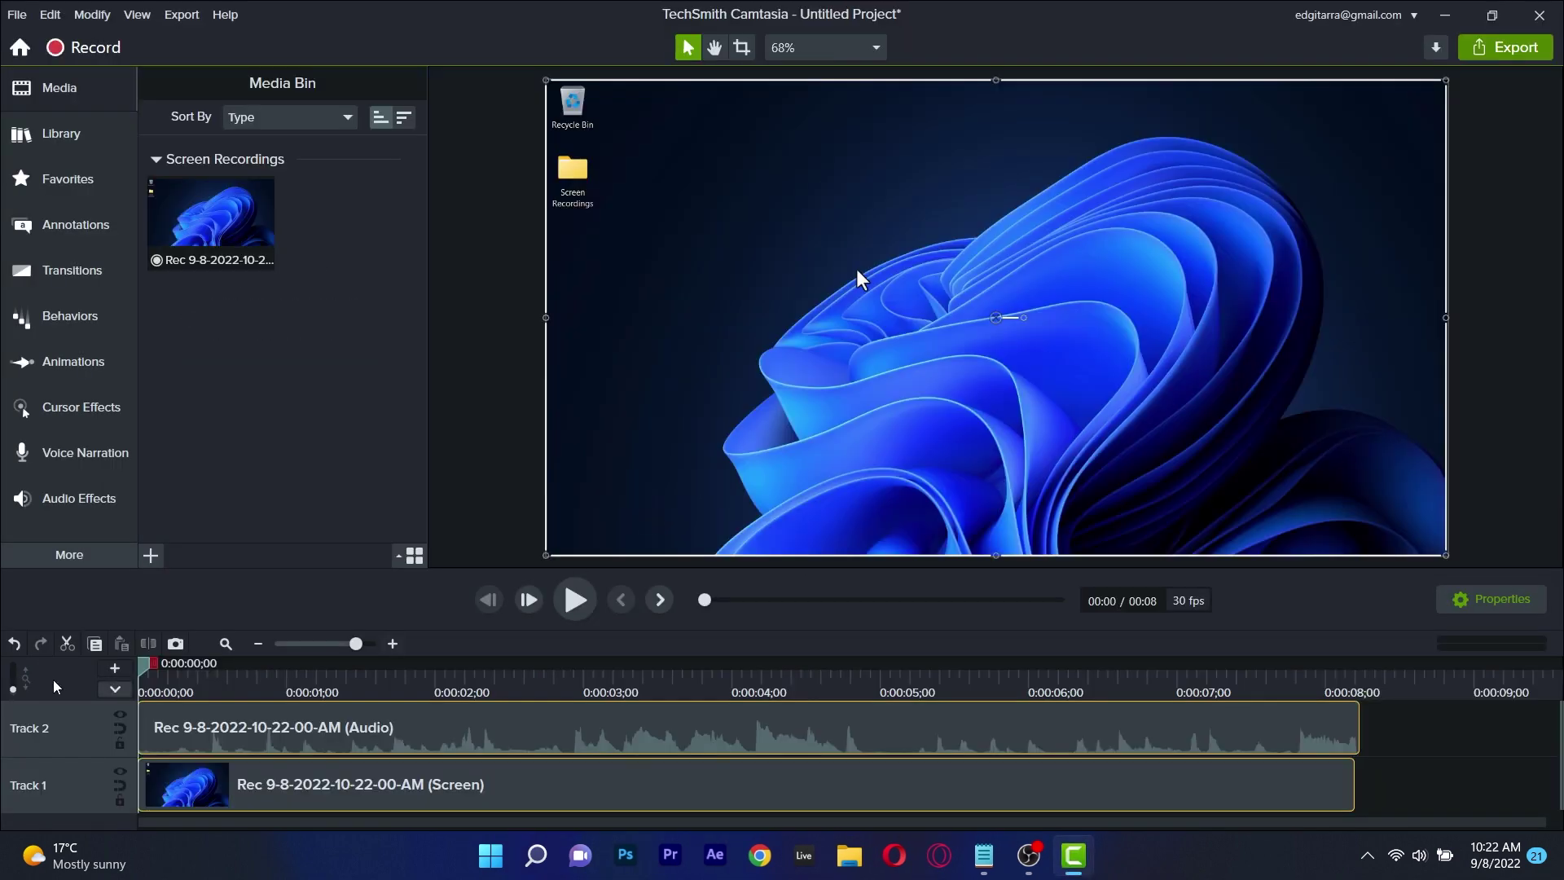
Scrub the recording to about 3 seconds and select the screen clip on Track 1.
left_click_drag(152, 675, 746, 676)
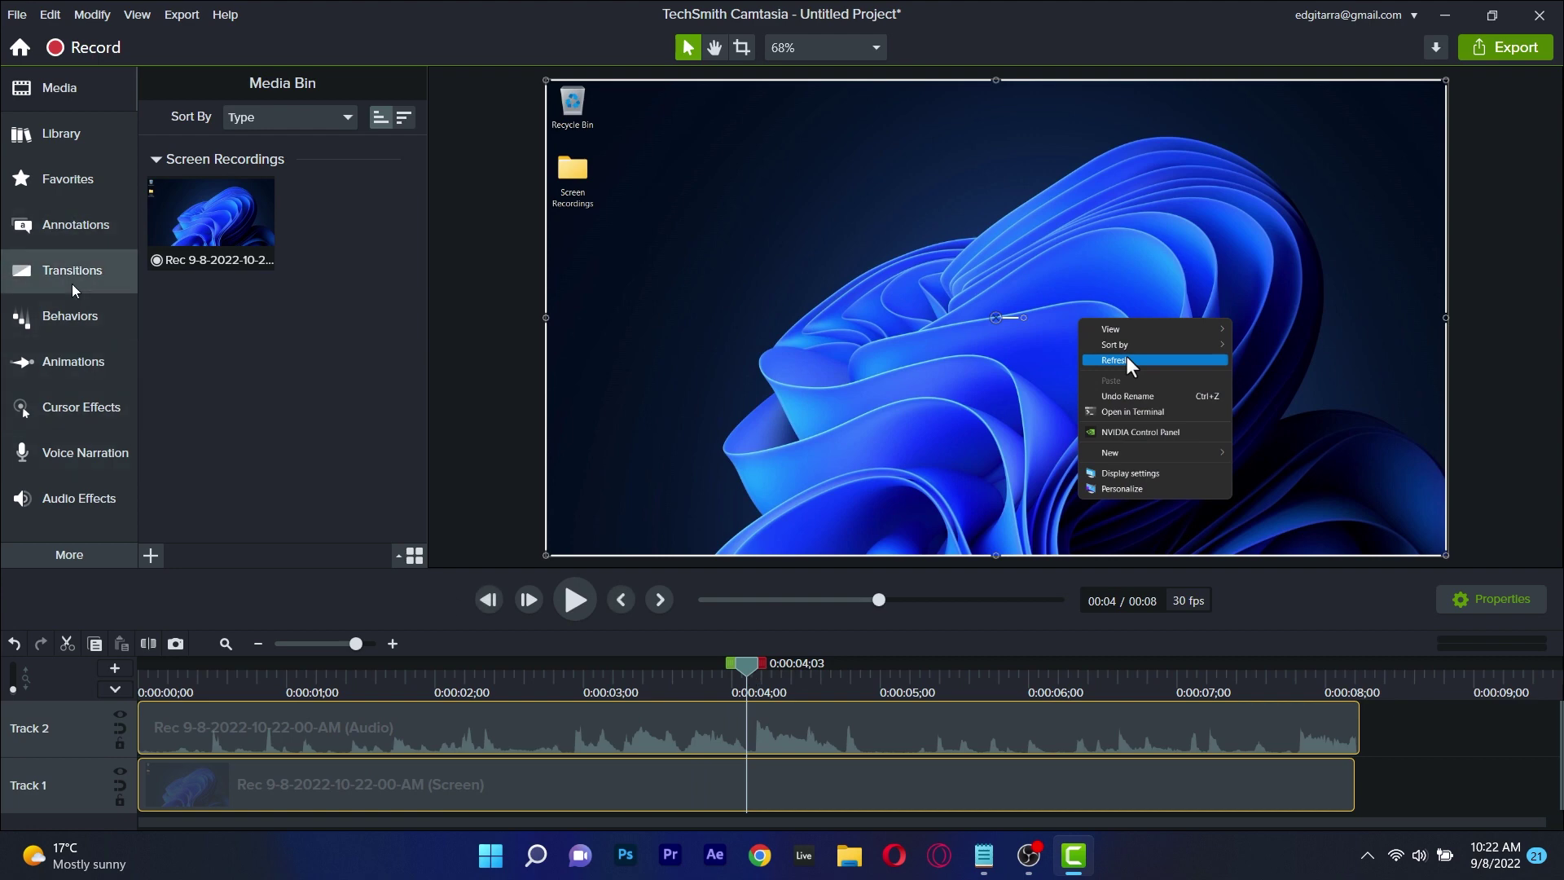
left_click(586, 657)
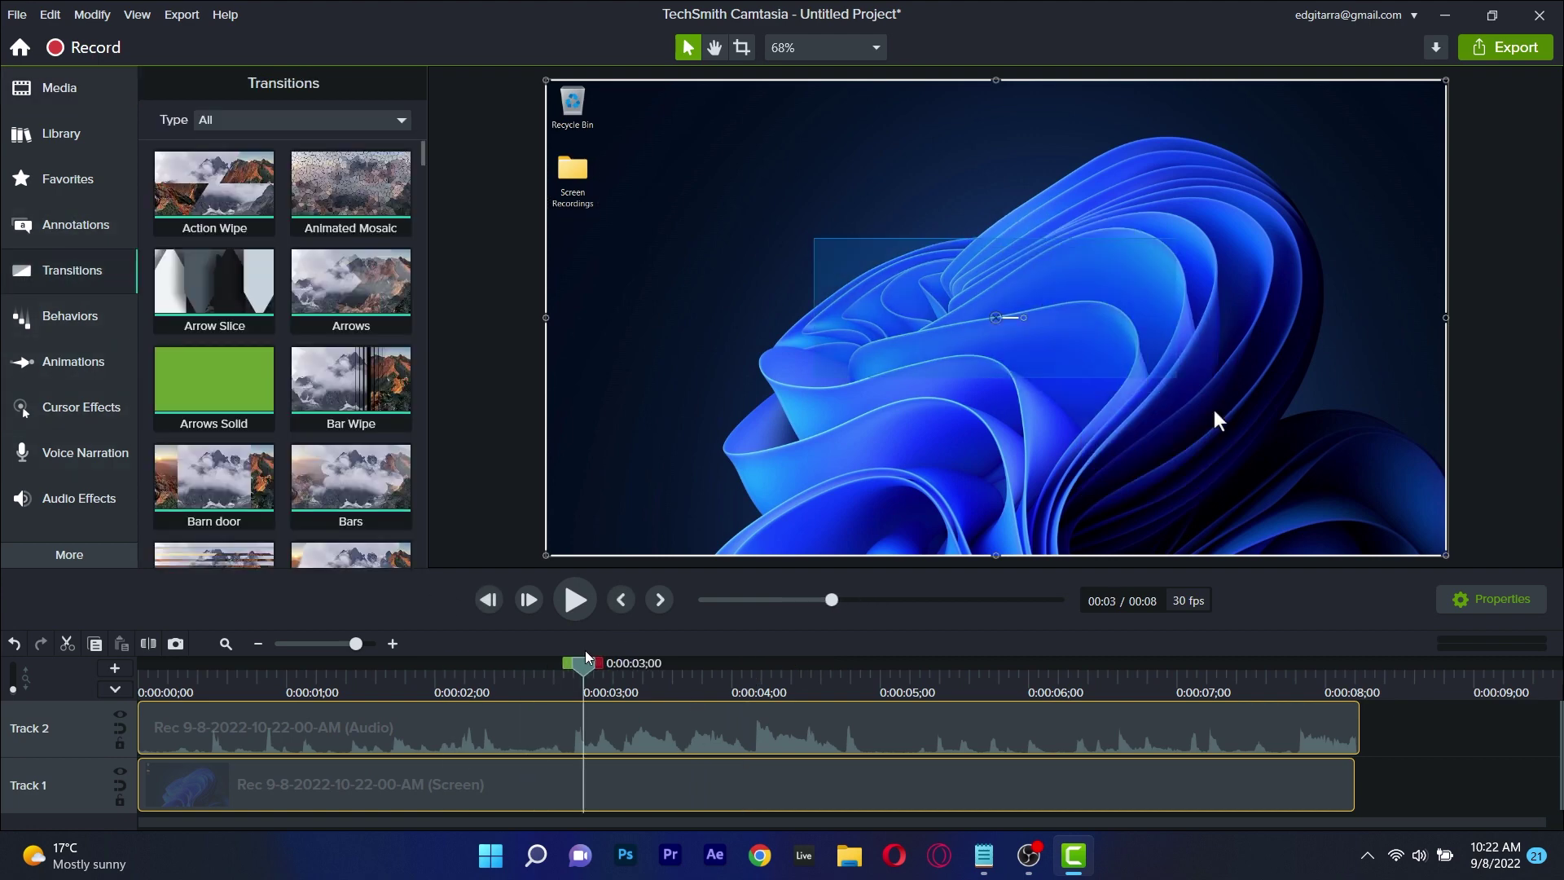
key("o")
left_click(591, 733)
right_click(589, 728)
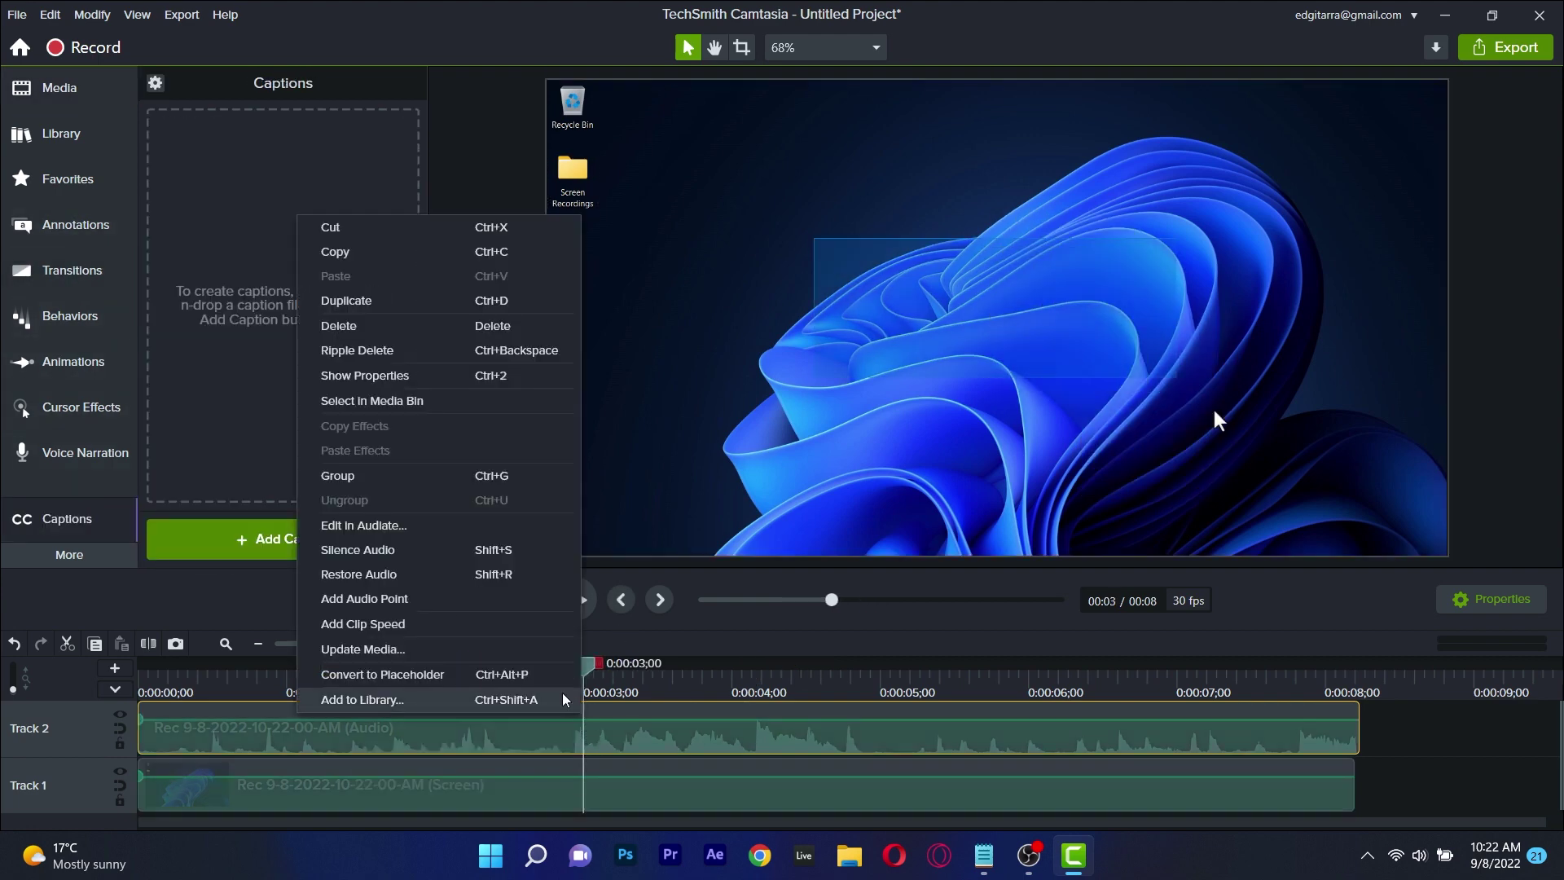
left_click(646, 774)
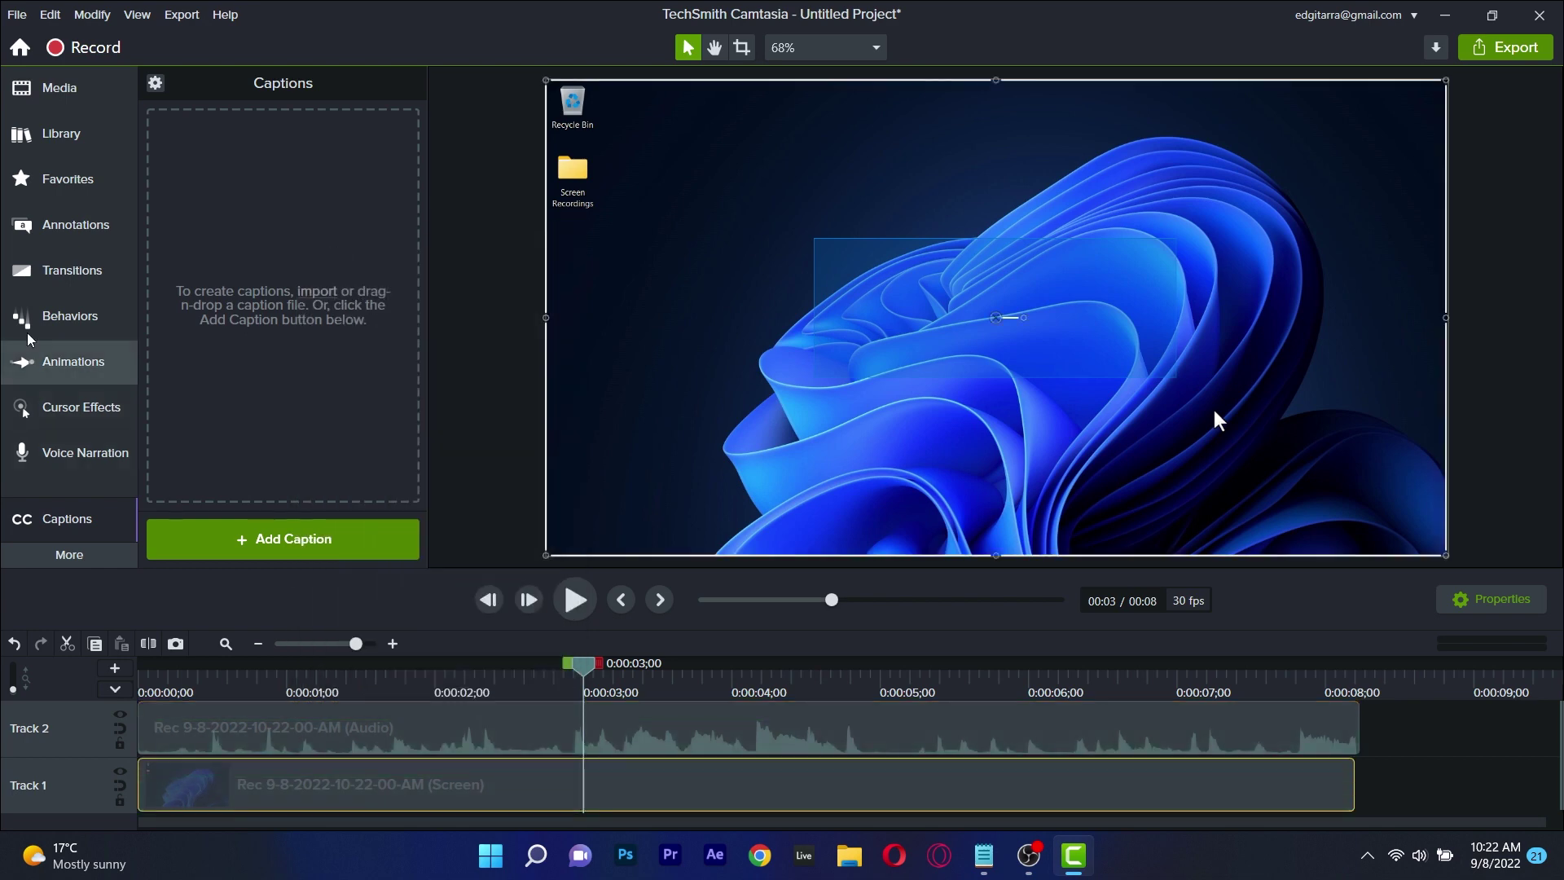
Drag the Action Wipe transition onto the timeline clips and scrub to about 4 seconds.
left_click(65, 269)
key("Home")
left_click_drag(214, 289, 967, 414)
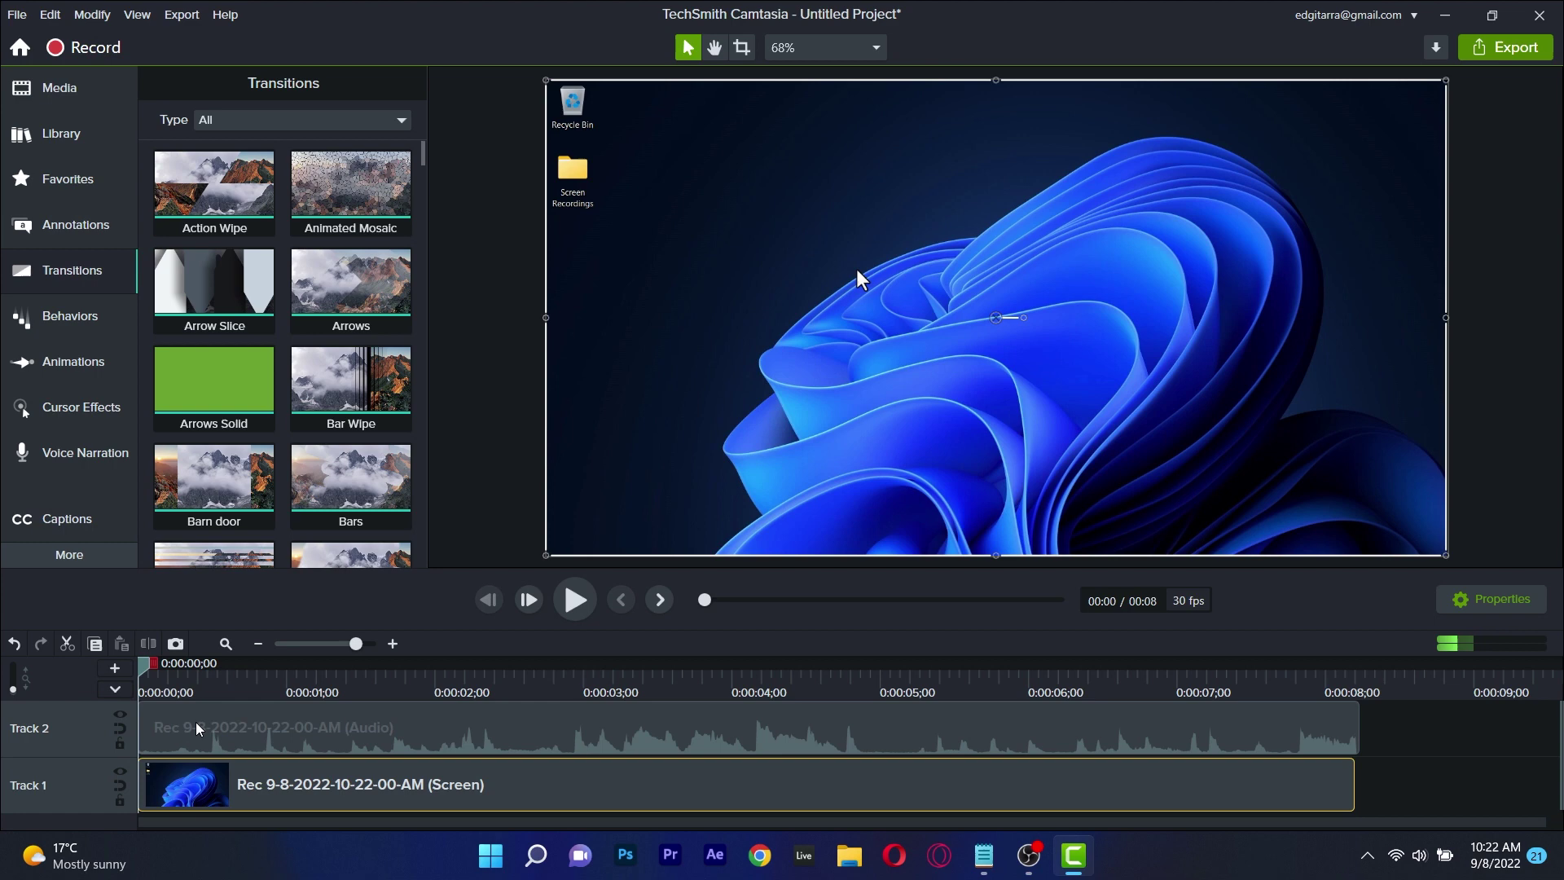
left_click(221, 169)
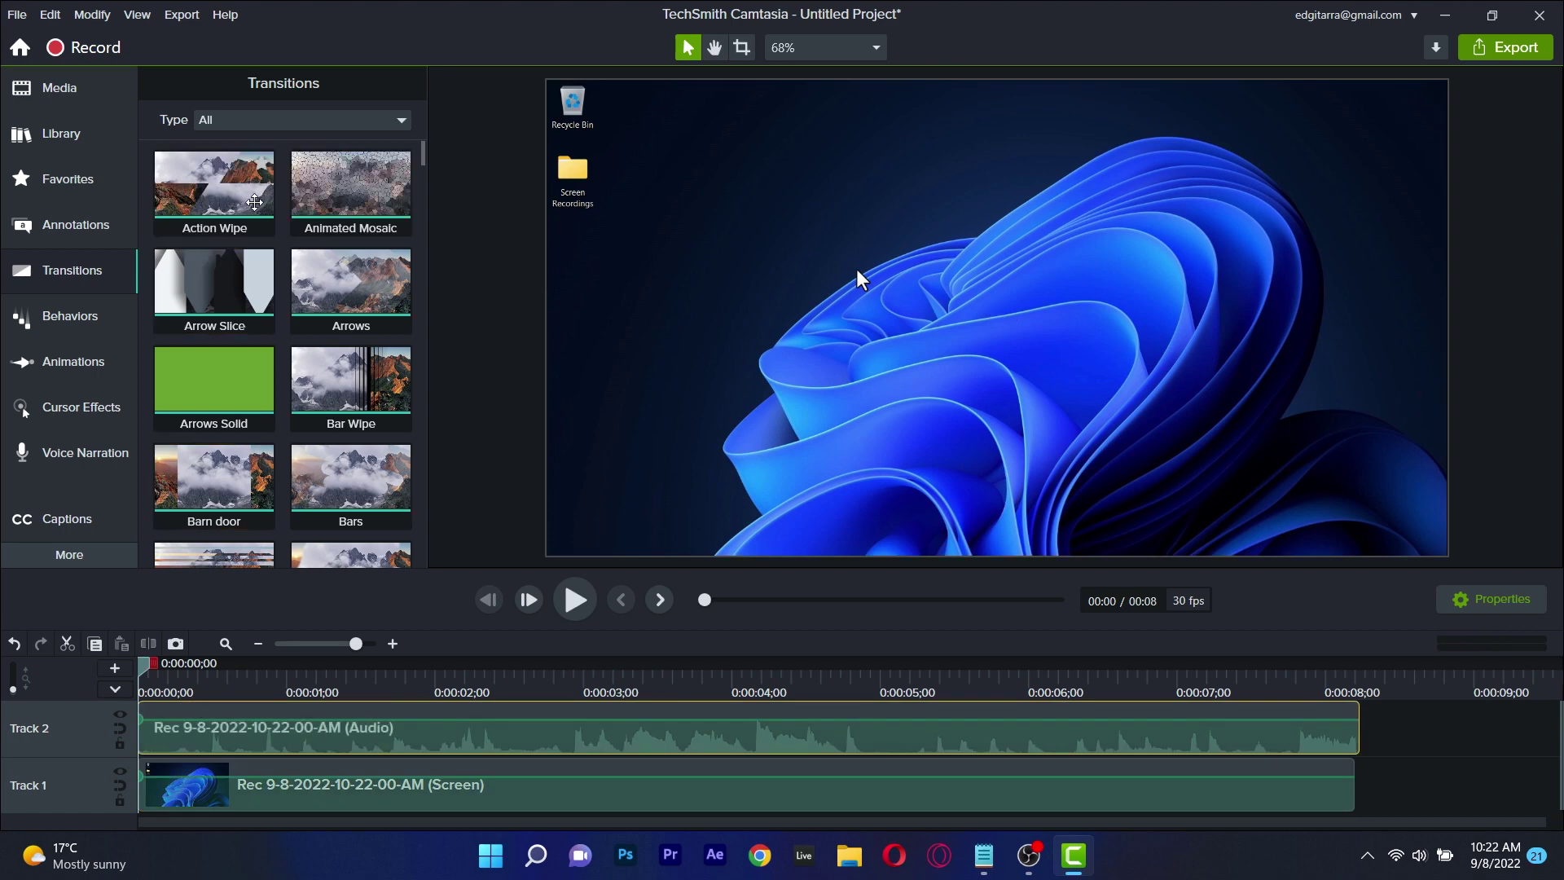
left_click_drag(269, 195, 716, 255)
left_click_drag(168, 687, 664, 656)
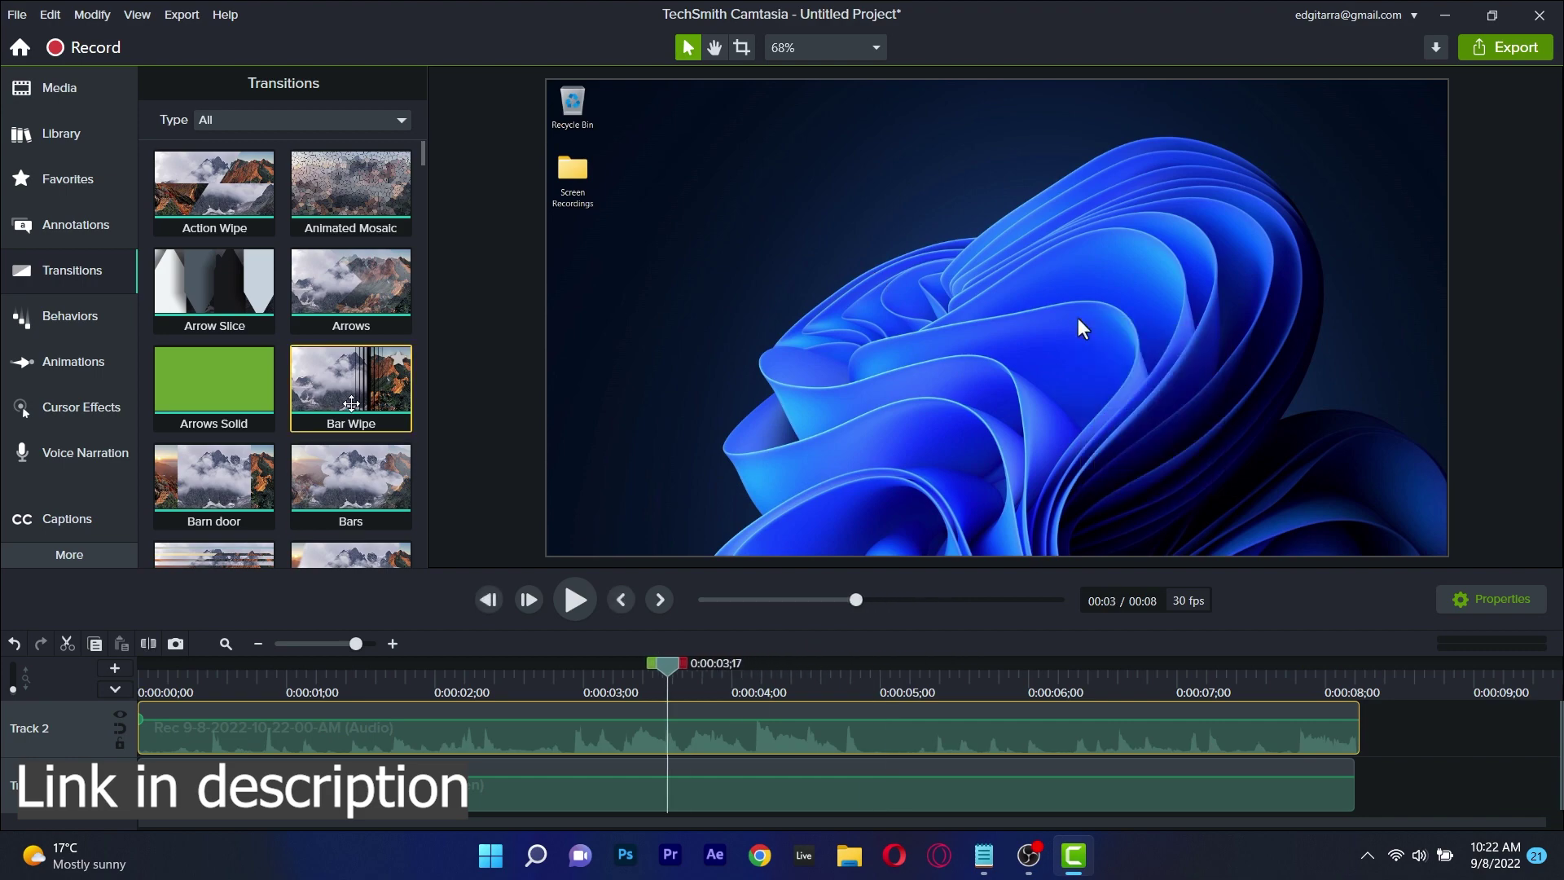